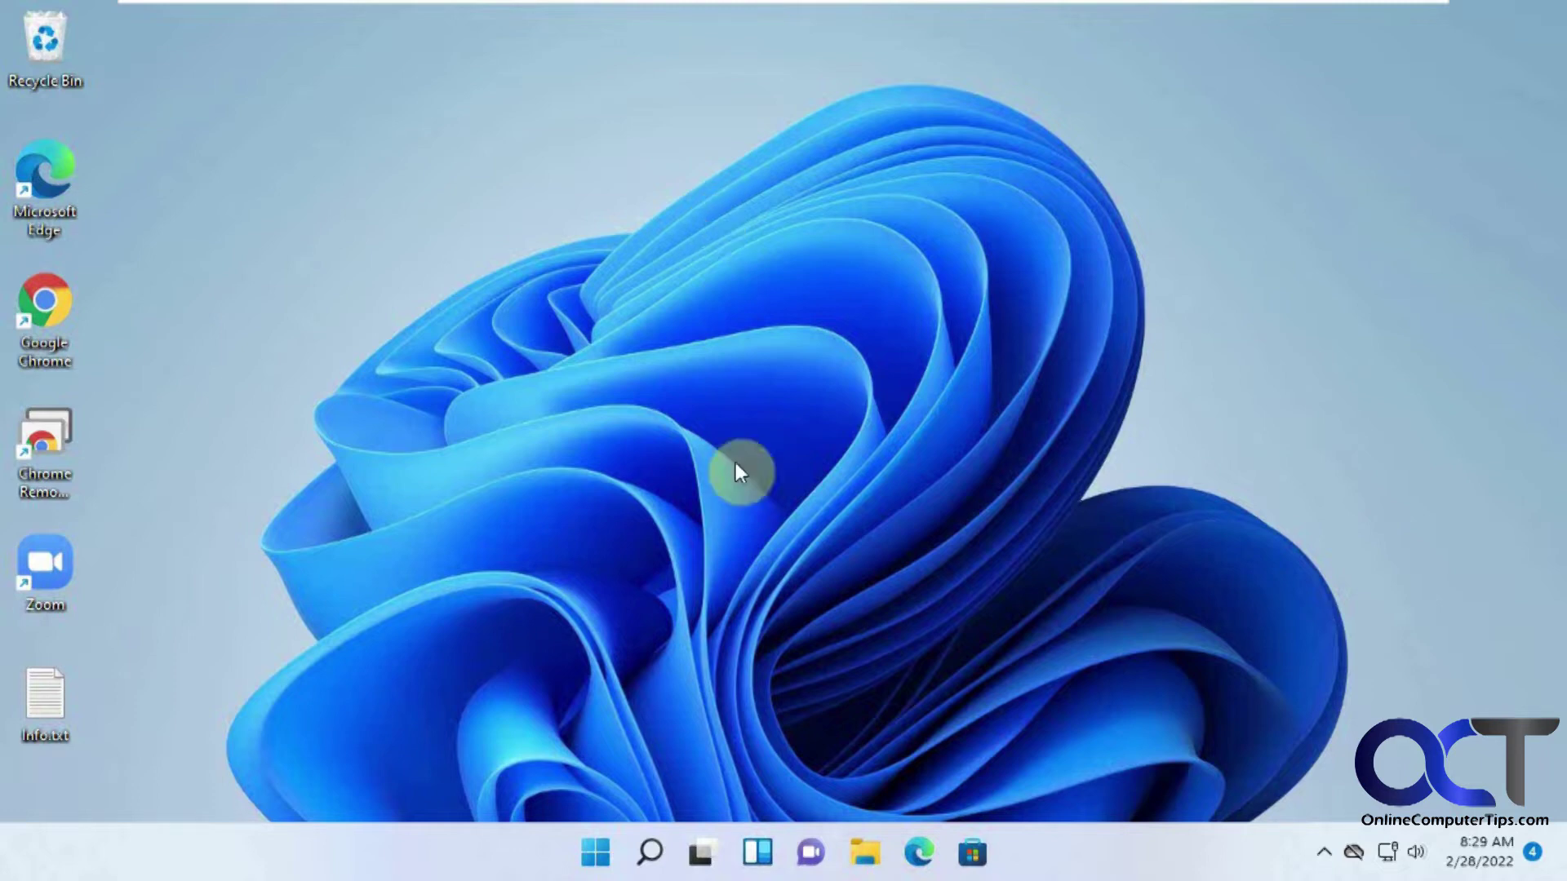
Launch Settings and go to System's Troubleshoot page.
click(595, 853)
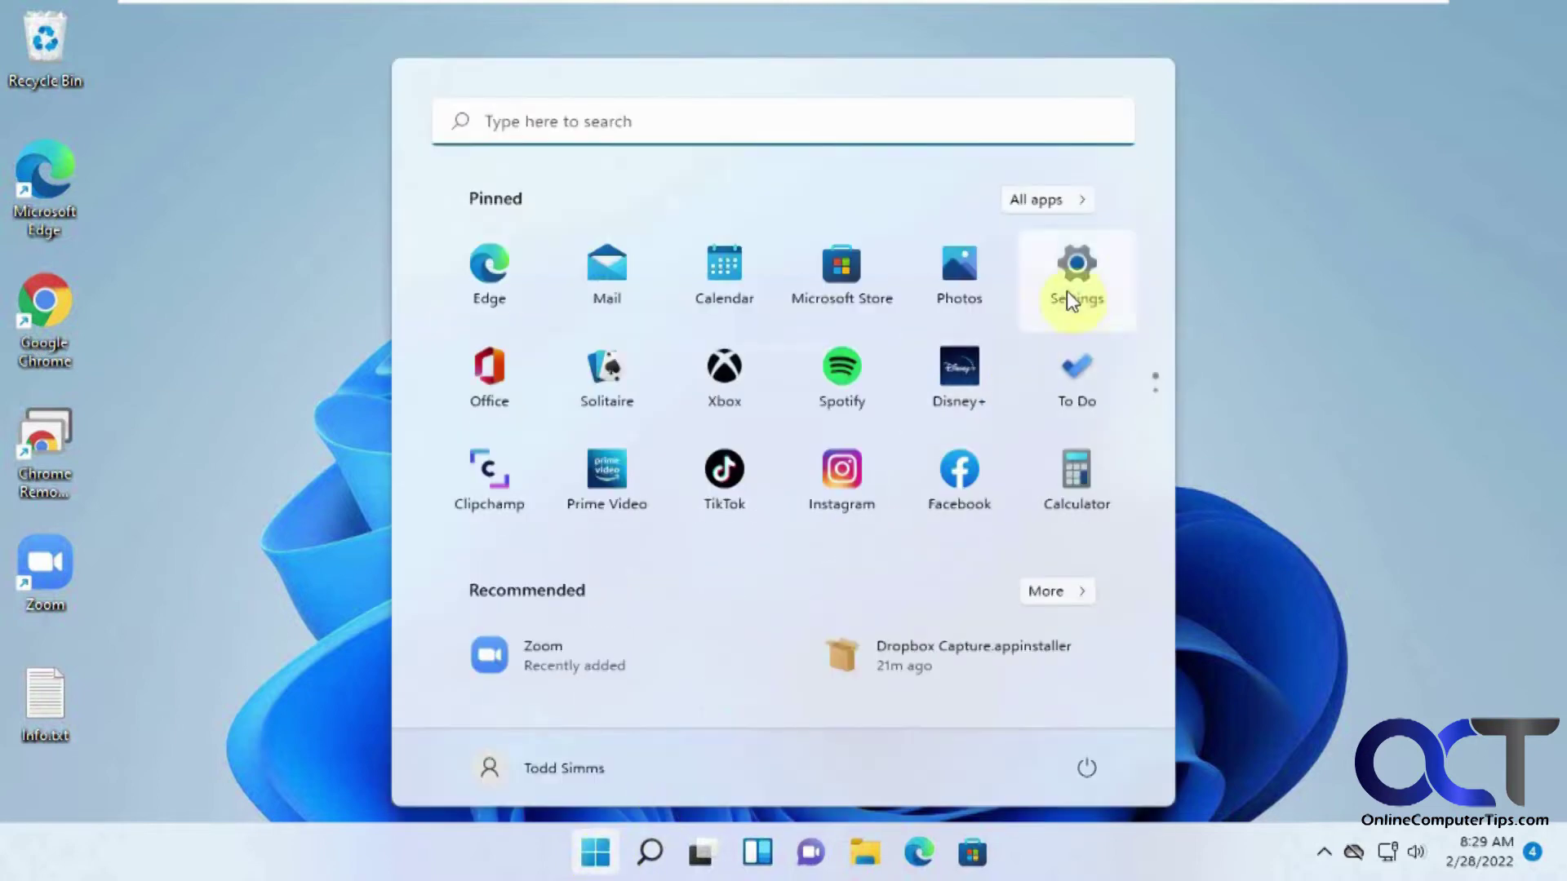
click(1076, 284)
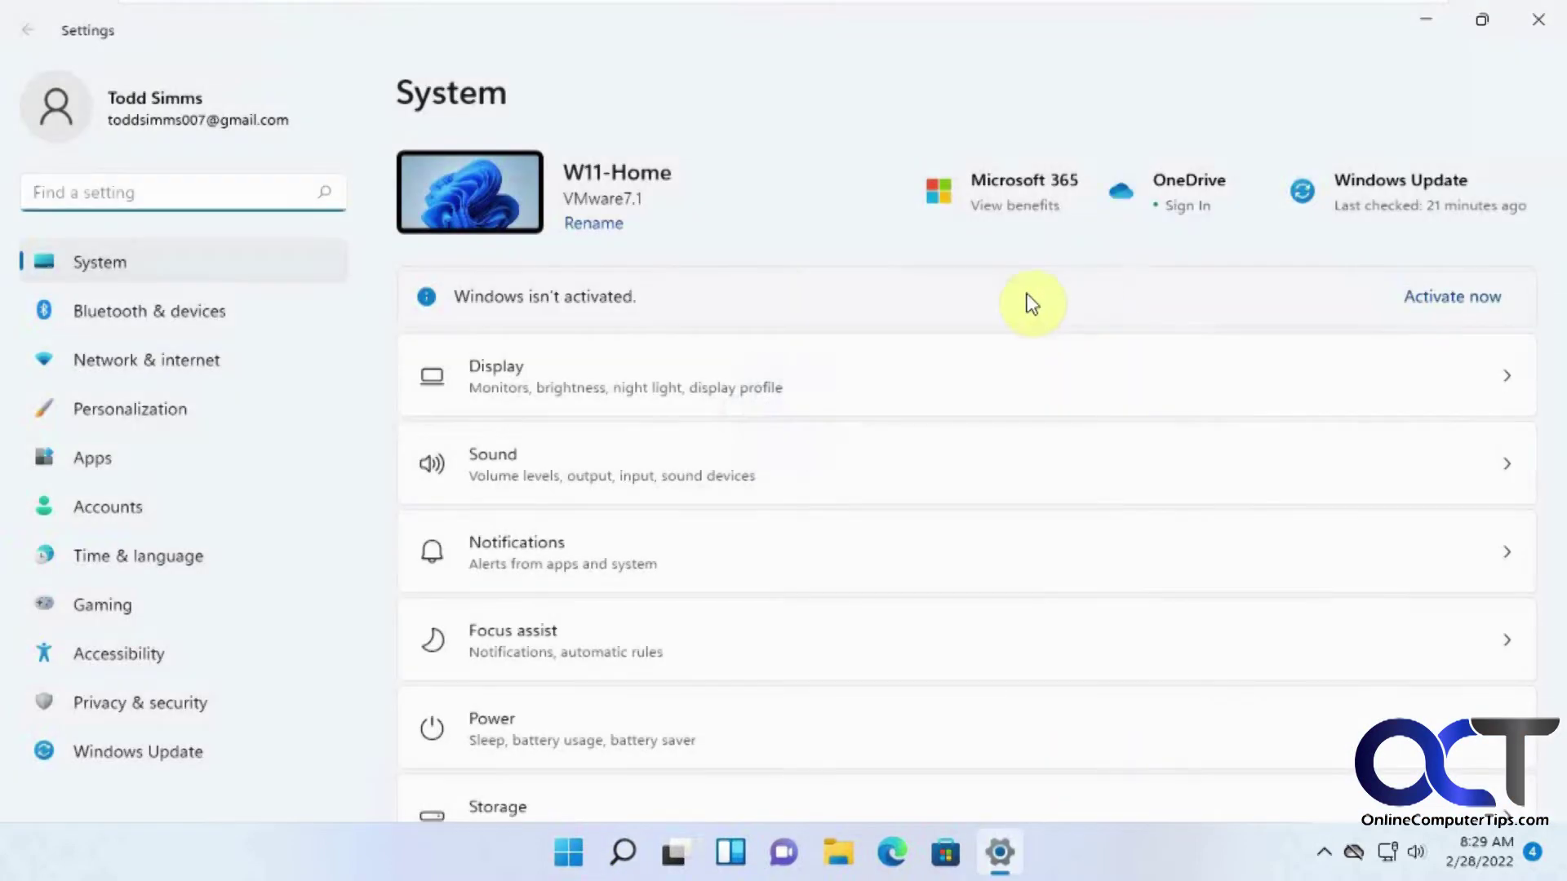
scroll(898, 626, down, 3)
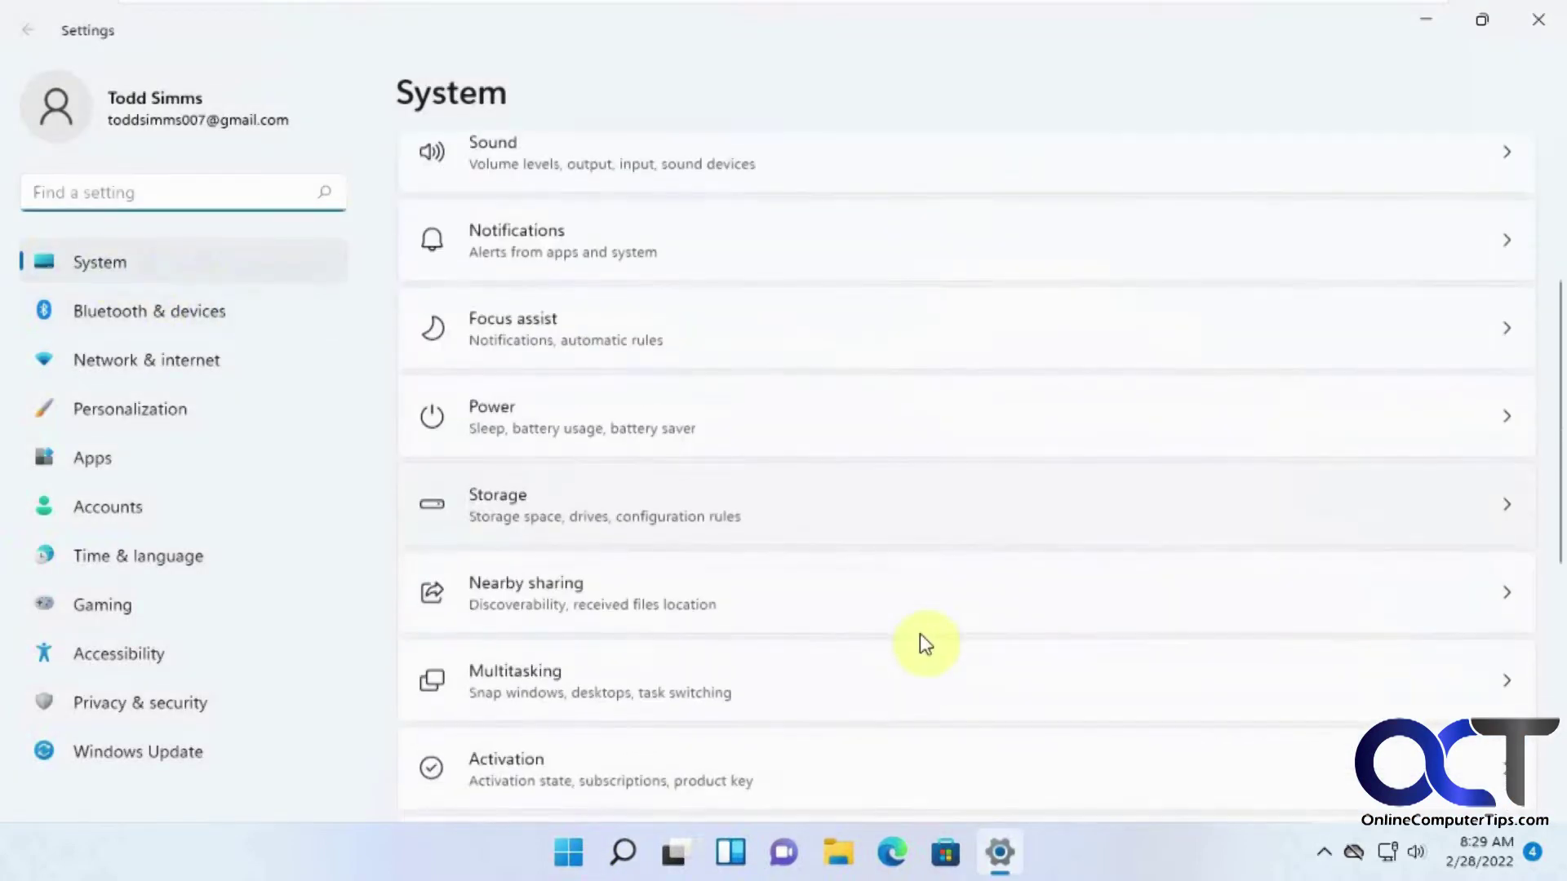
scroll(919, 644, down, 4)
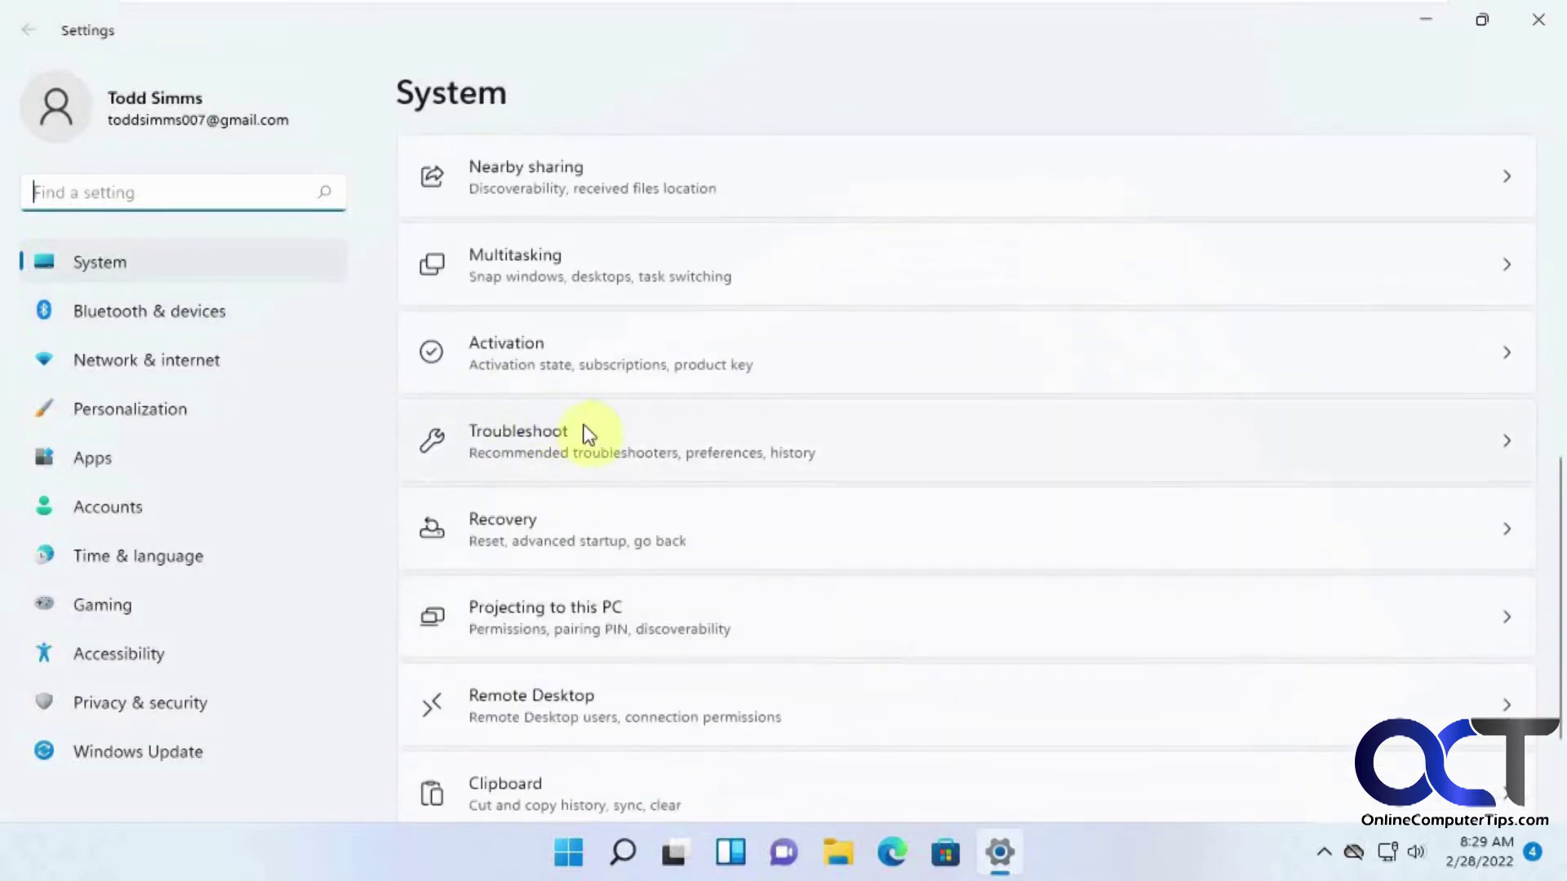
click(700, 459)
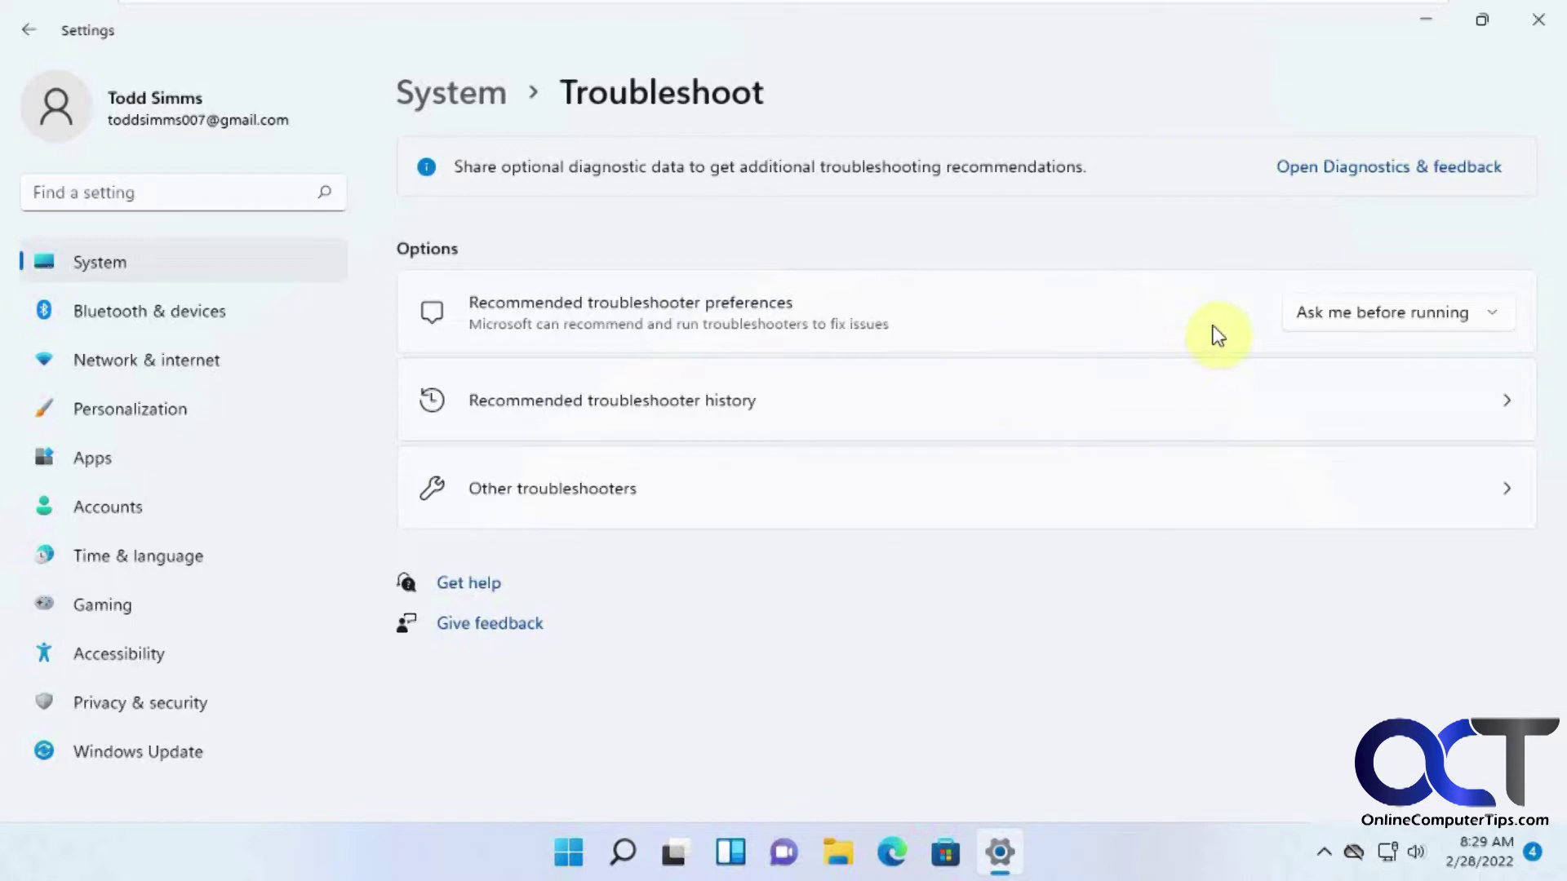
Keep the 'ask before running' troubleshooter preference, check the history, then list Other troubleshooters.
click(1395, 312)
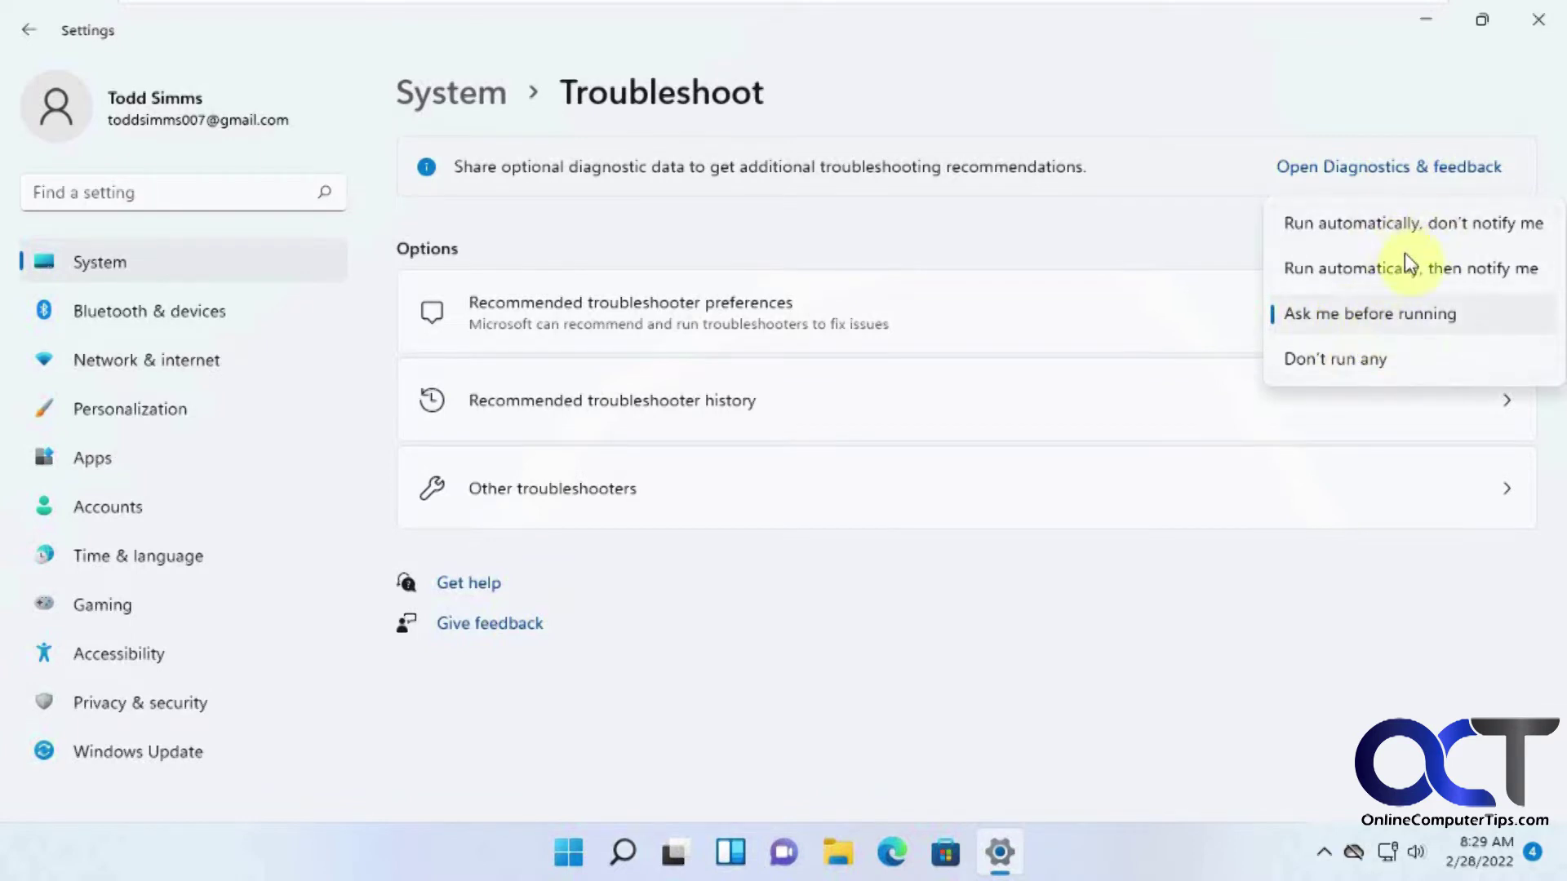
click(1345, 317)
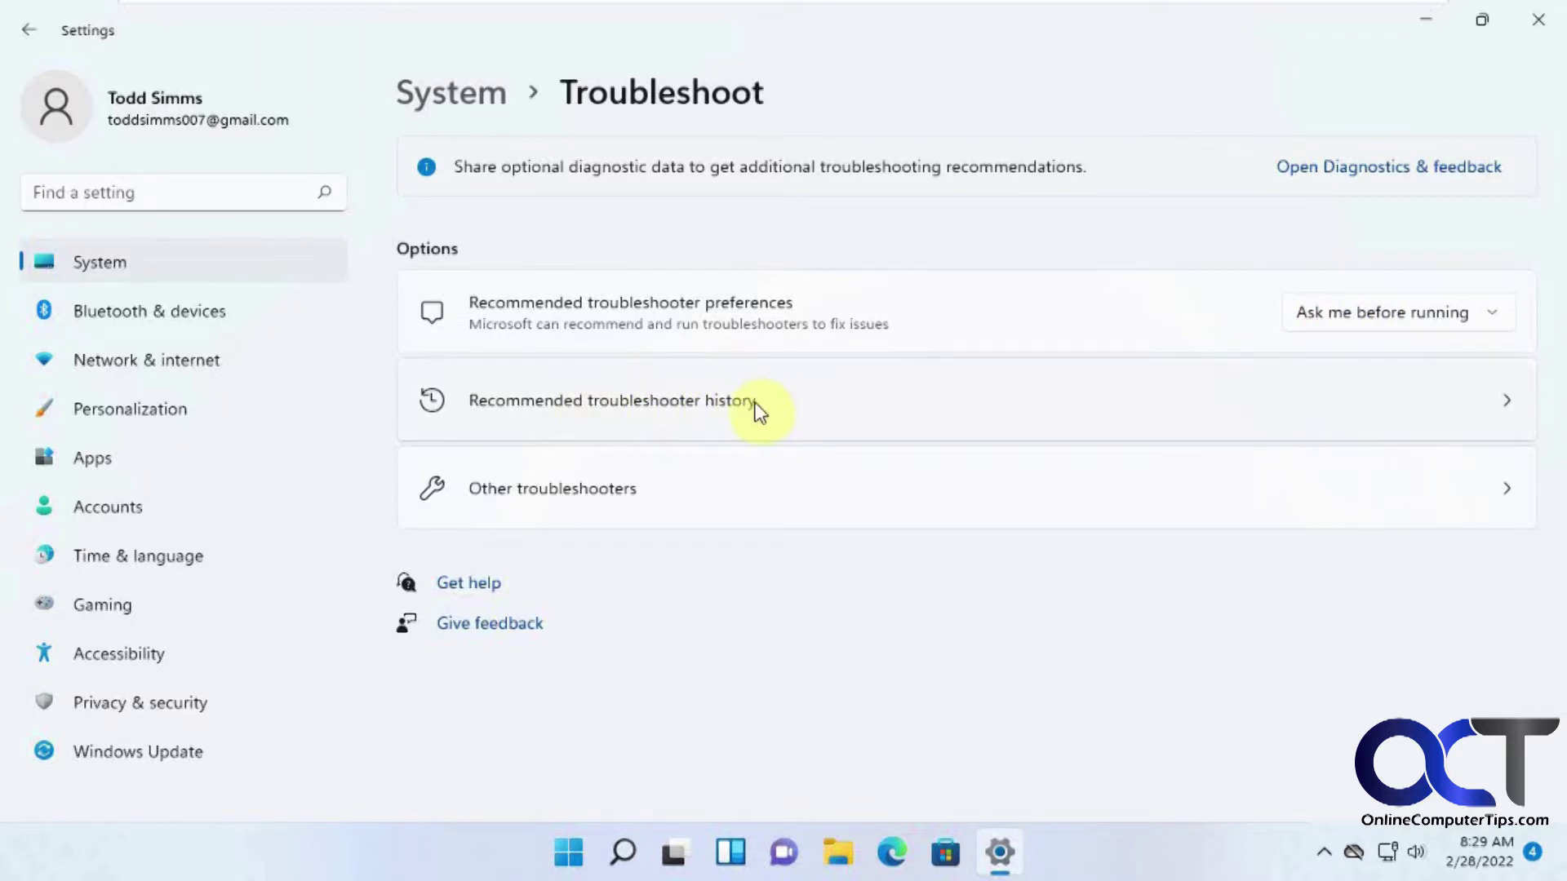
click(797, 408)
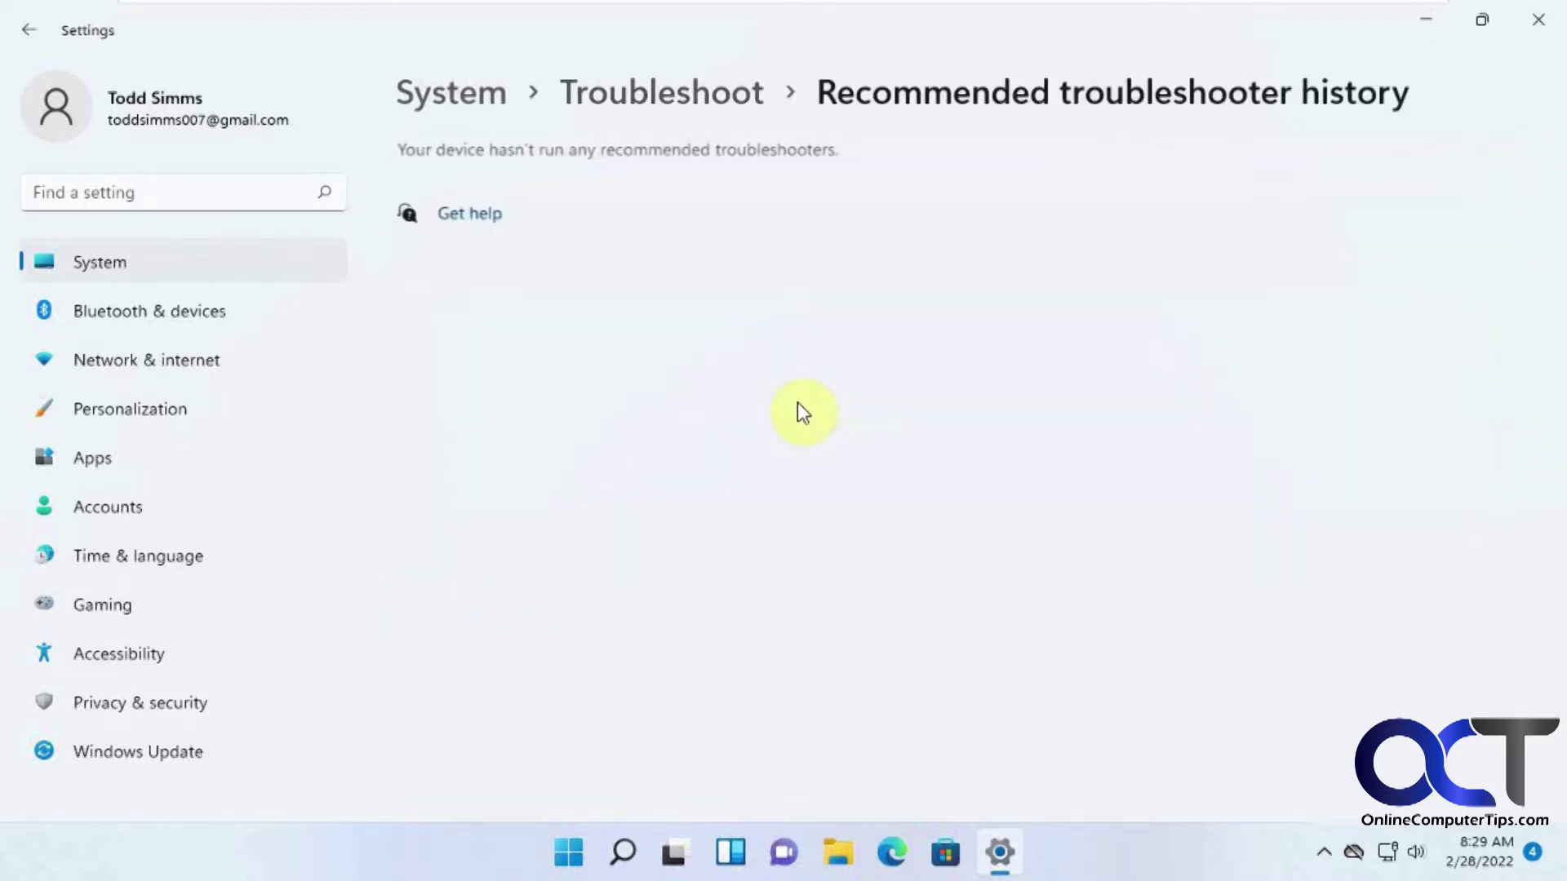
click(29, 29)
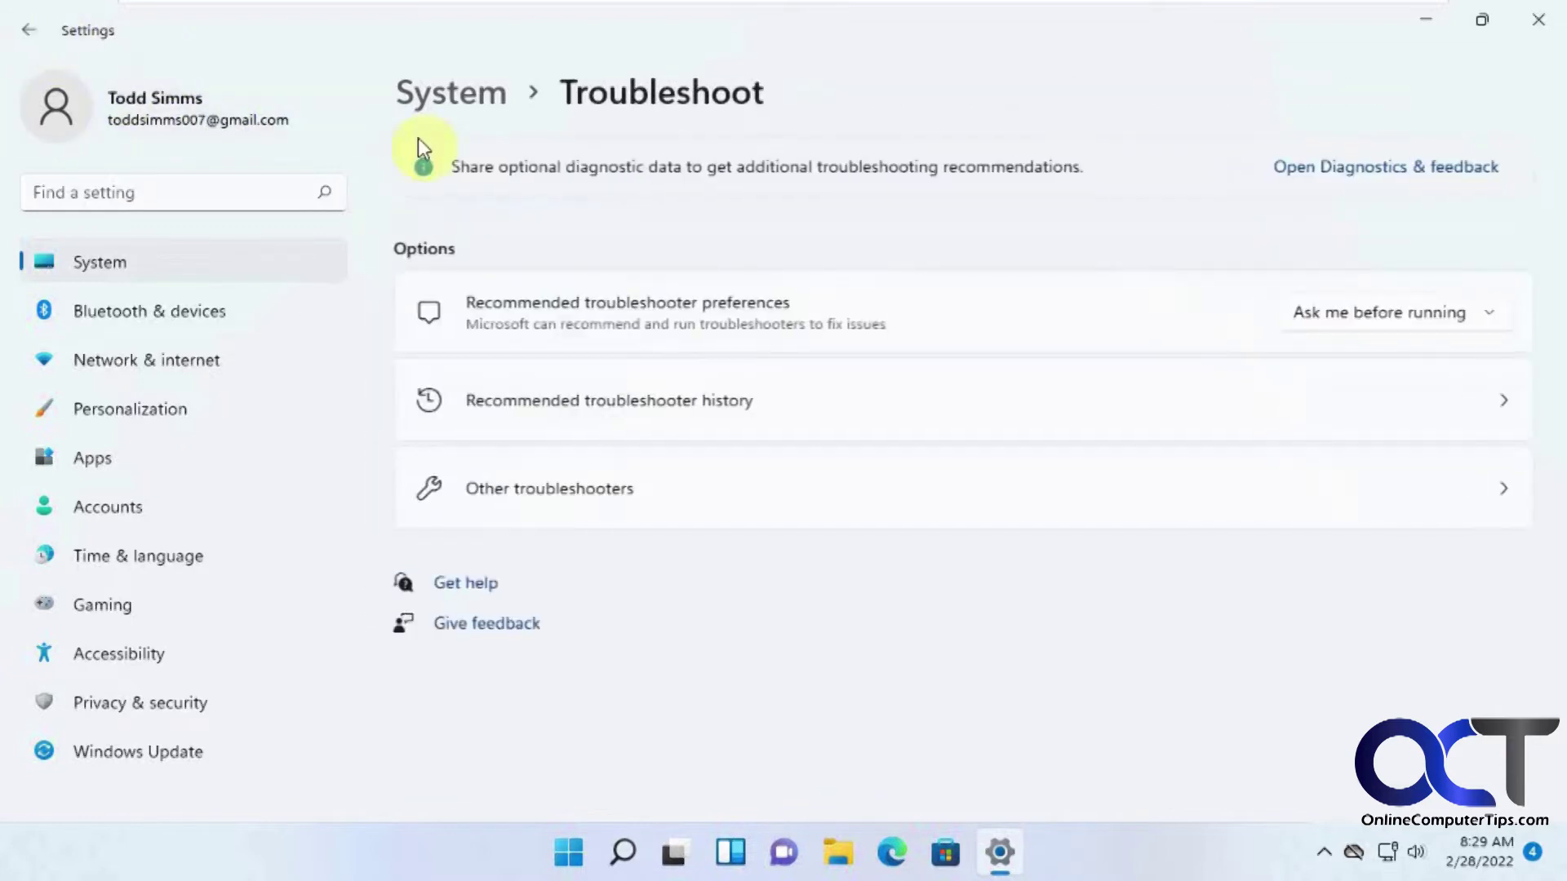
click(619, 484)
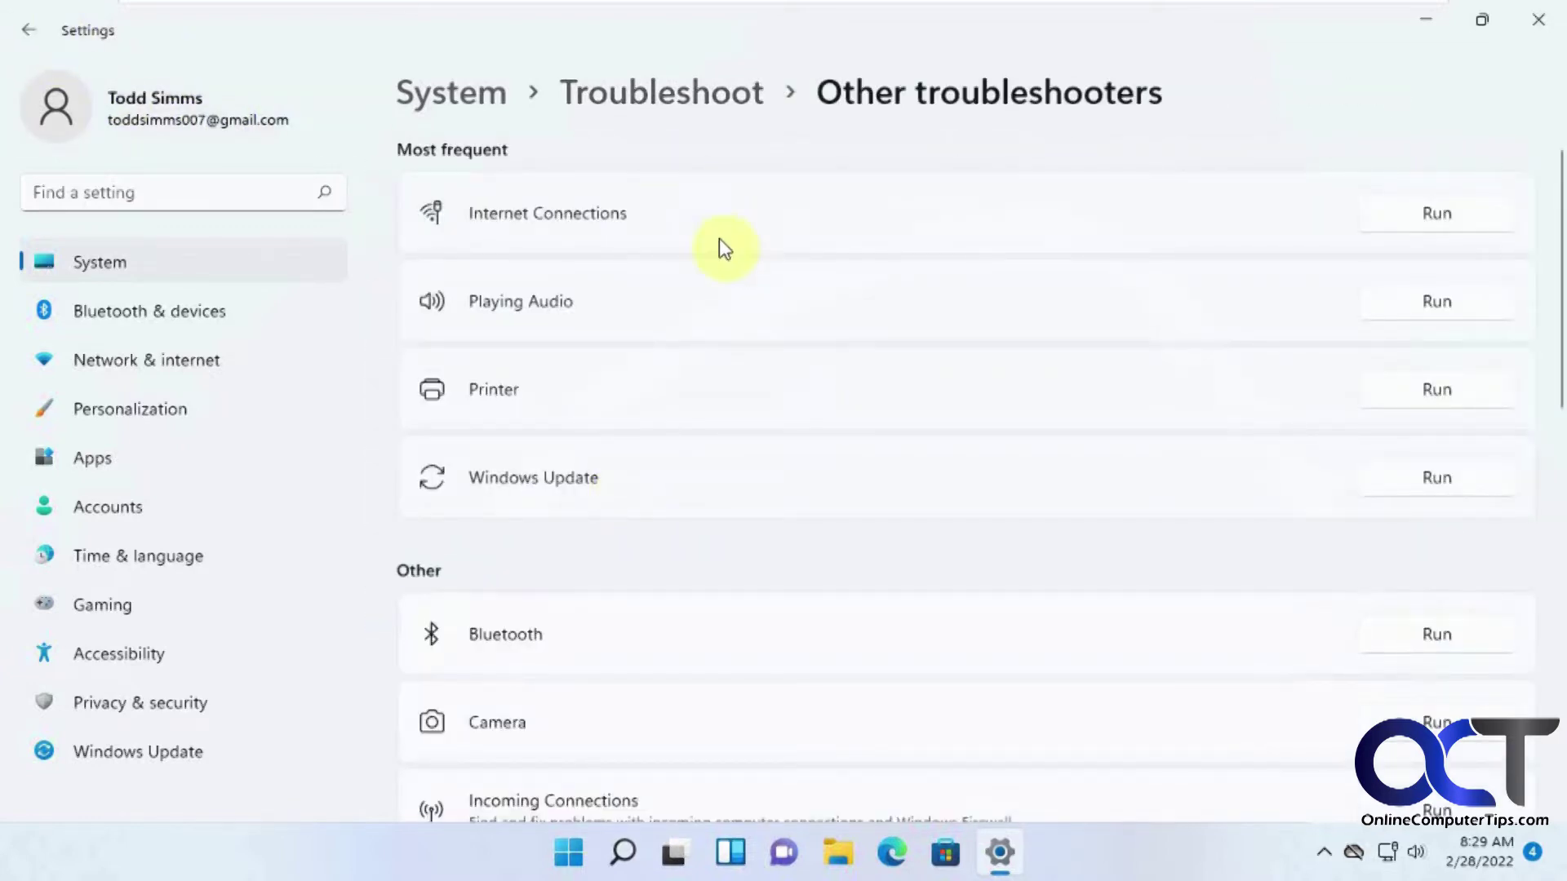
scroll(728, 302, down, 2)
scroll(736, 311, down, 7)
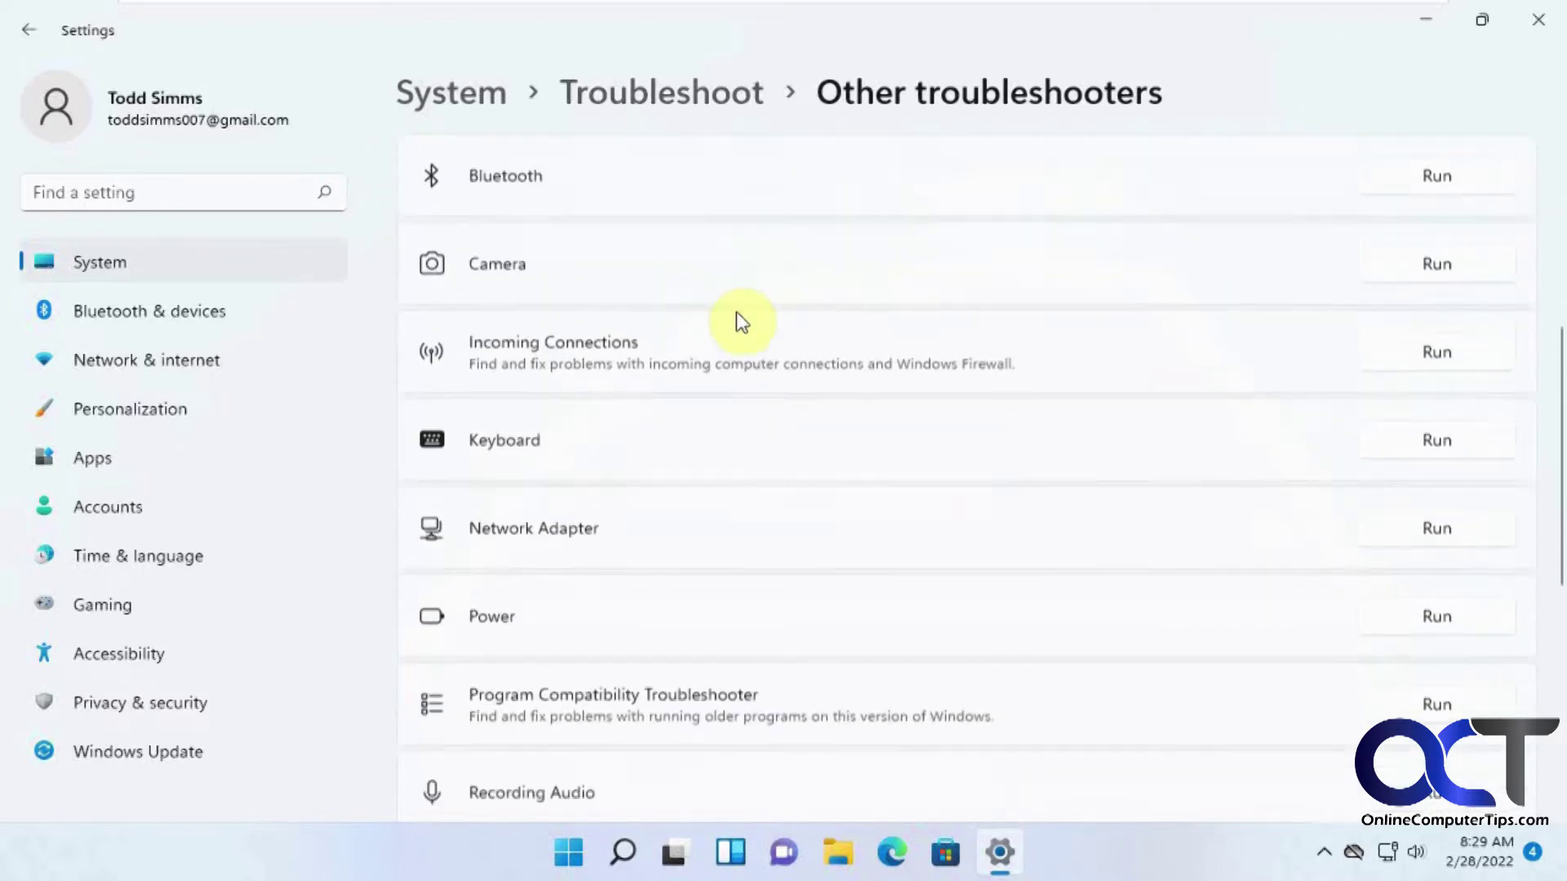
scroll(737, 321, down, 6)
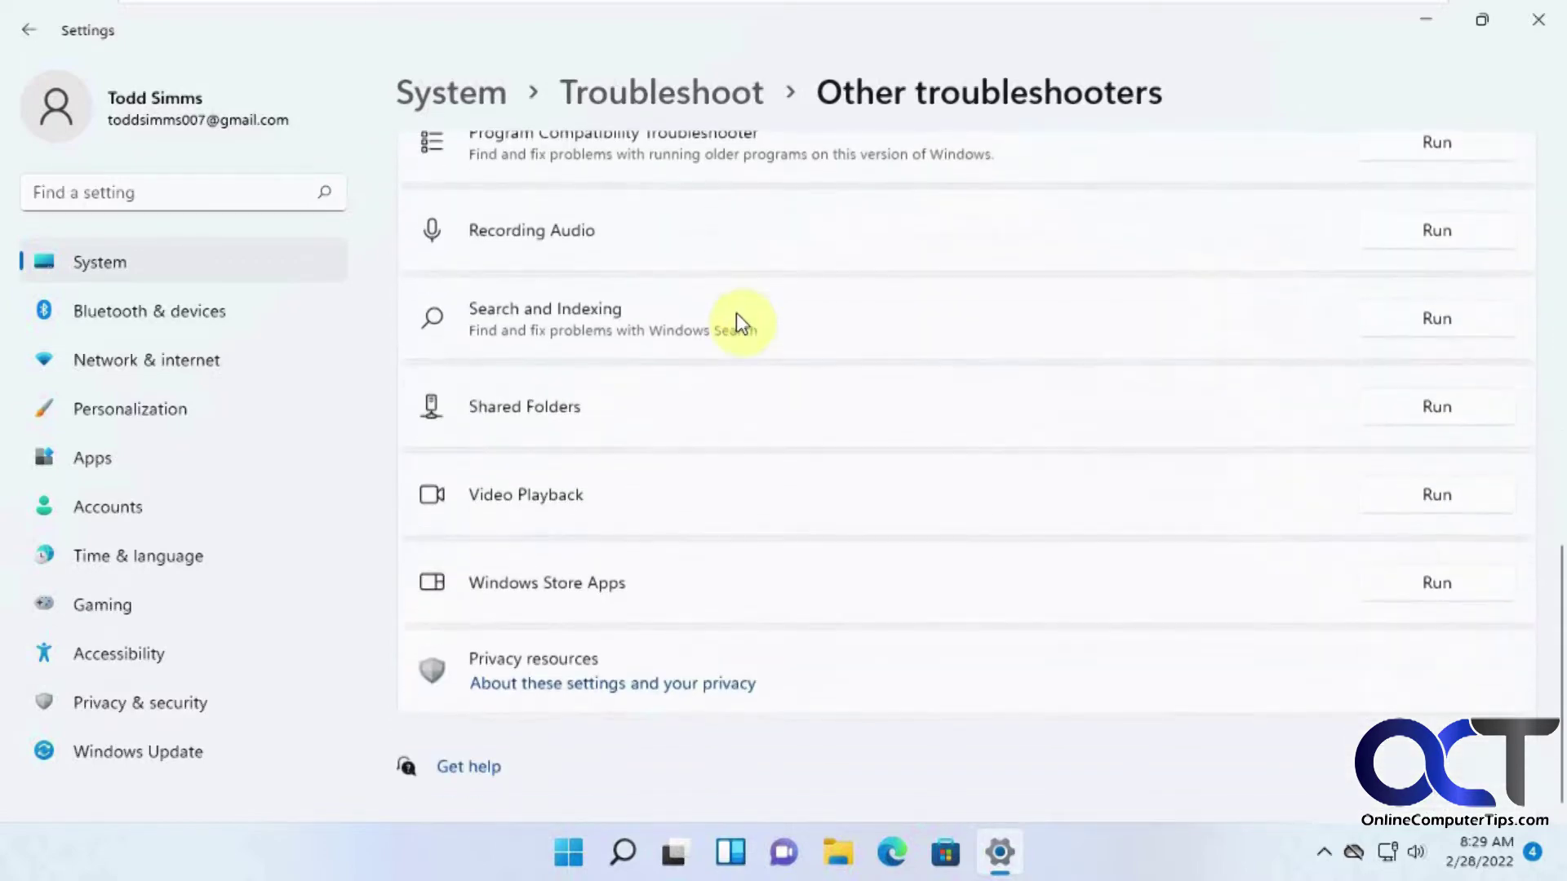
scroll(745, 350, up, 7)
scroll(770, 371, up, 5)
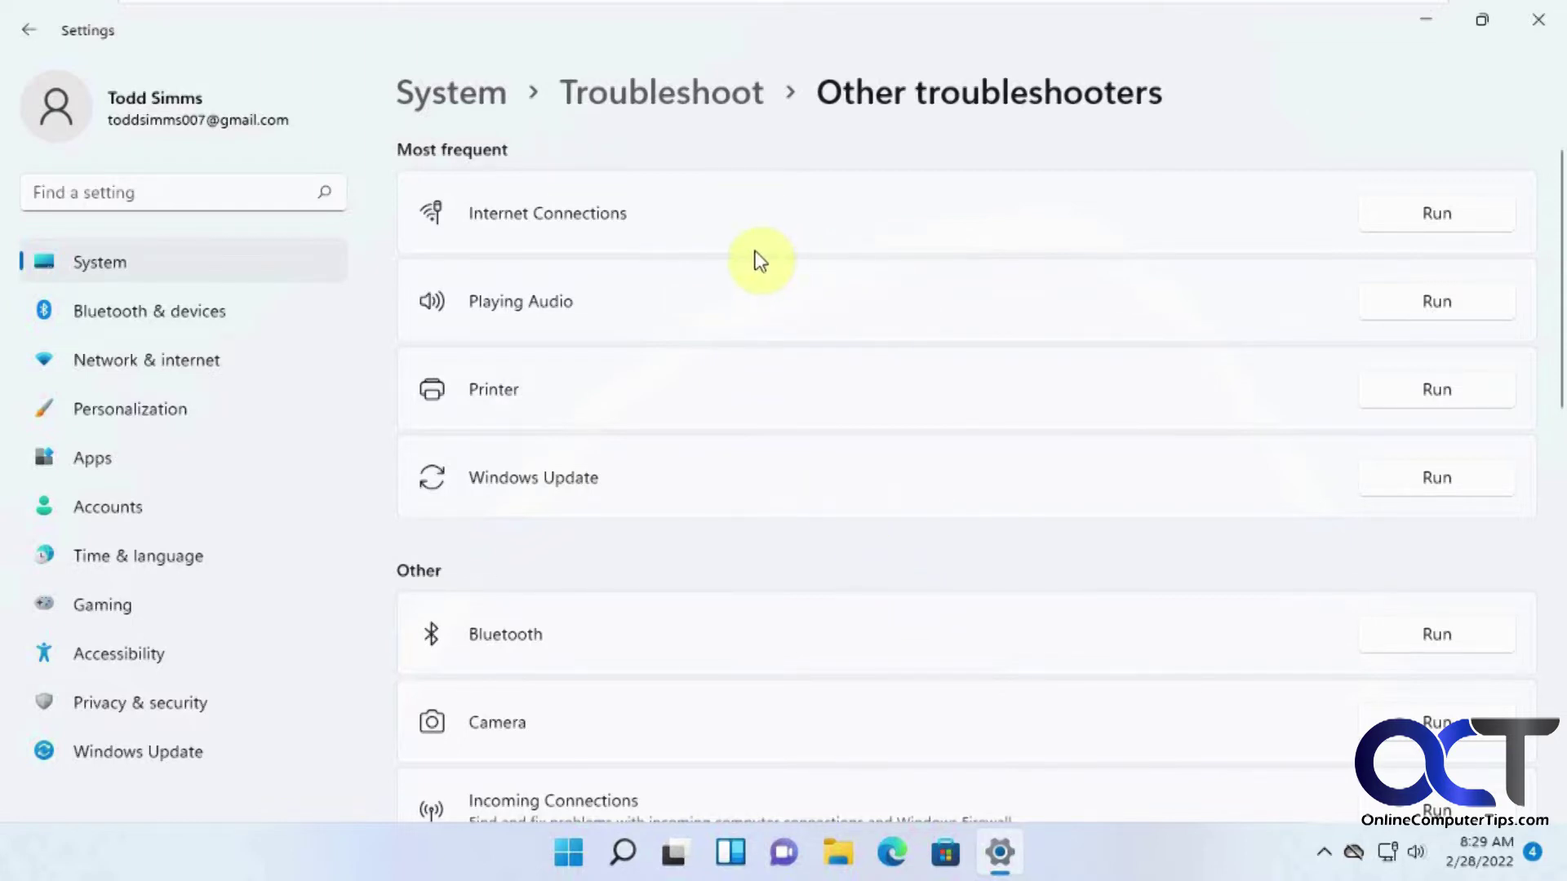
scroll(868, 368, down, 5)
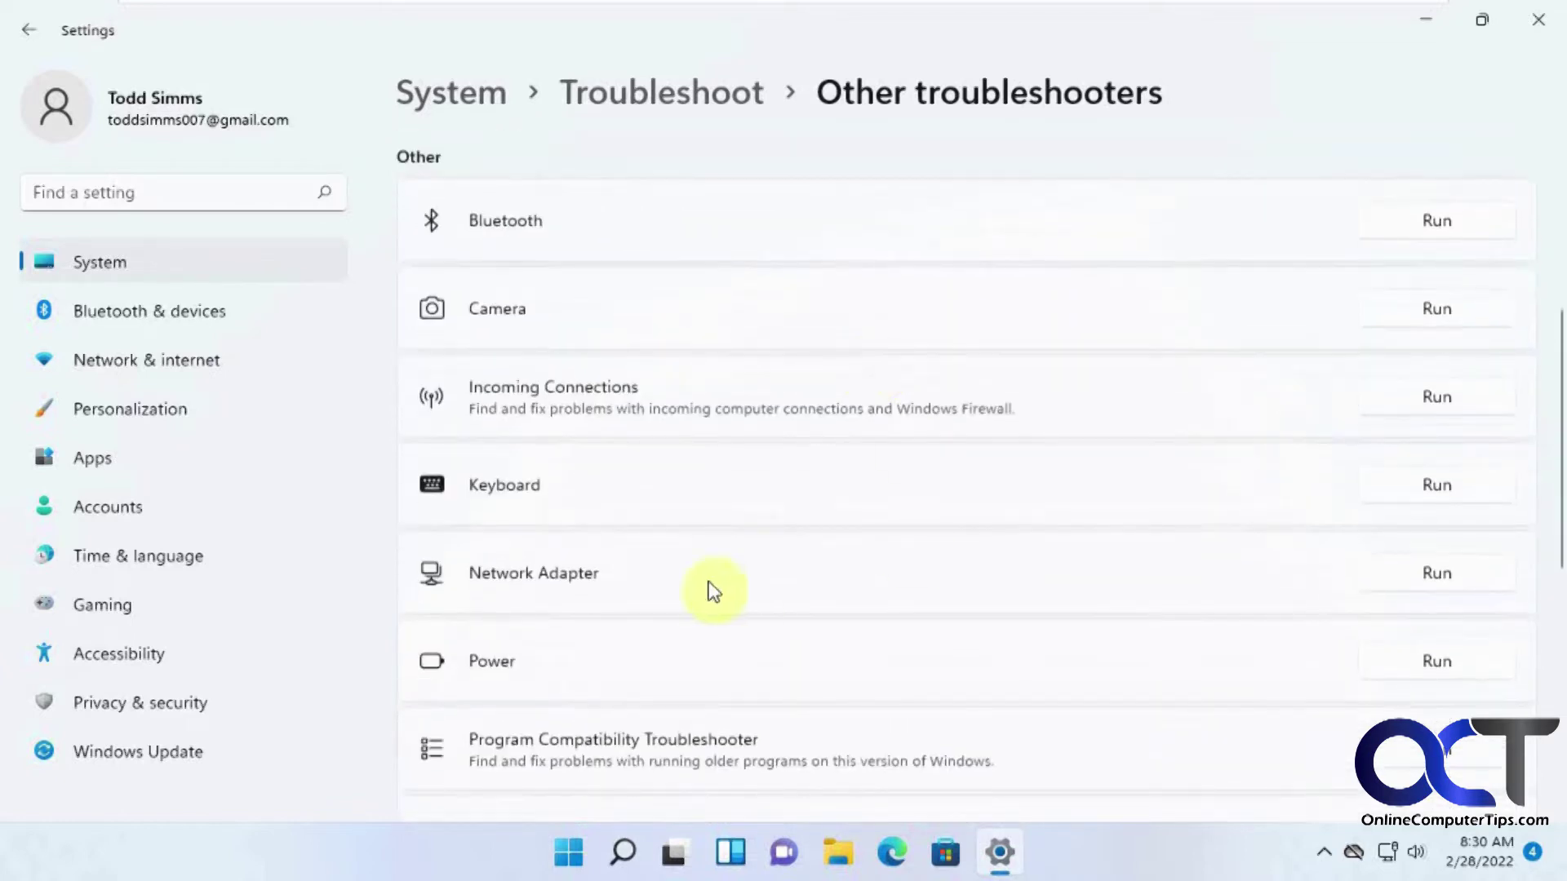
Start the Network Adapter troubleshooter for all adapters, choose the website/network folder problem, then cancel.
click(1413, 579)
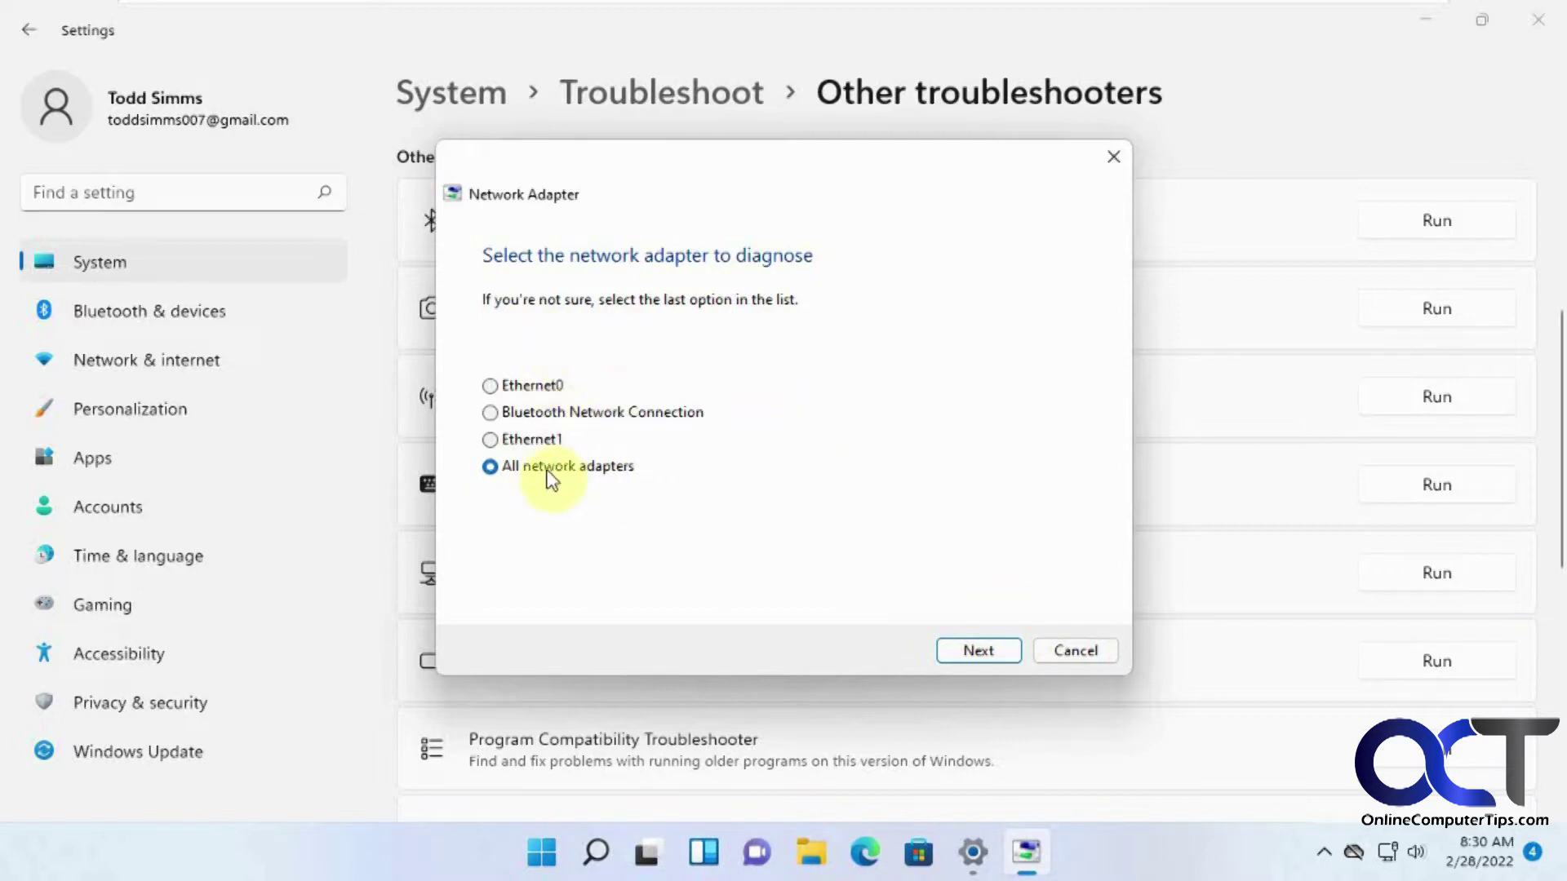
click(968, 650)
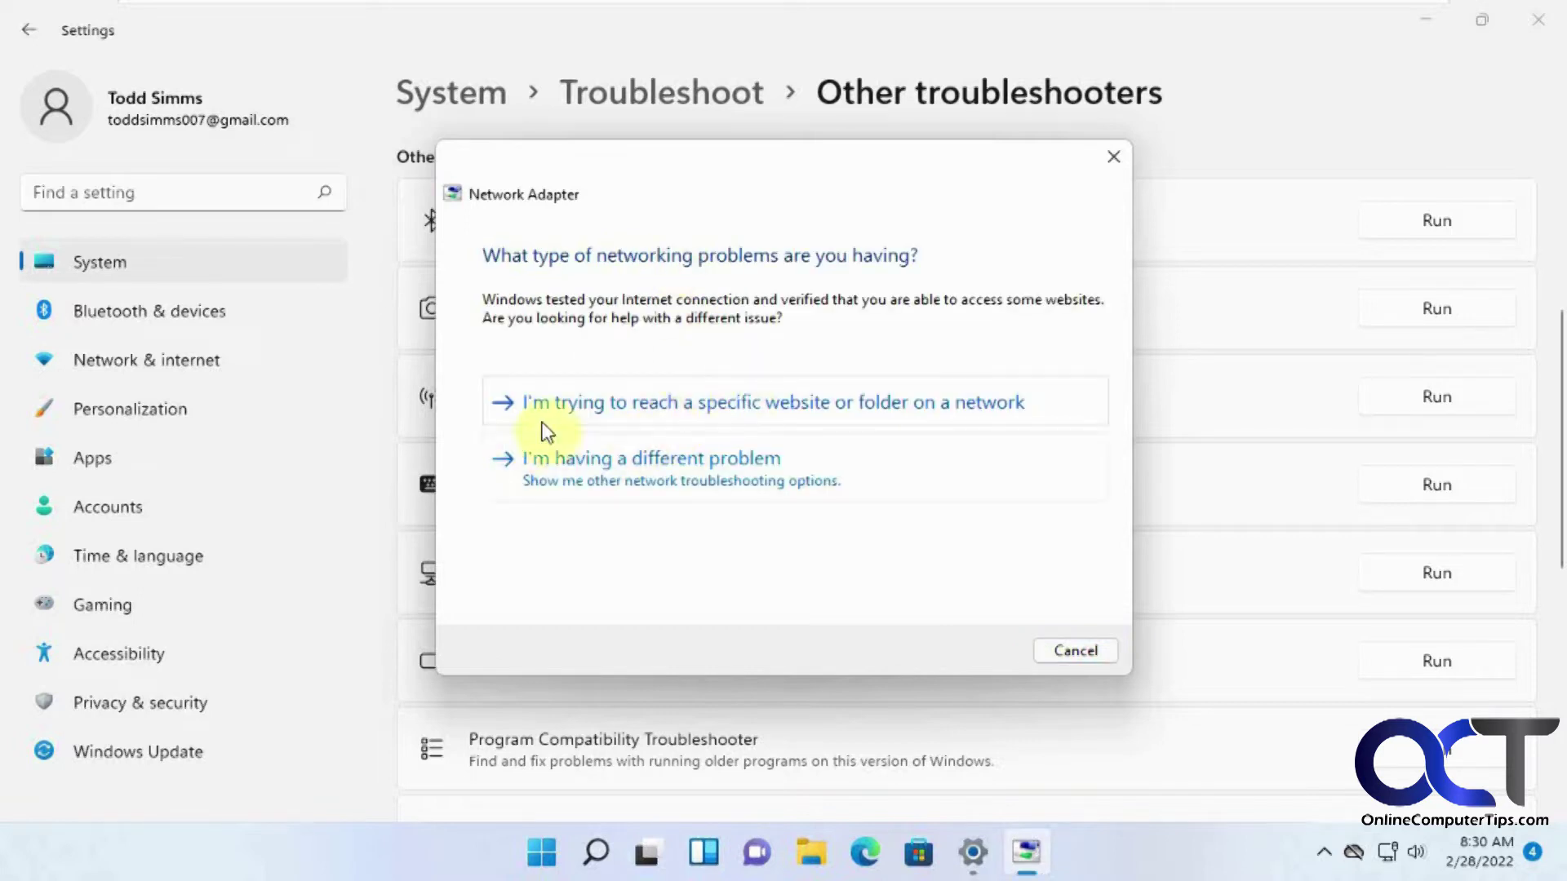
click(792, 405)
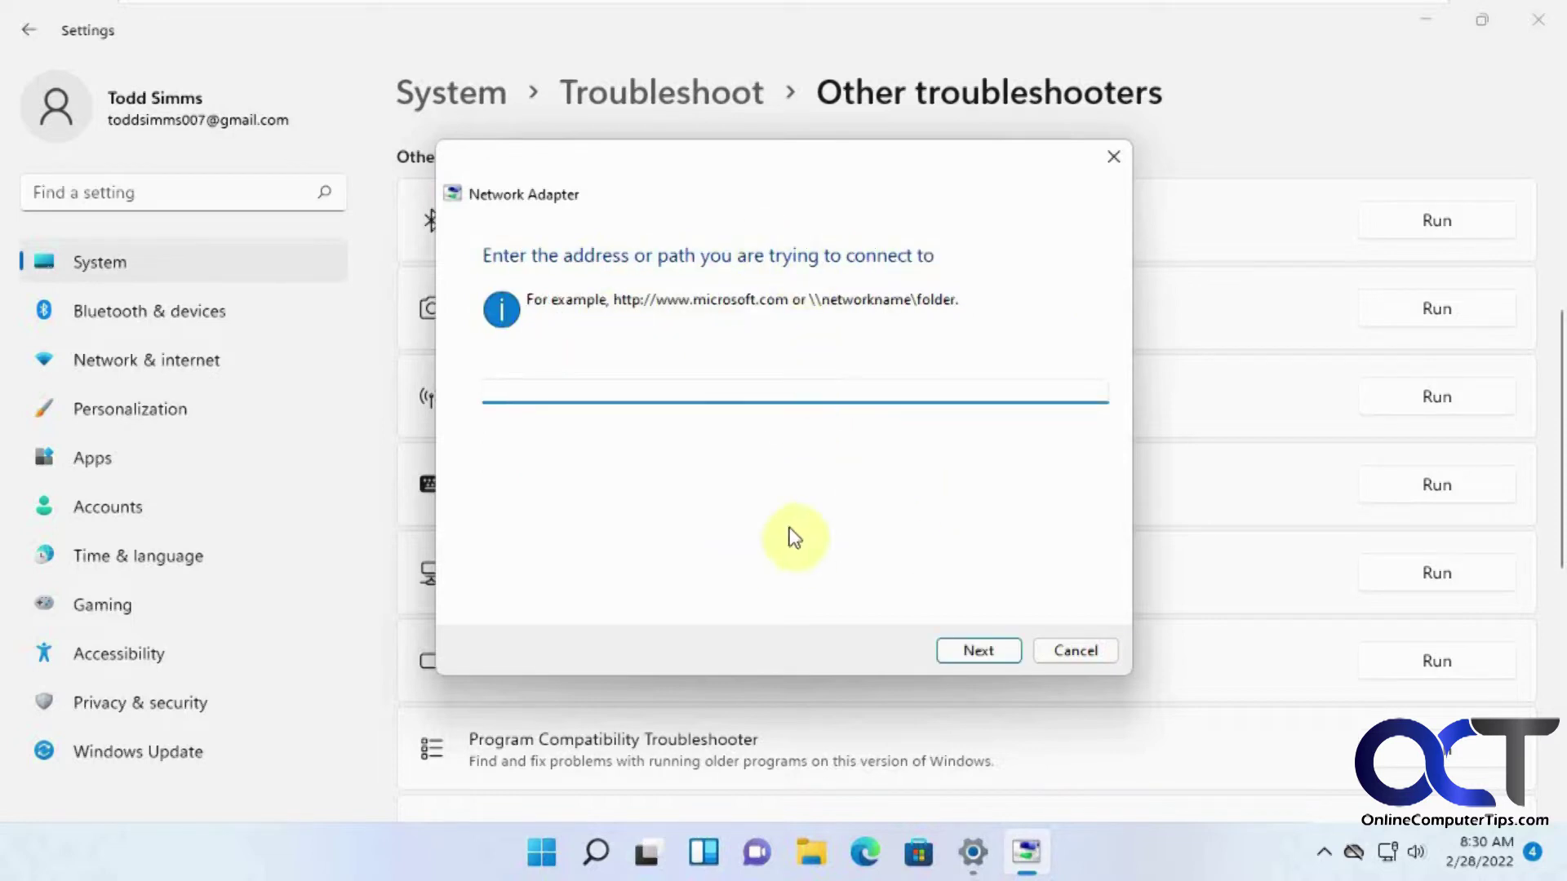
click(1076, 651)
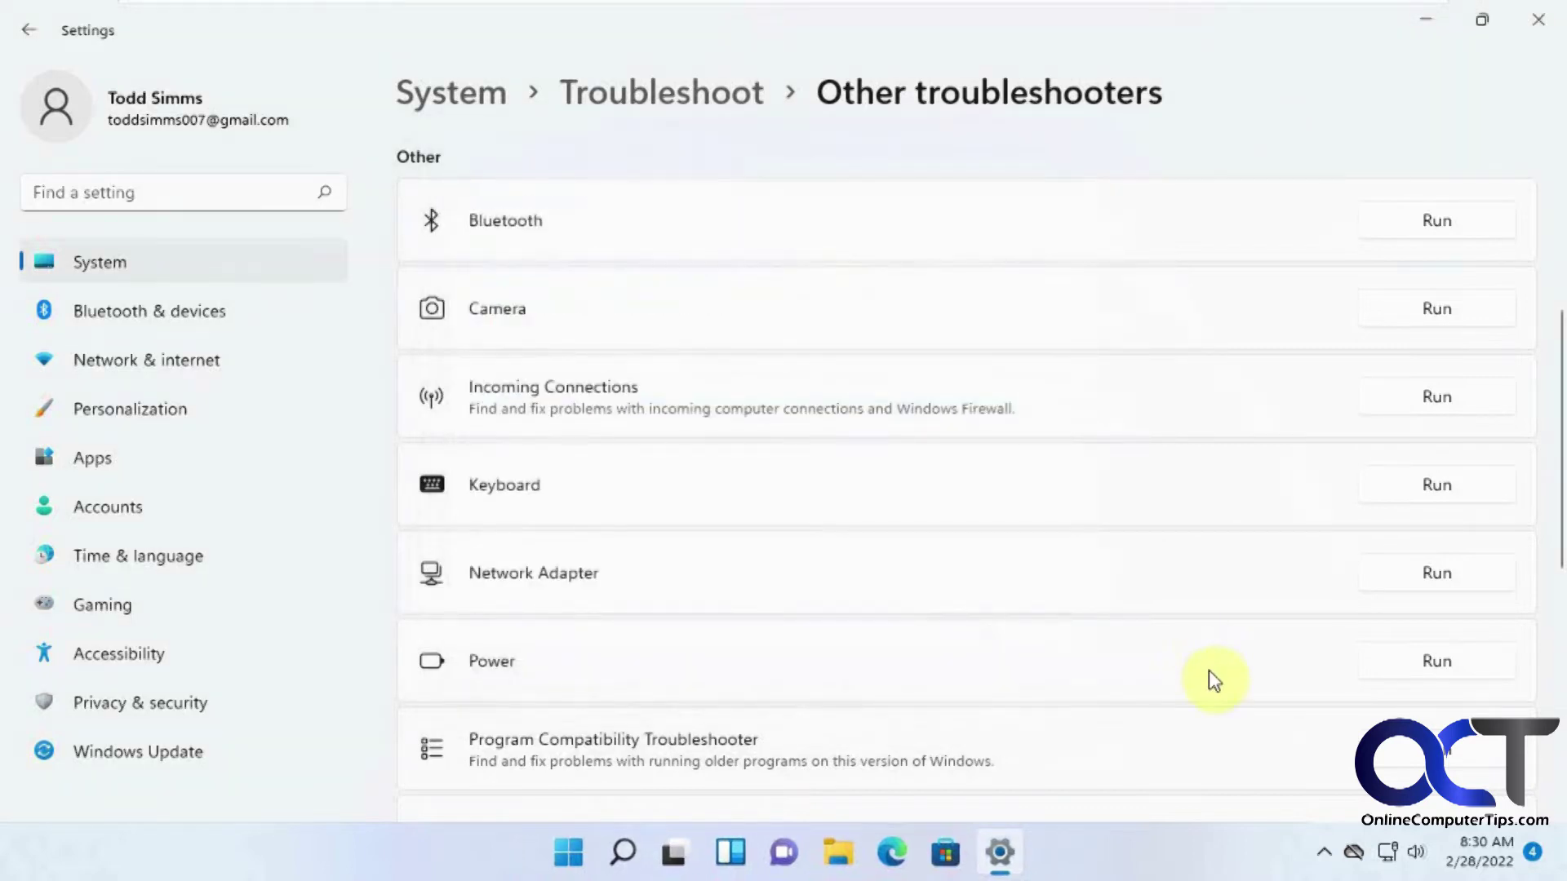
scroll(1213, 679, up, 5)
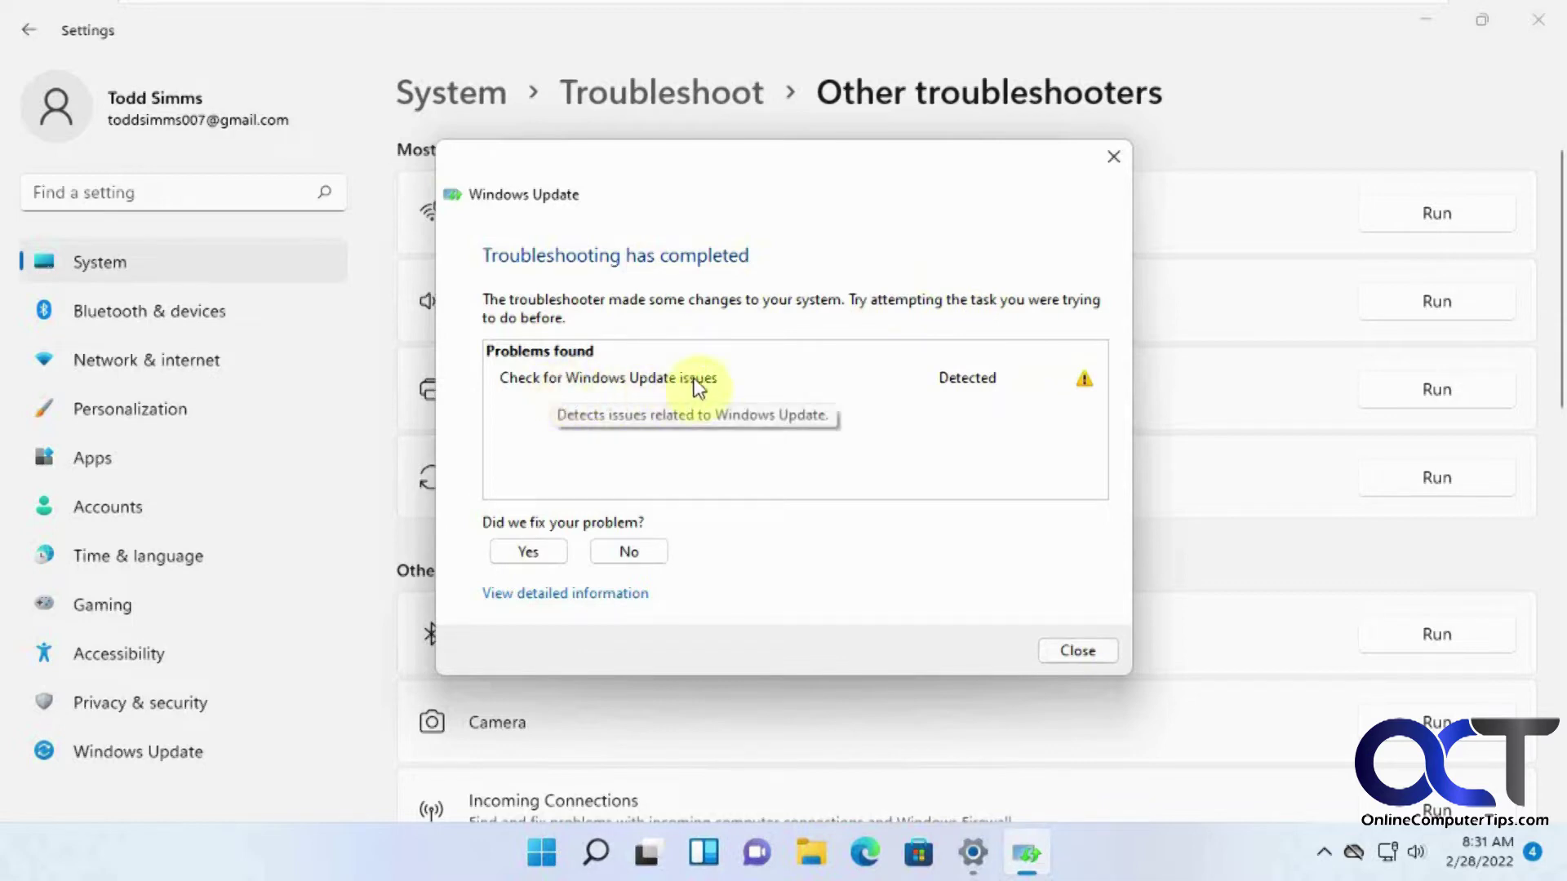
Answer No in the Windows Update troubleshooter, review its detailed report, then close it.
click(637, 558)
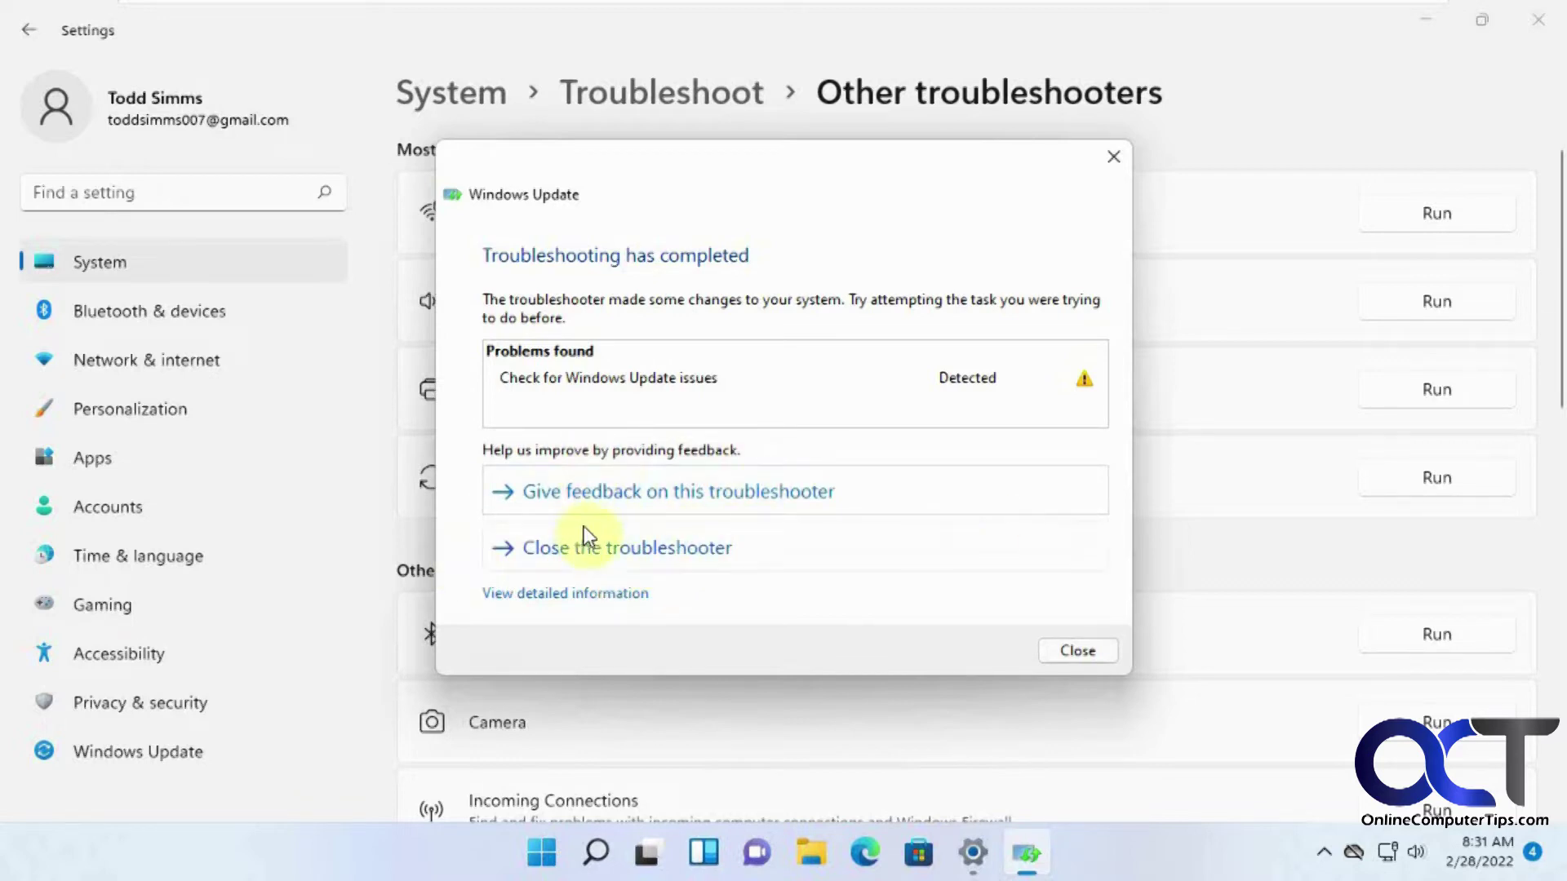
click(612, 592)
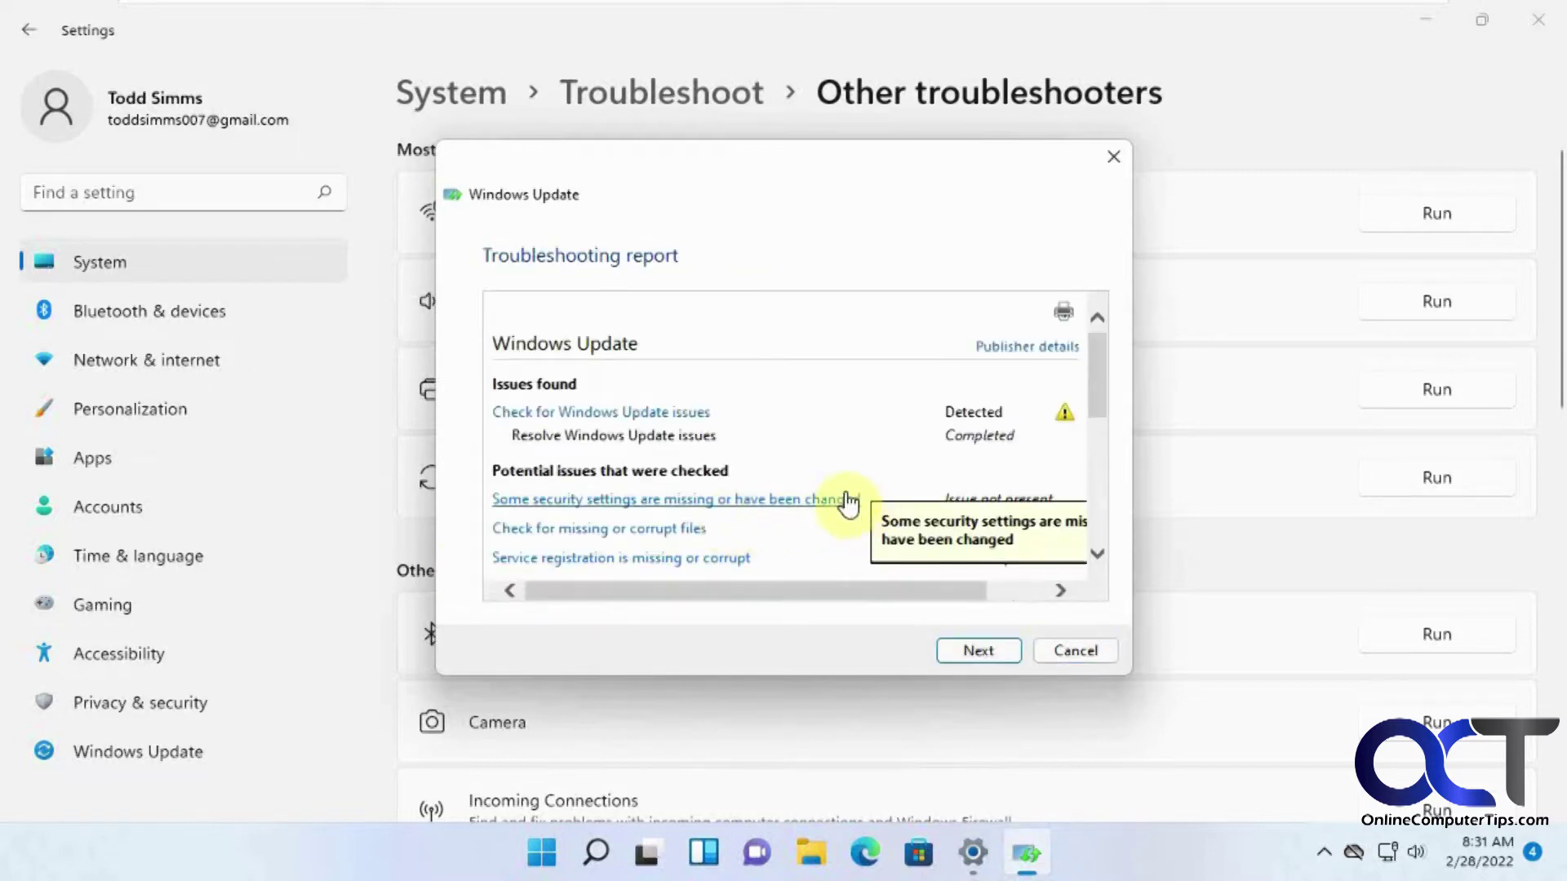
scroll(807, 475, down, 2)
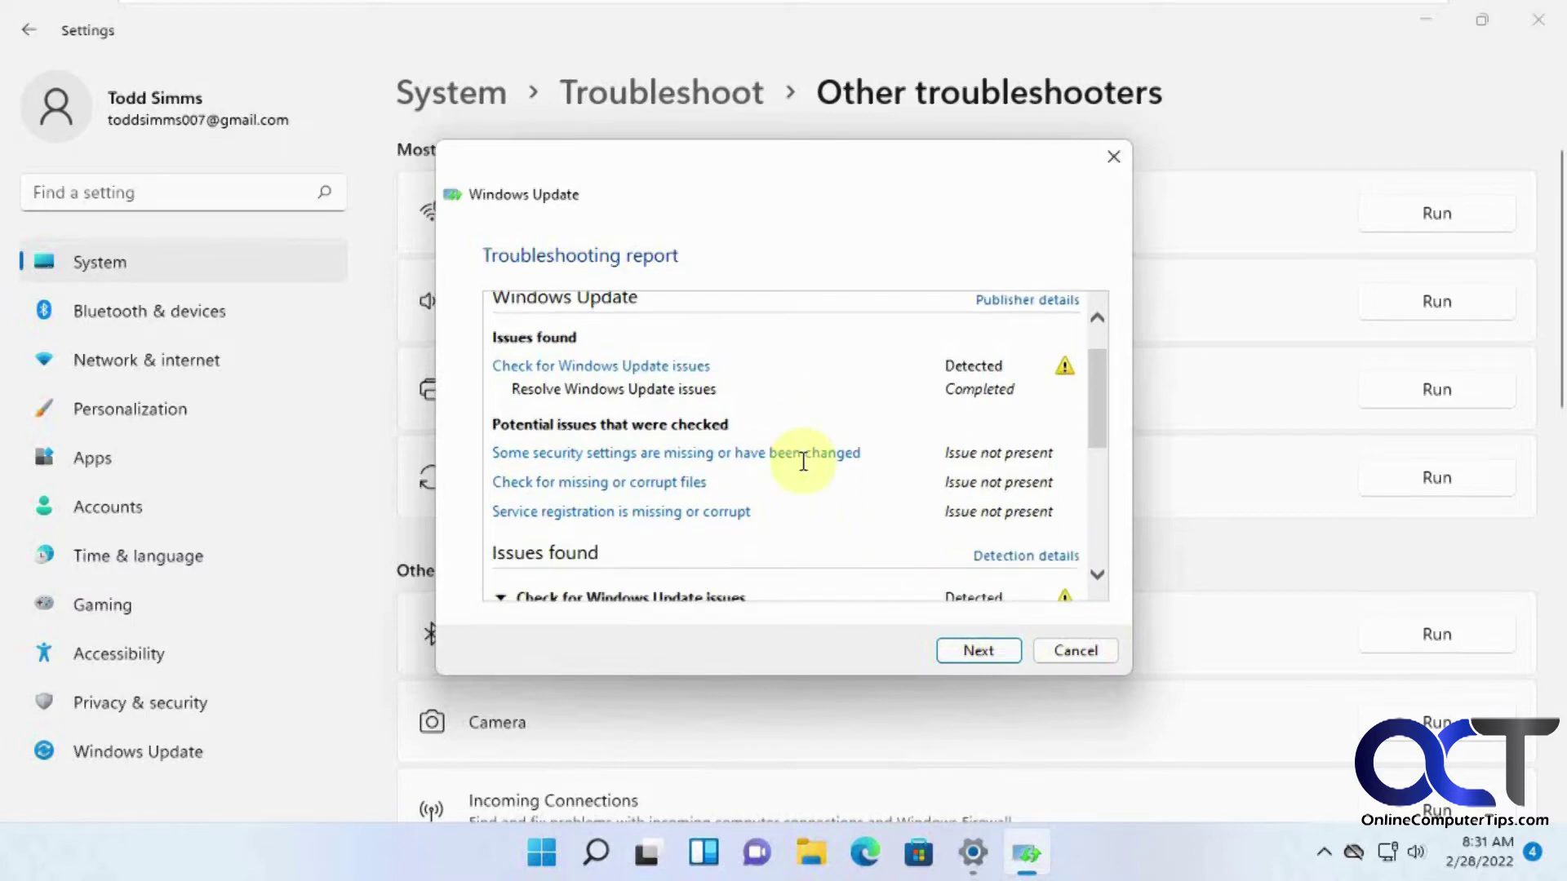
scroll(808, 482, up, 2)
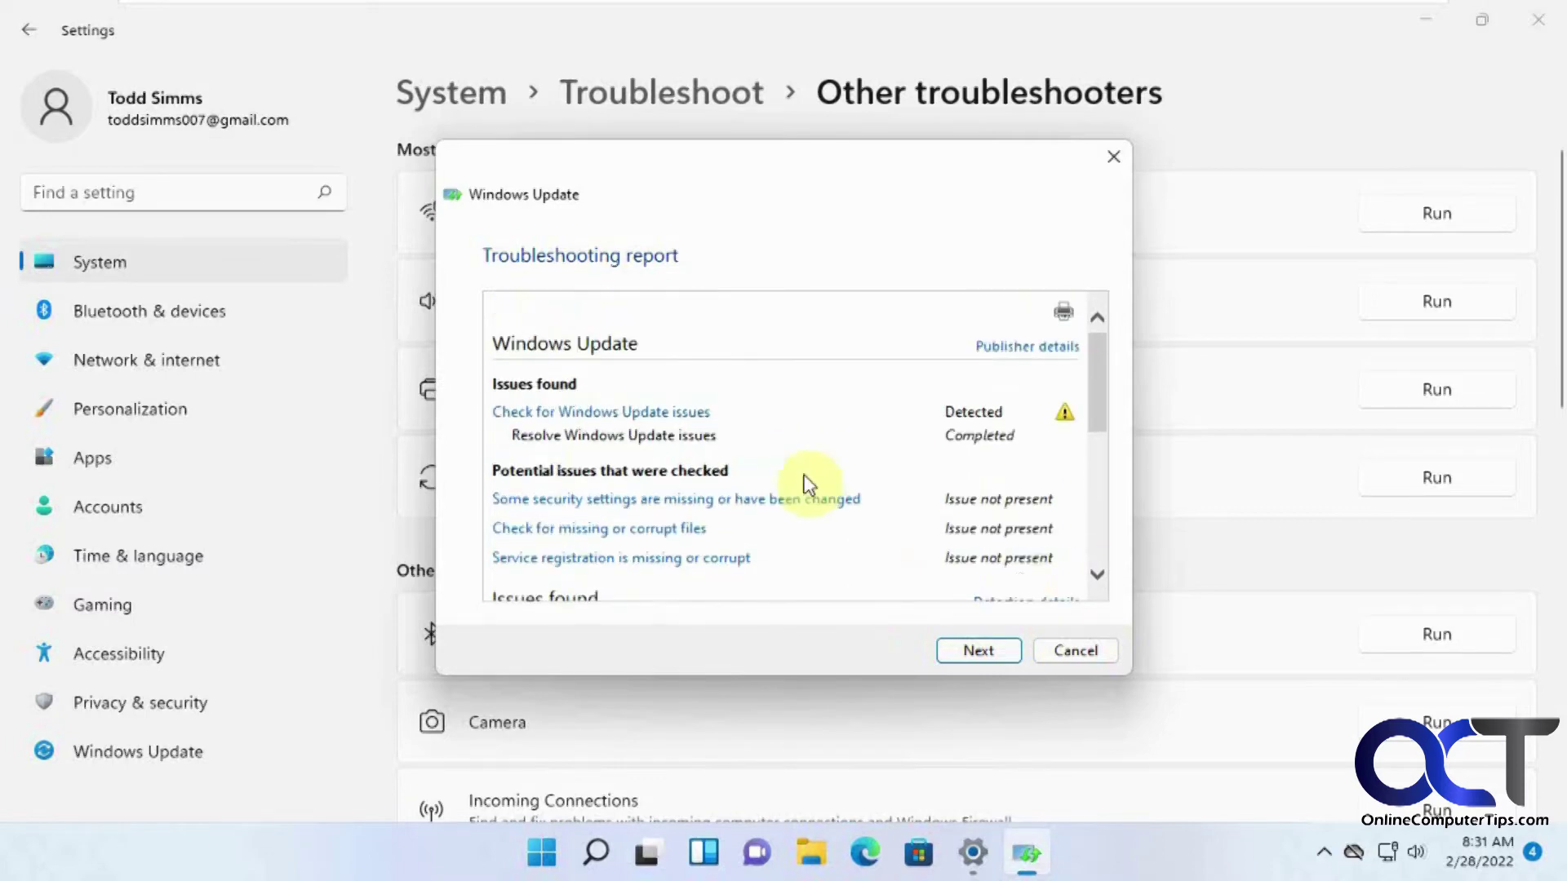
click(1085, 649)
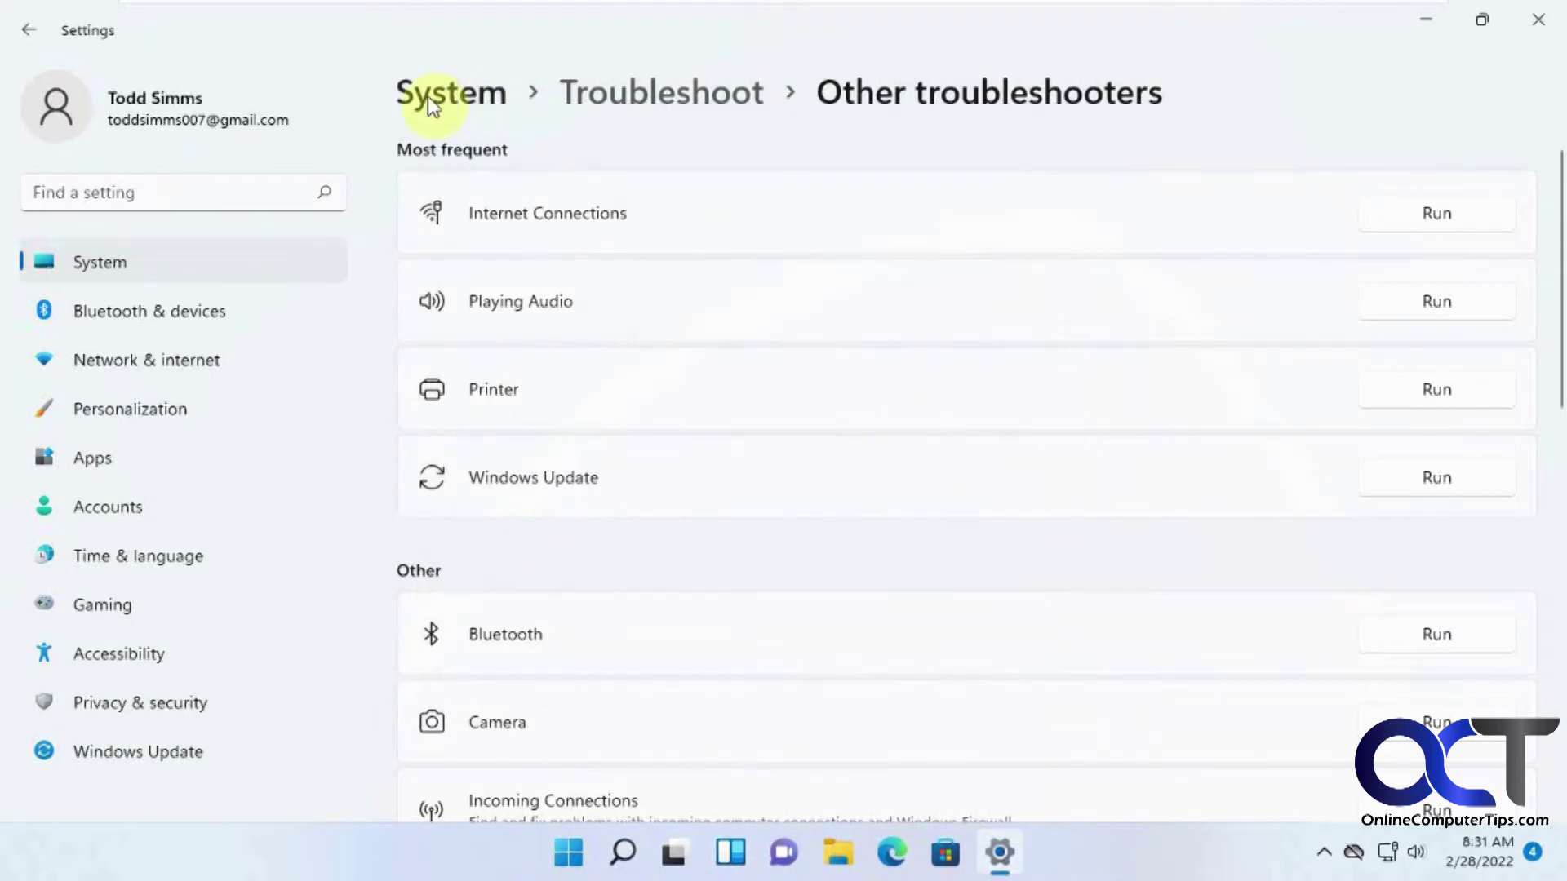
On System > Recovery, glance at Fix problems without resetting, then restart into Advanced startup.
click(471, 96)
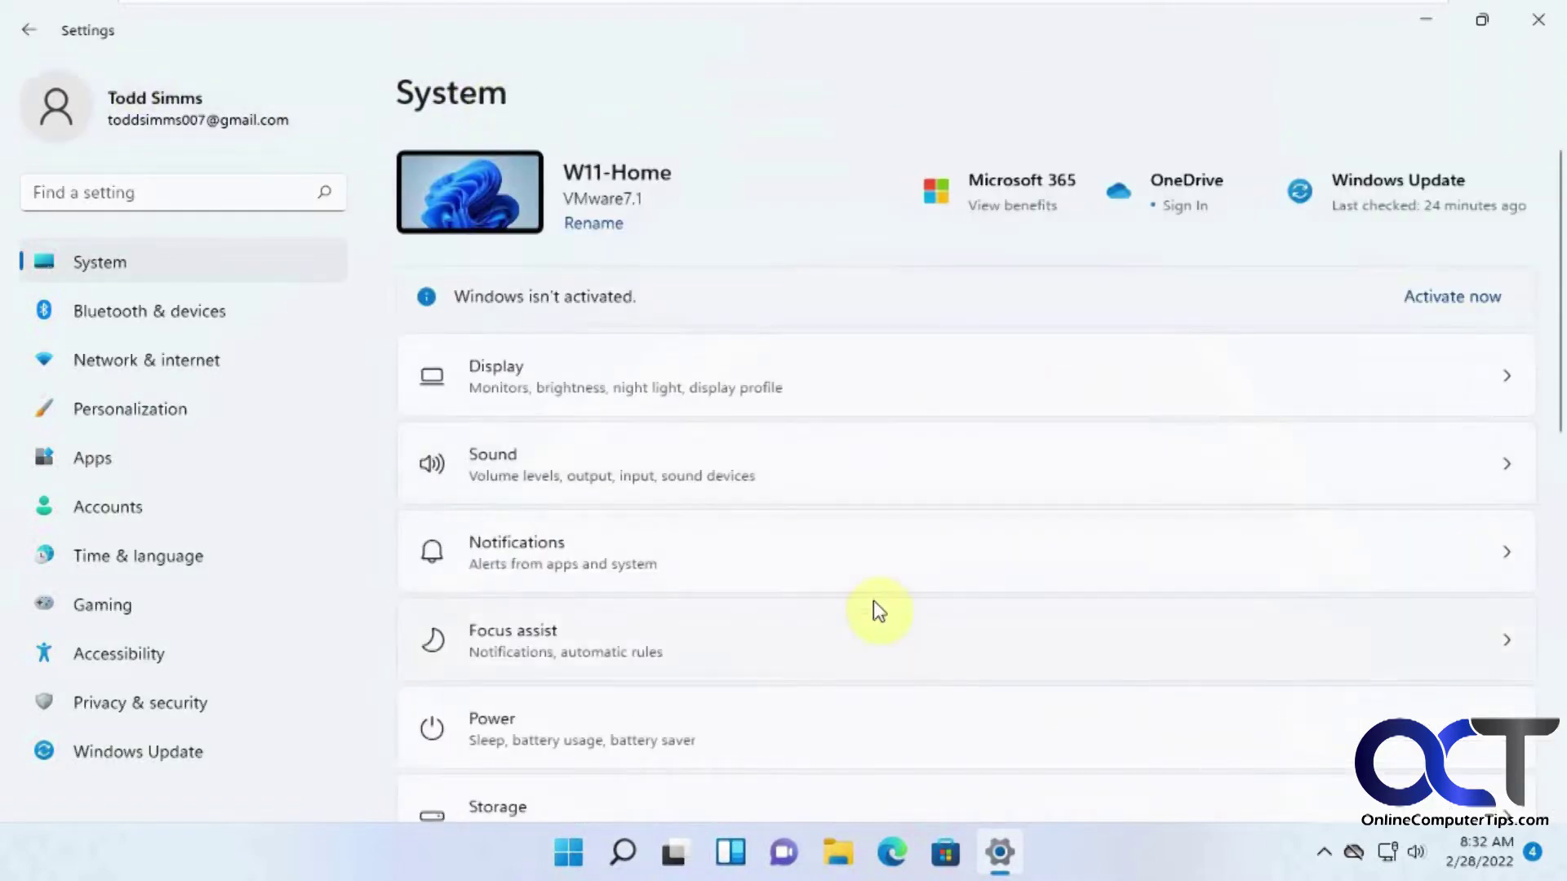
scroll(874, 604, down, 8)
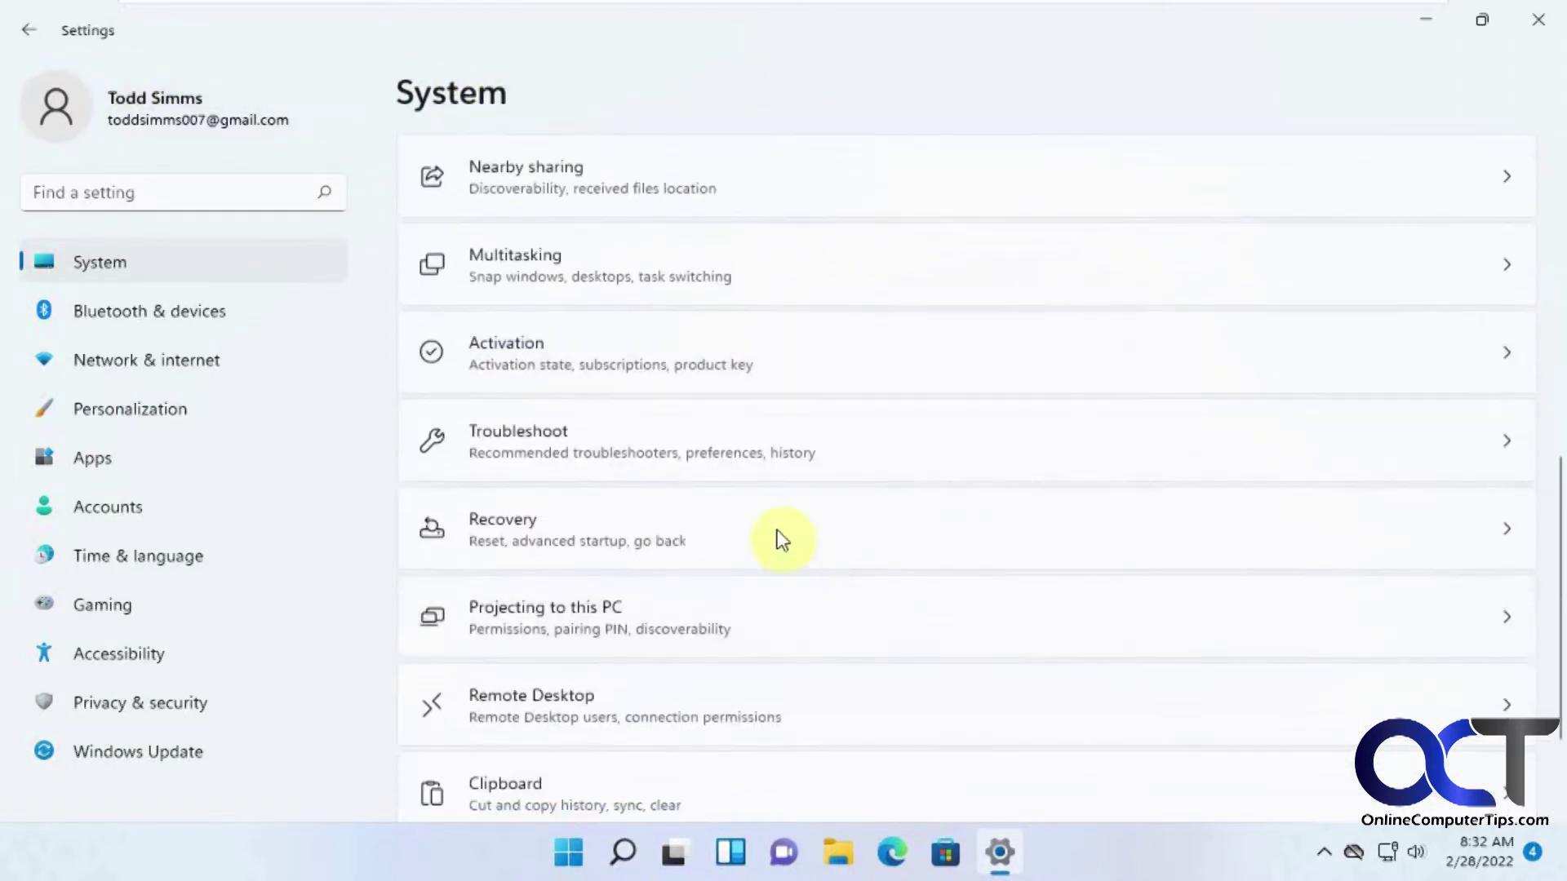
click(777, 531)
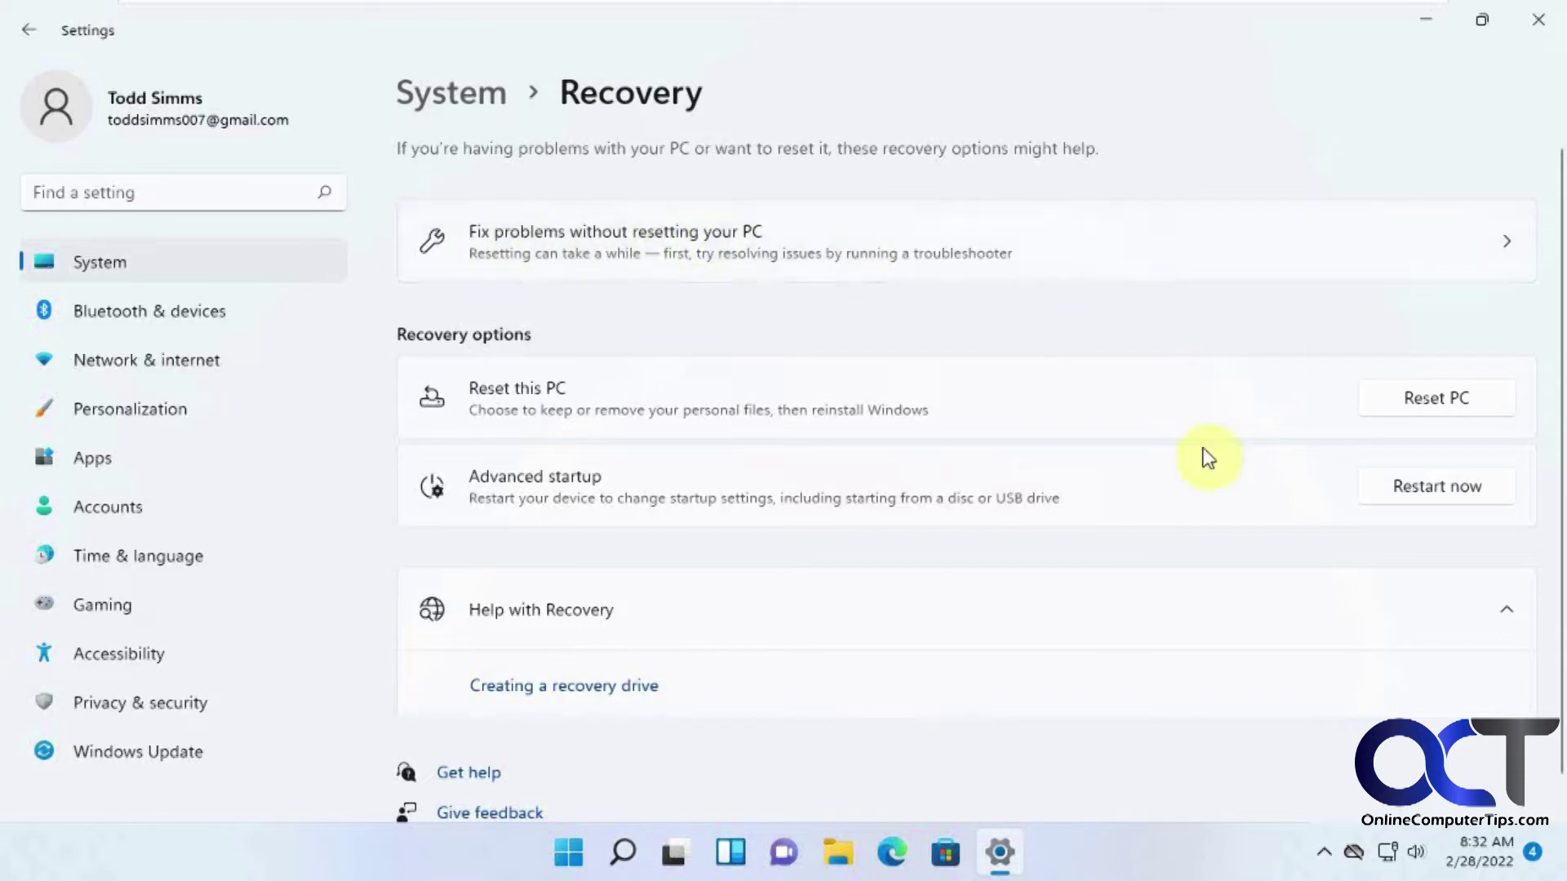
click(1410, 252)
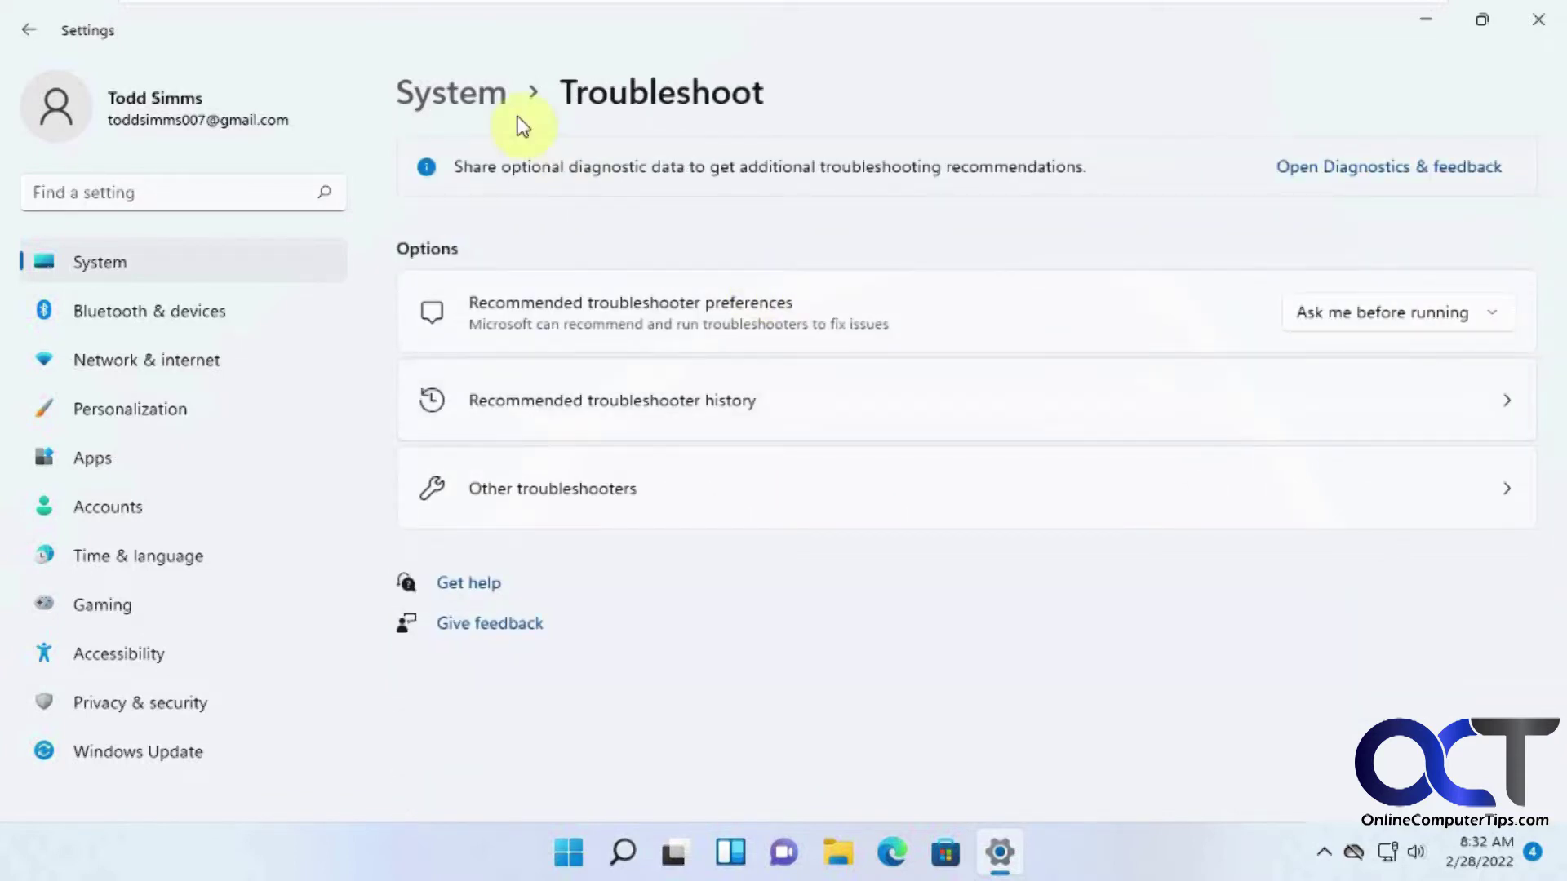
click(28, 29)
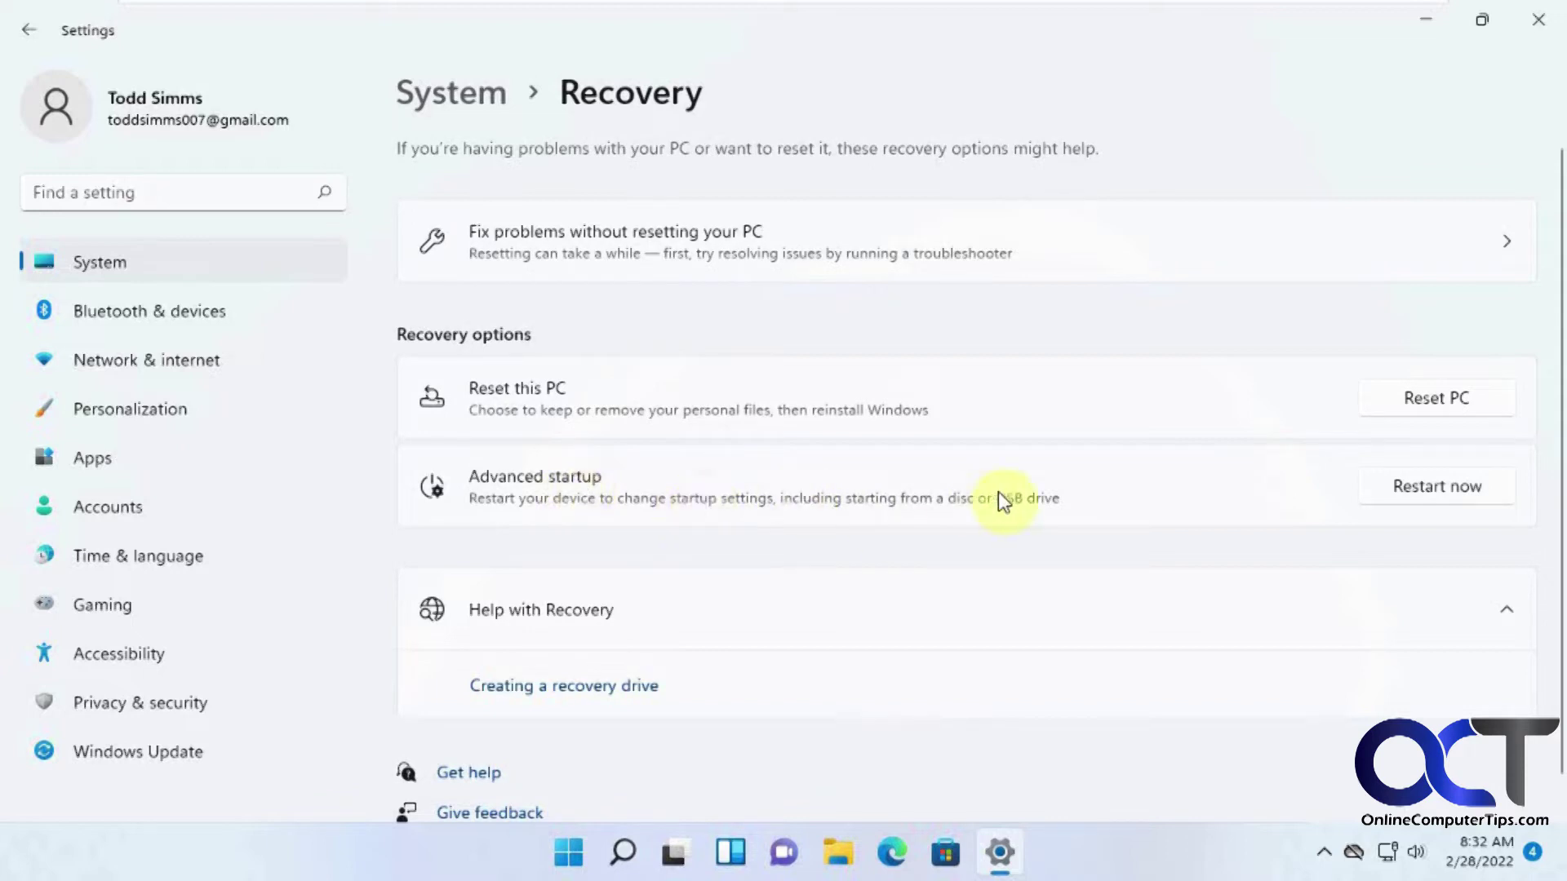
click(1427, 494)
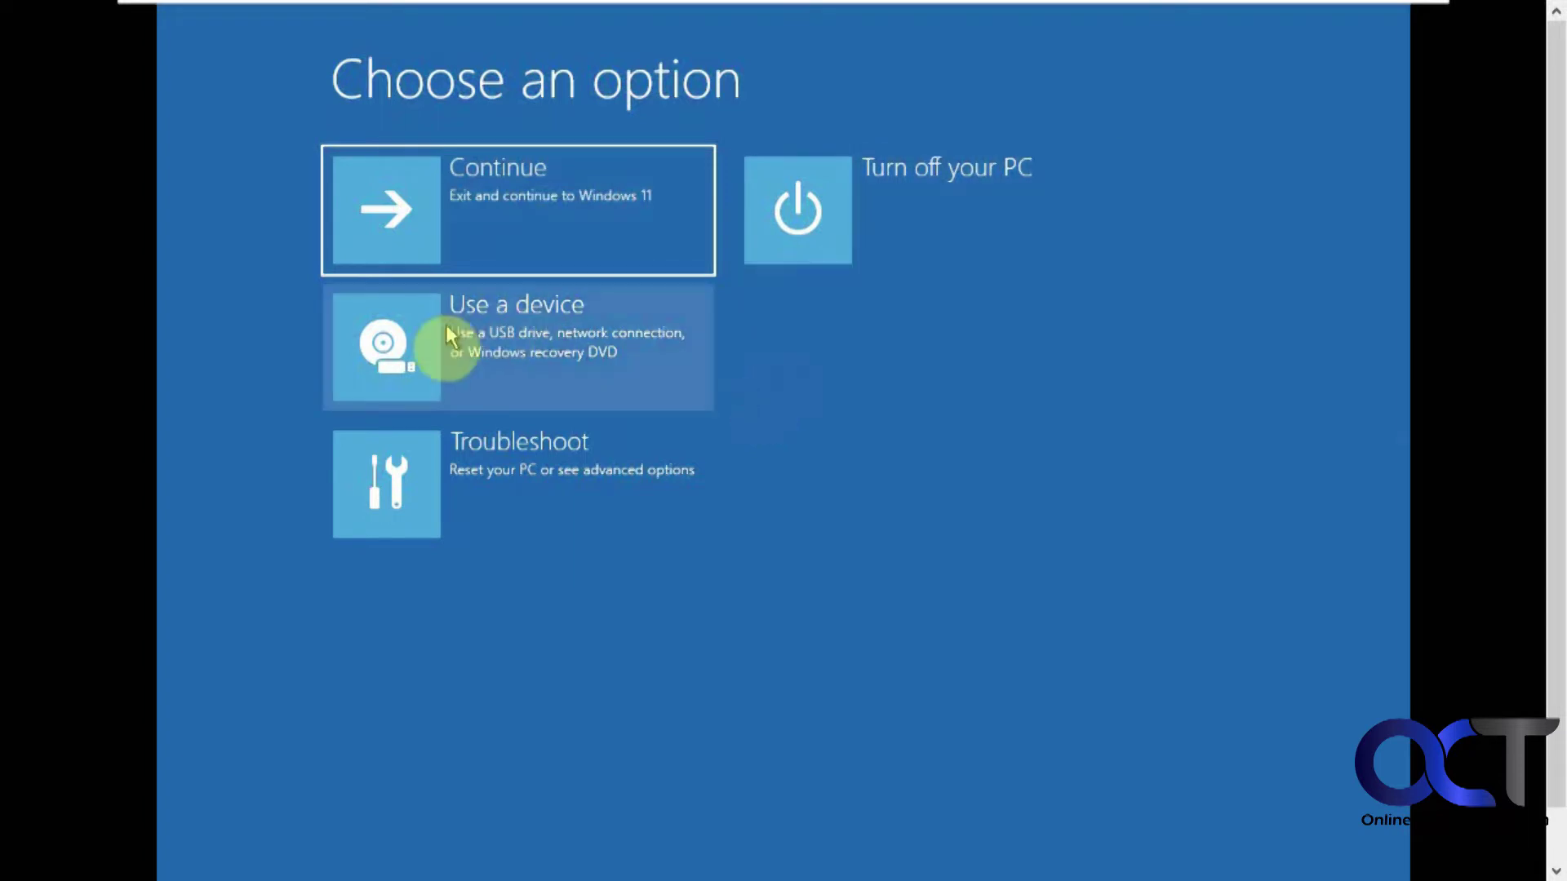
View the Use a device list of EFI boot devices, then go back to Choose an option.
click(502, 345)
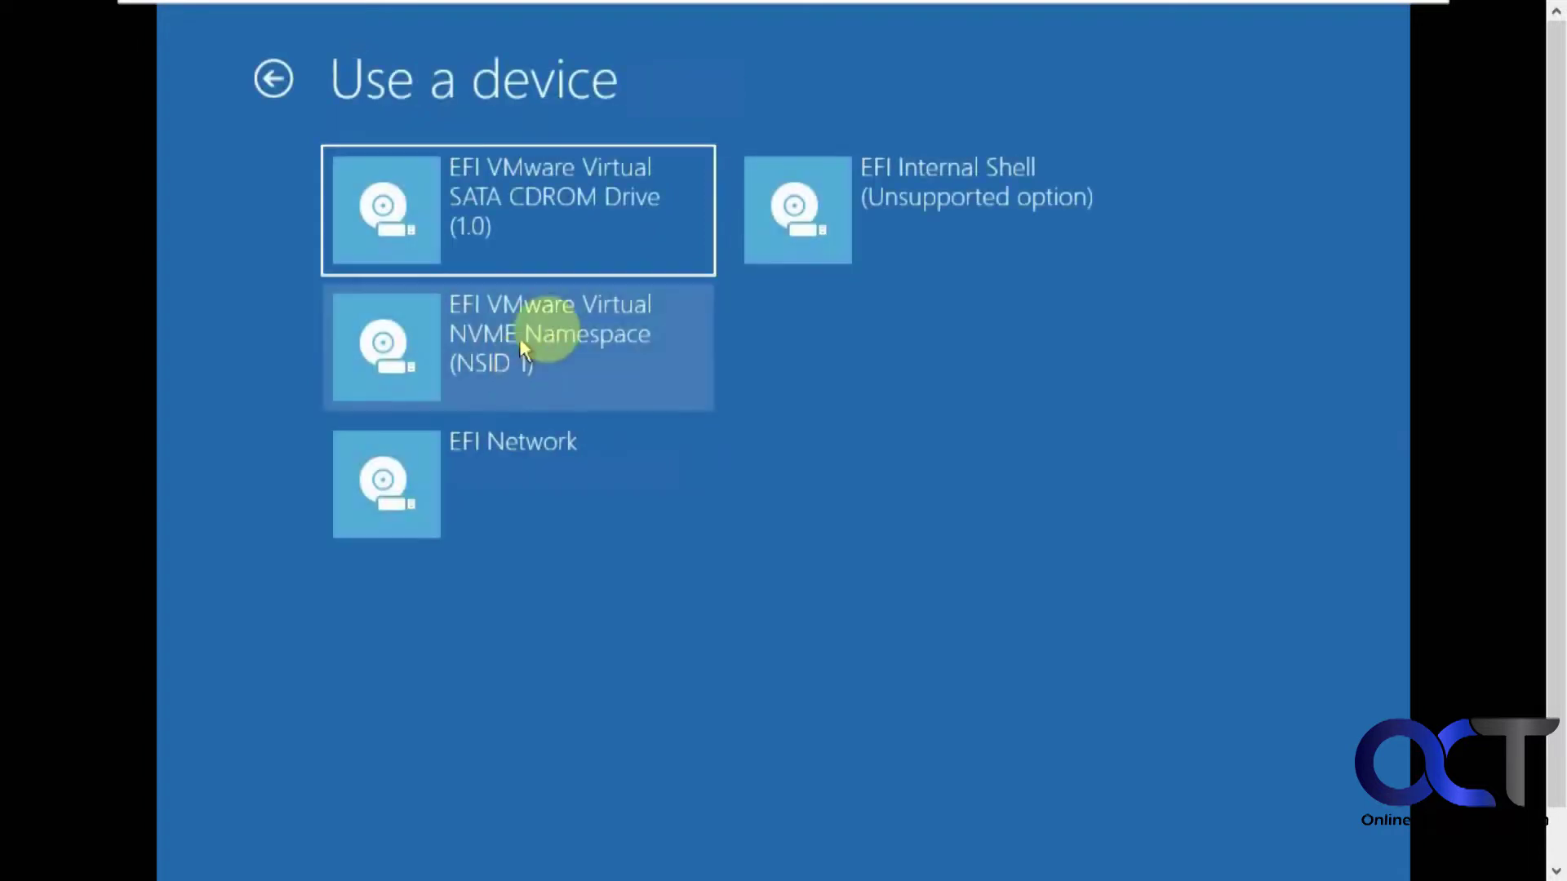
click(275, 76)
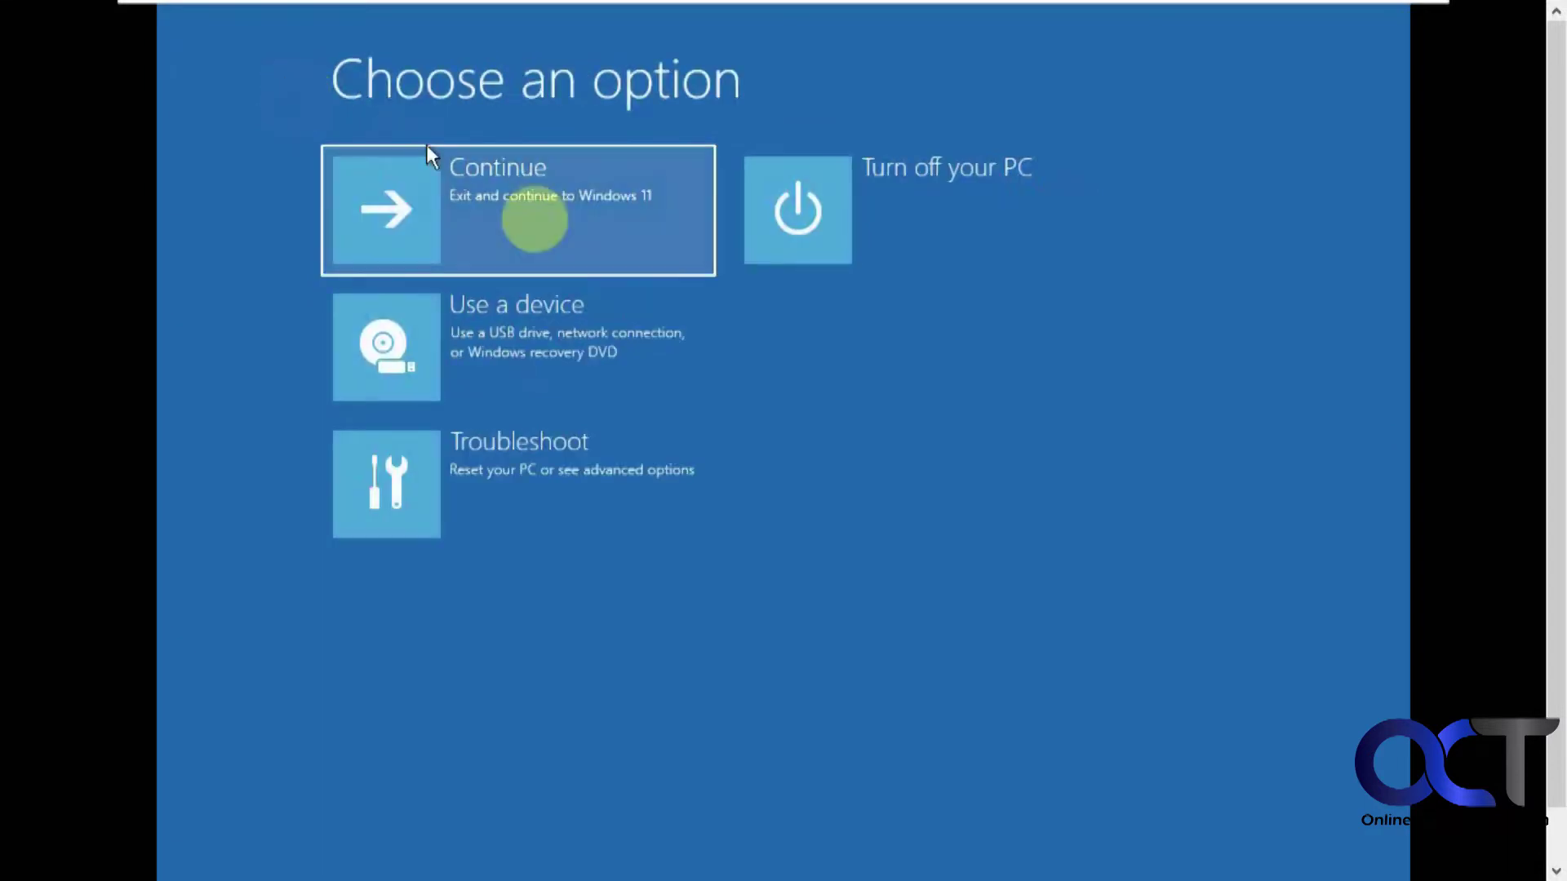
Run Startup Repair from Troubleshoot > Advanced options and leave its failure screen.
click(552, 472)
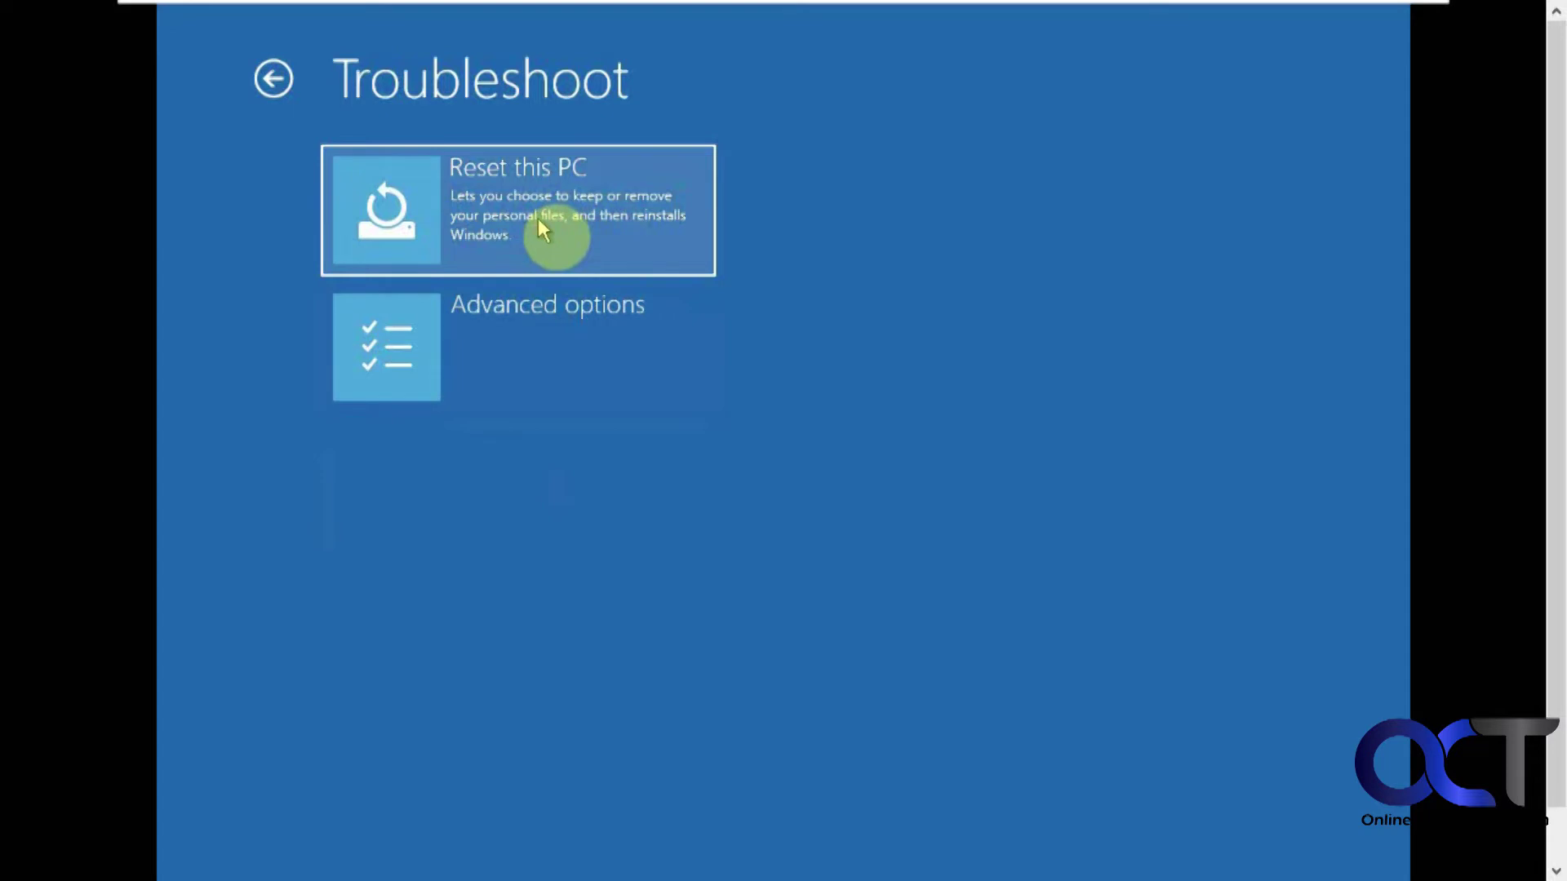
click(572, 333)
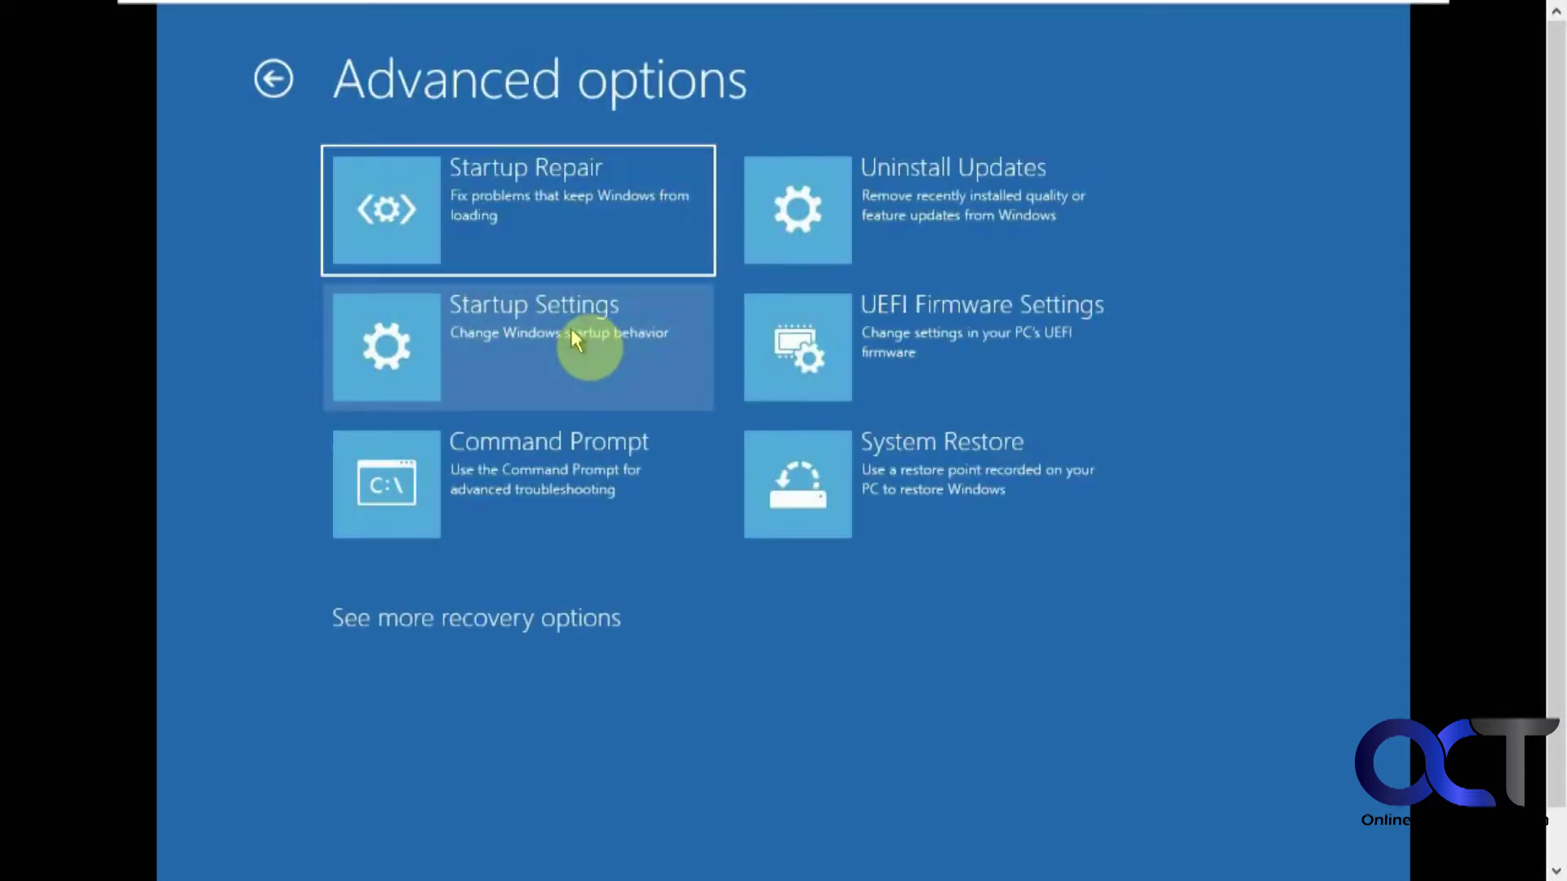
click(540, 214)
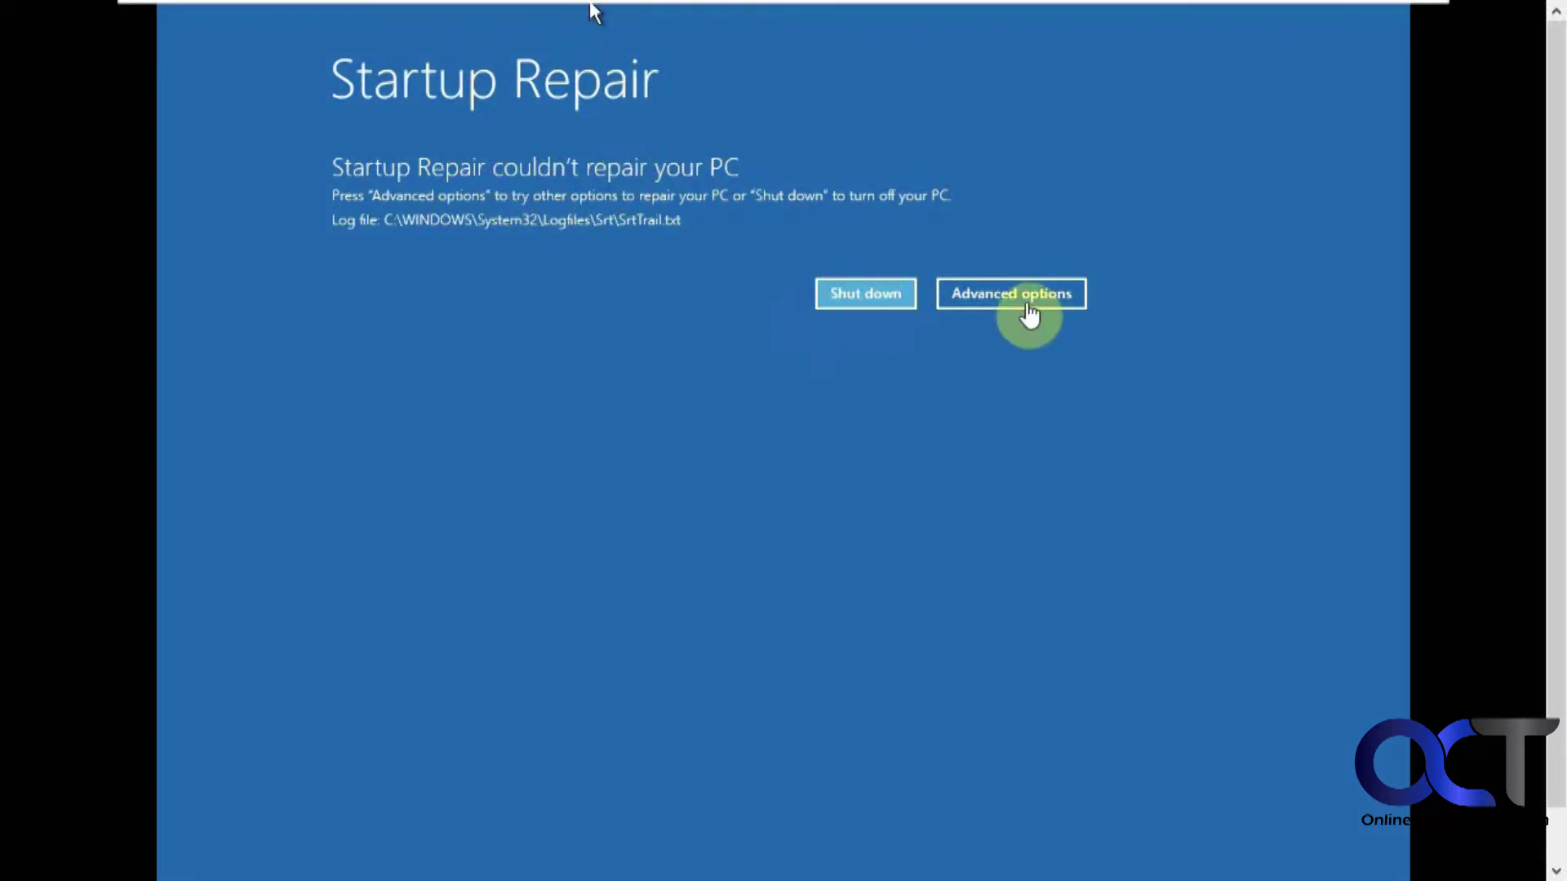
click(1027, 306)
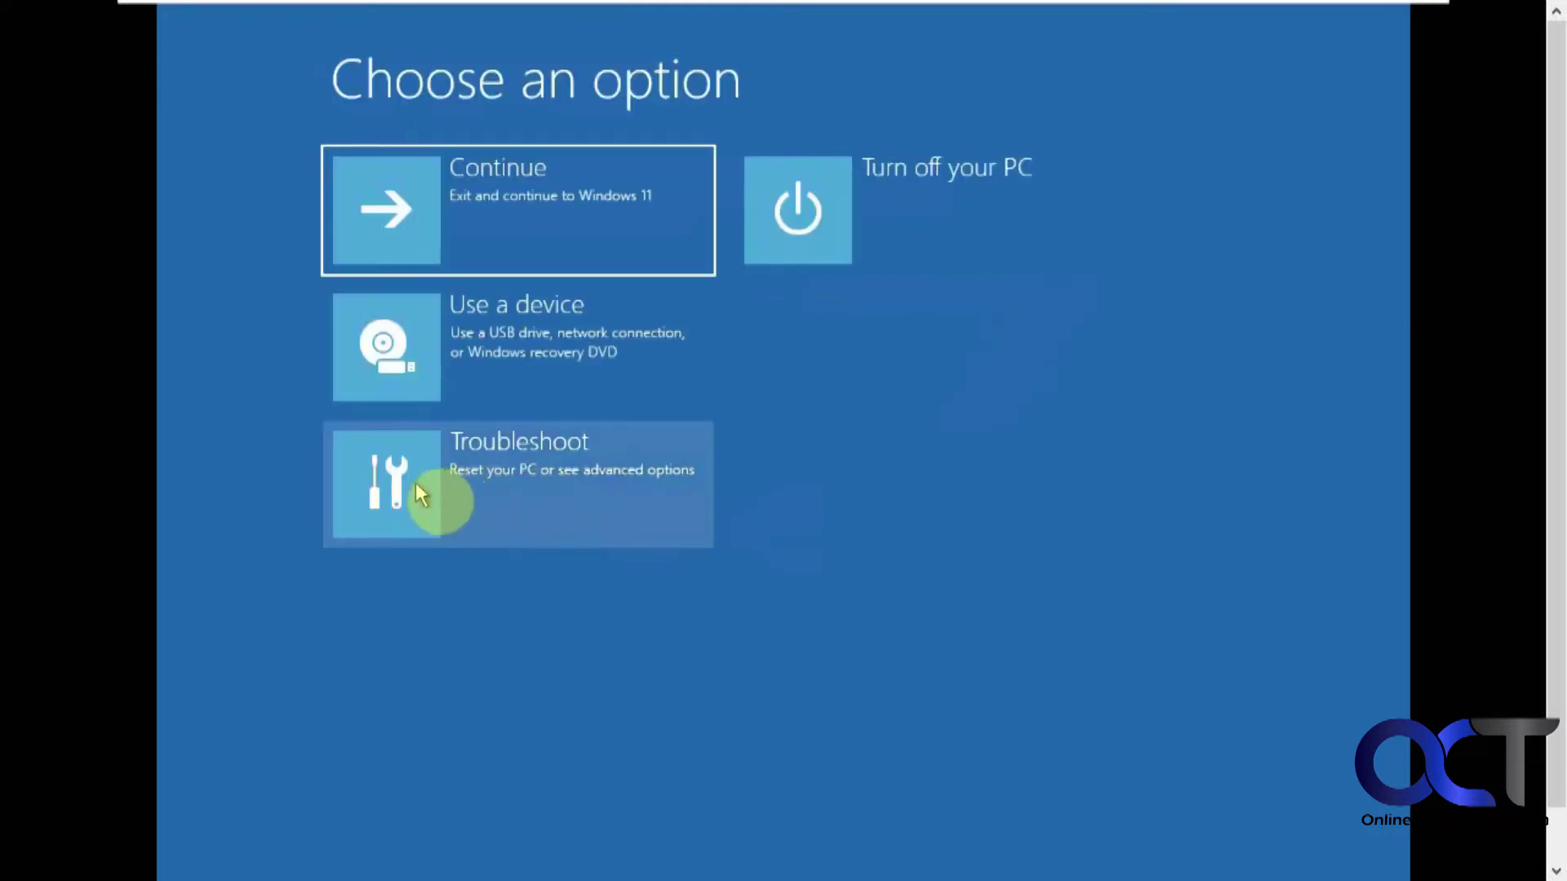
Go to Troubleshoot > Advanced options > Startup Settings to restart with changed startup options.
click(497, 481)
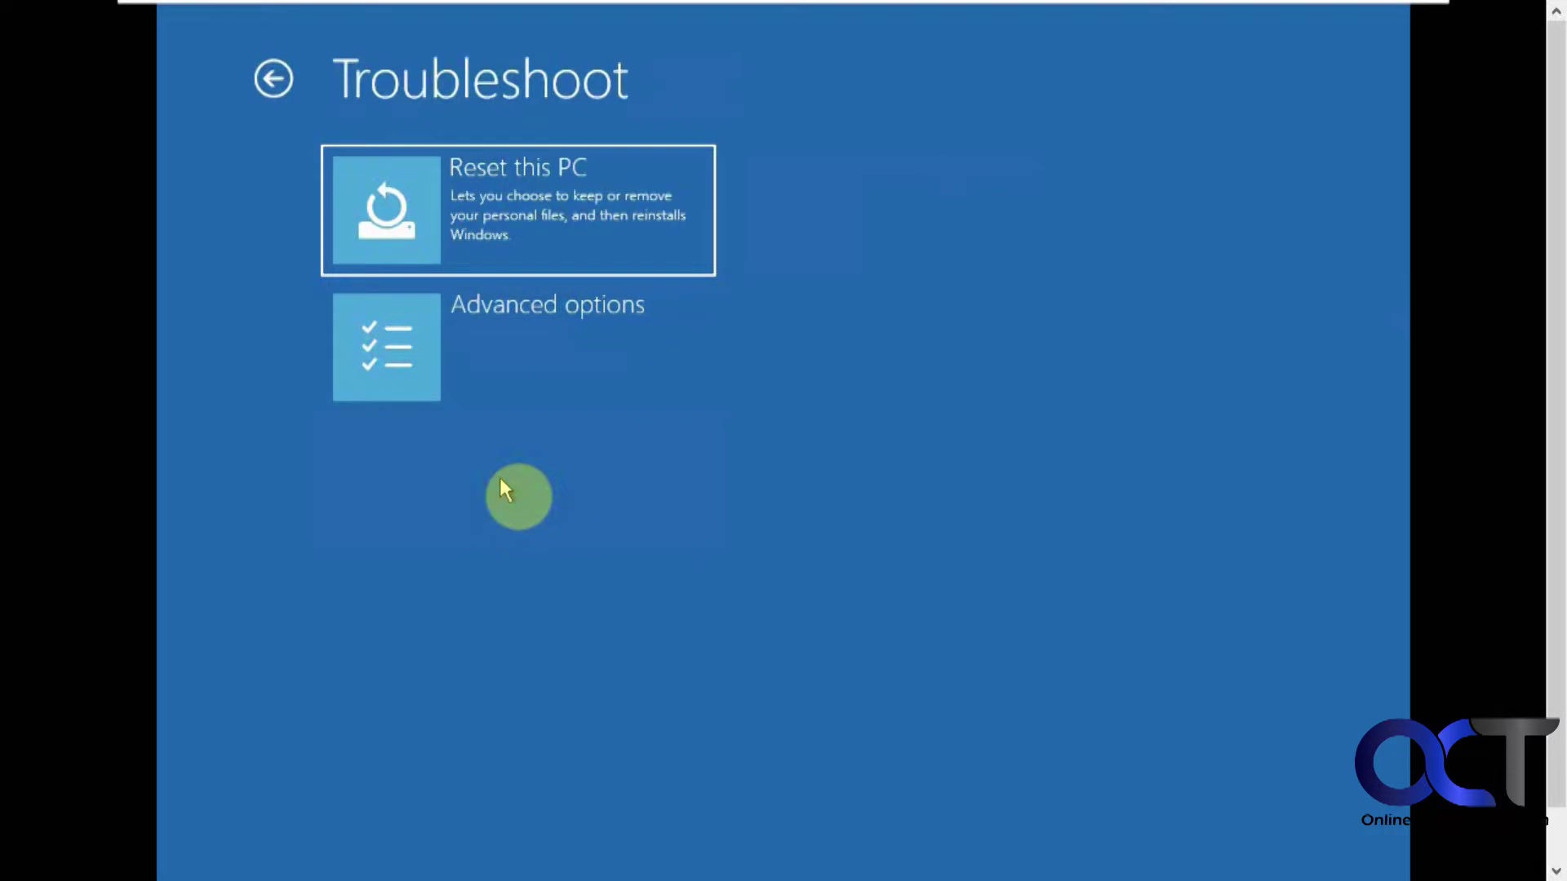
click(491, 374)
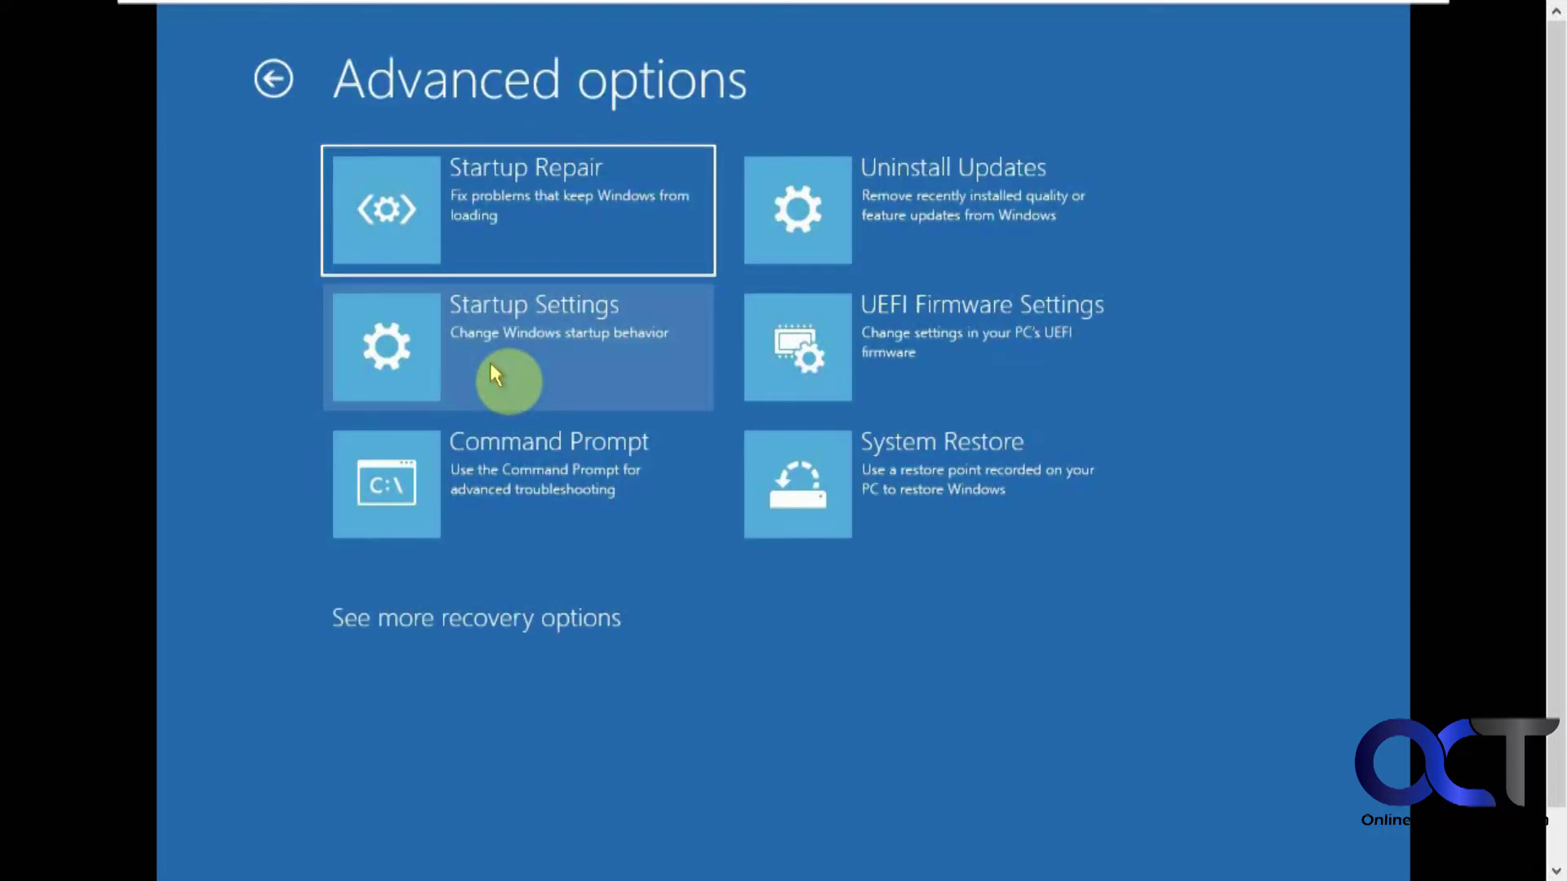
click(540, 336)
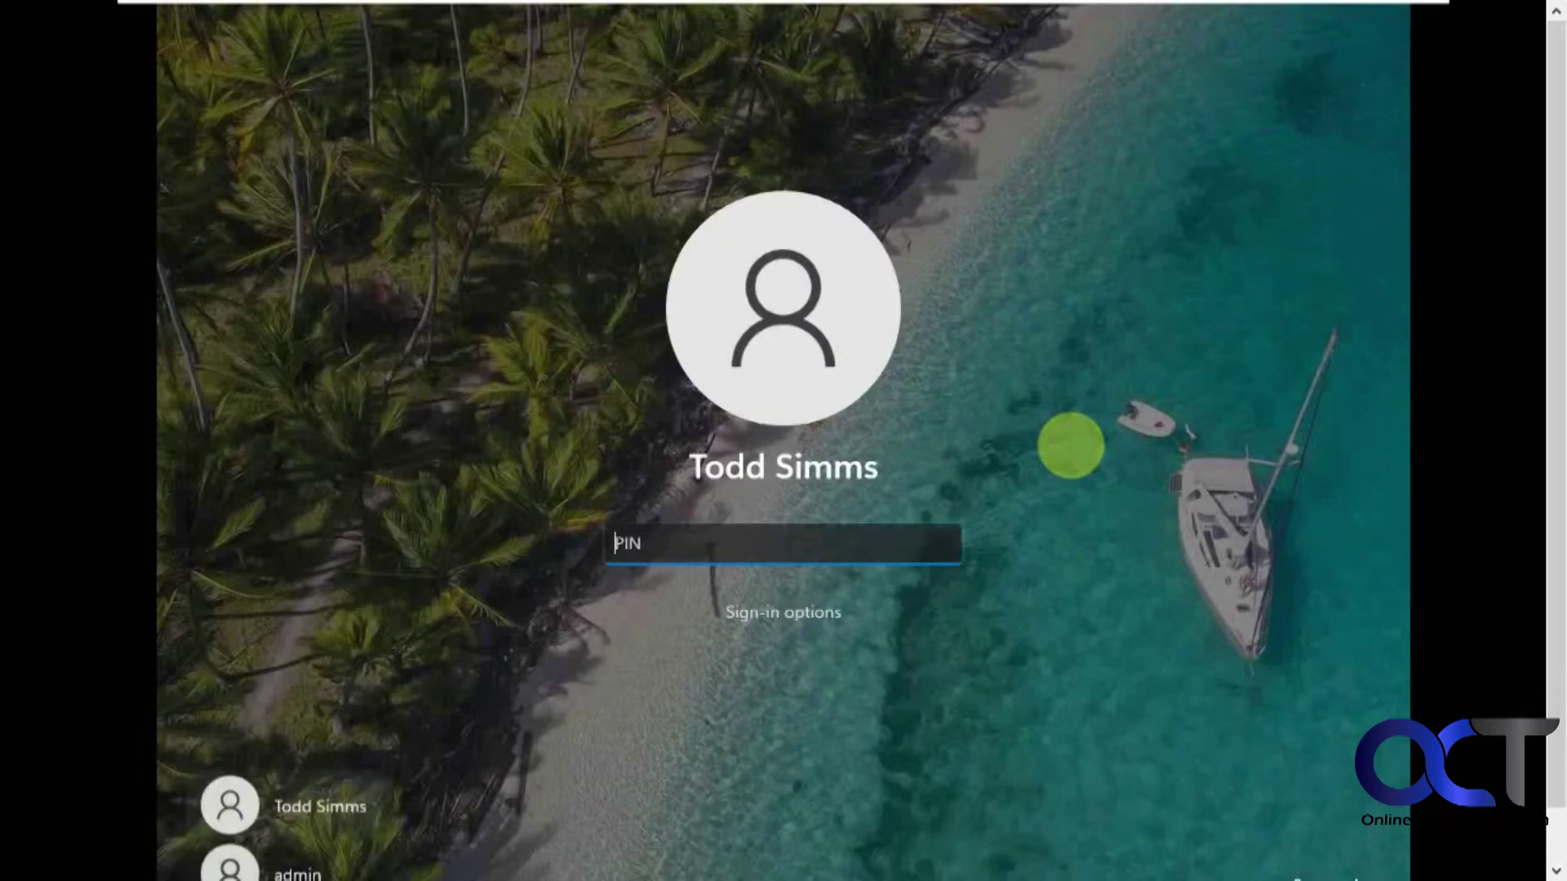
Enter the account PIN at the sign-in screen and wait for the Safe Mode desktop.
text(••)
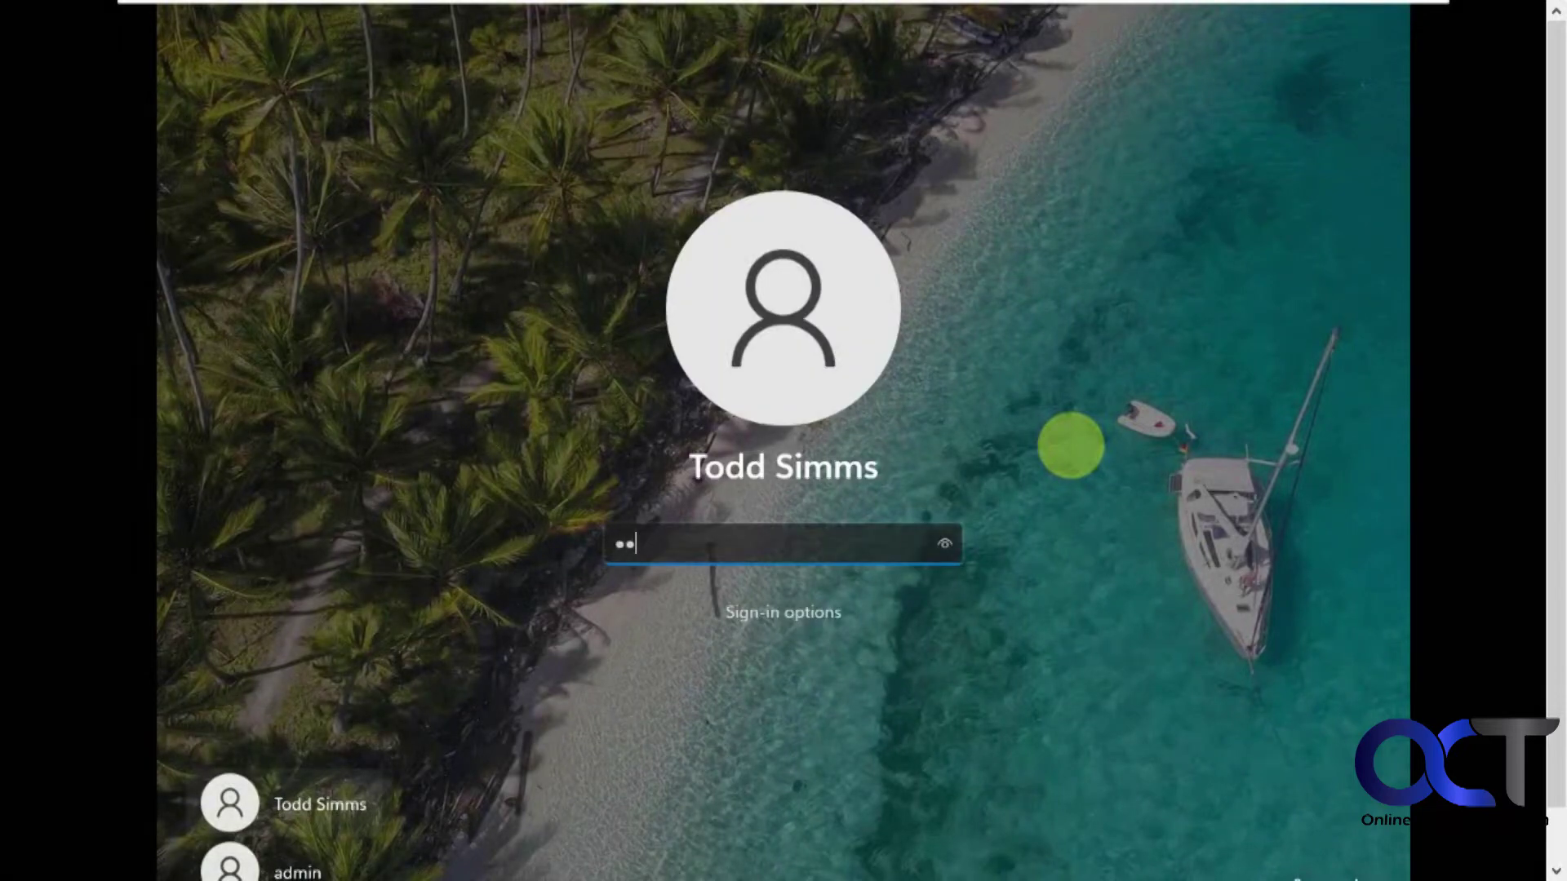
text(••)
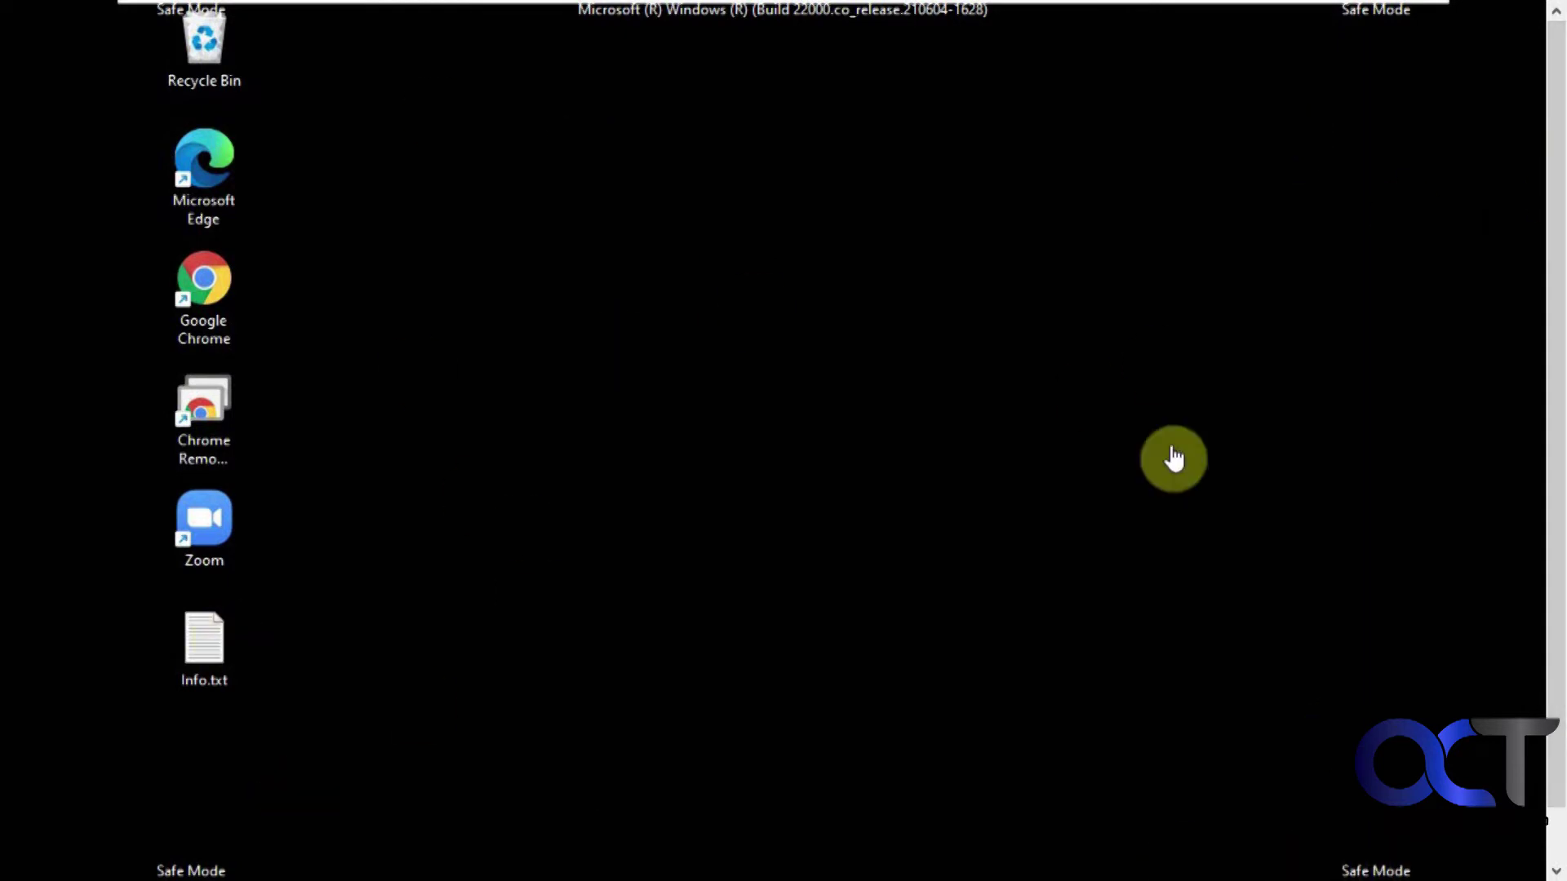
drag(1551, 199, 1560, 378)
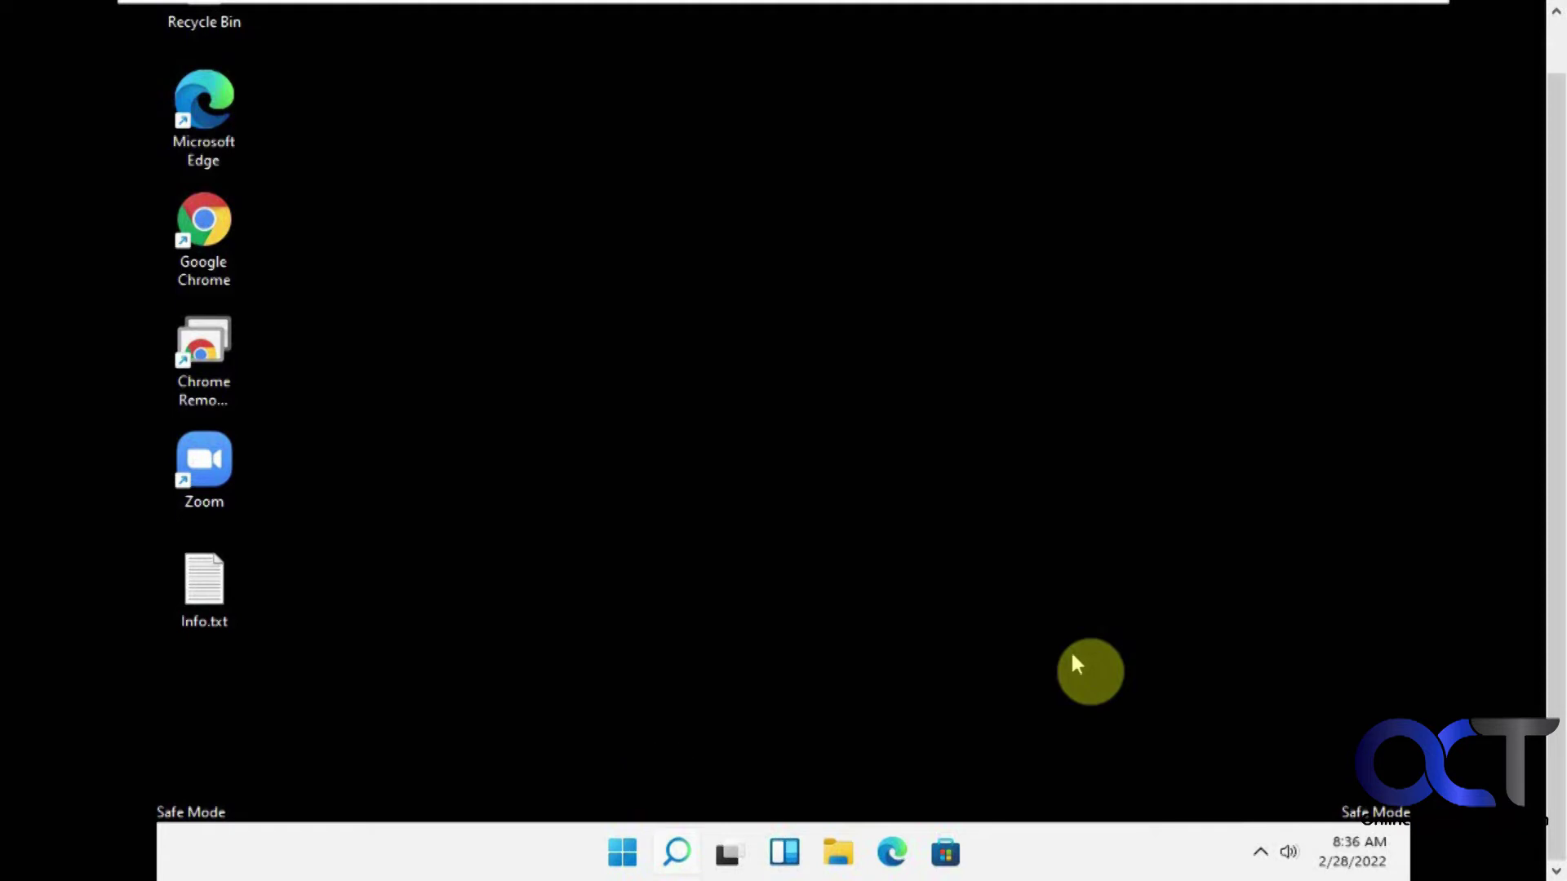
Launch Settings in Safe Mode and move from Troubleshoot back to System > Recovery.
click(623, 854)
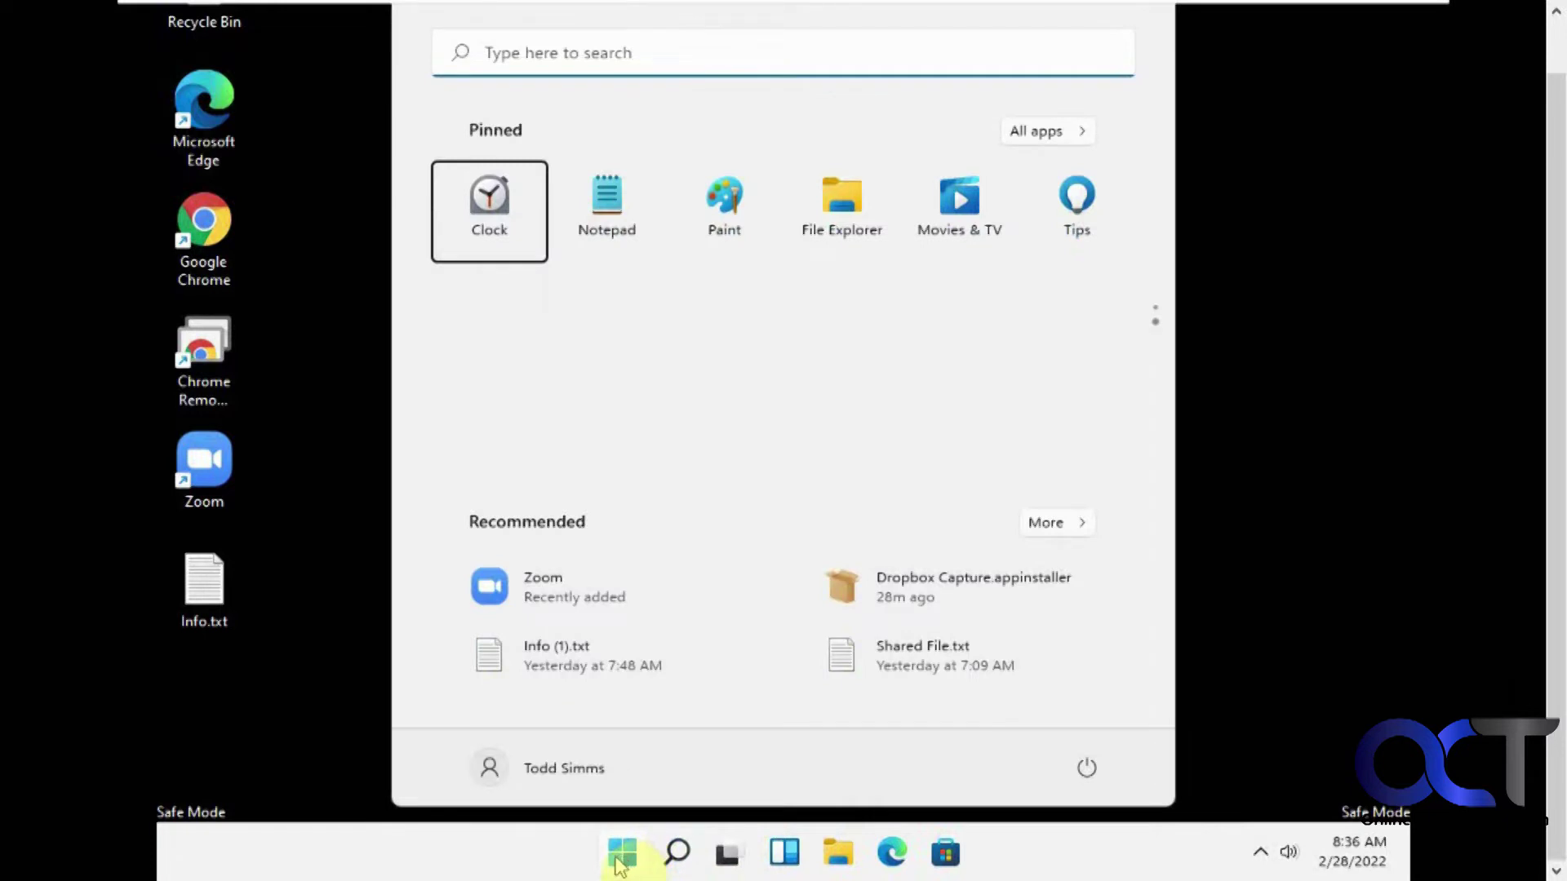
scroll(1175, 305, down, 1)
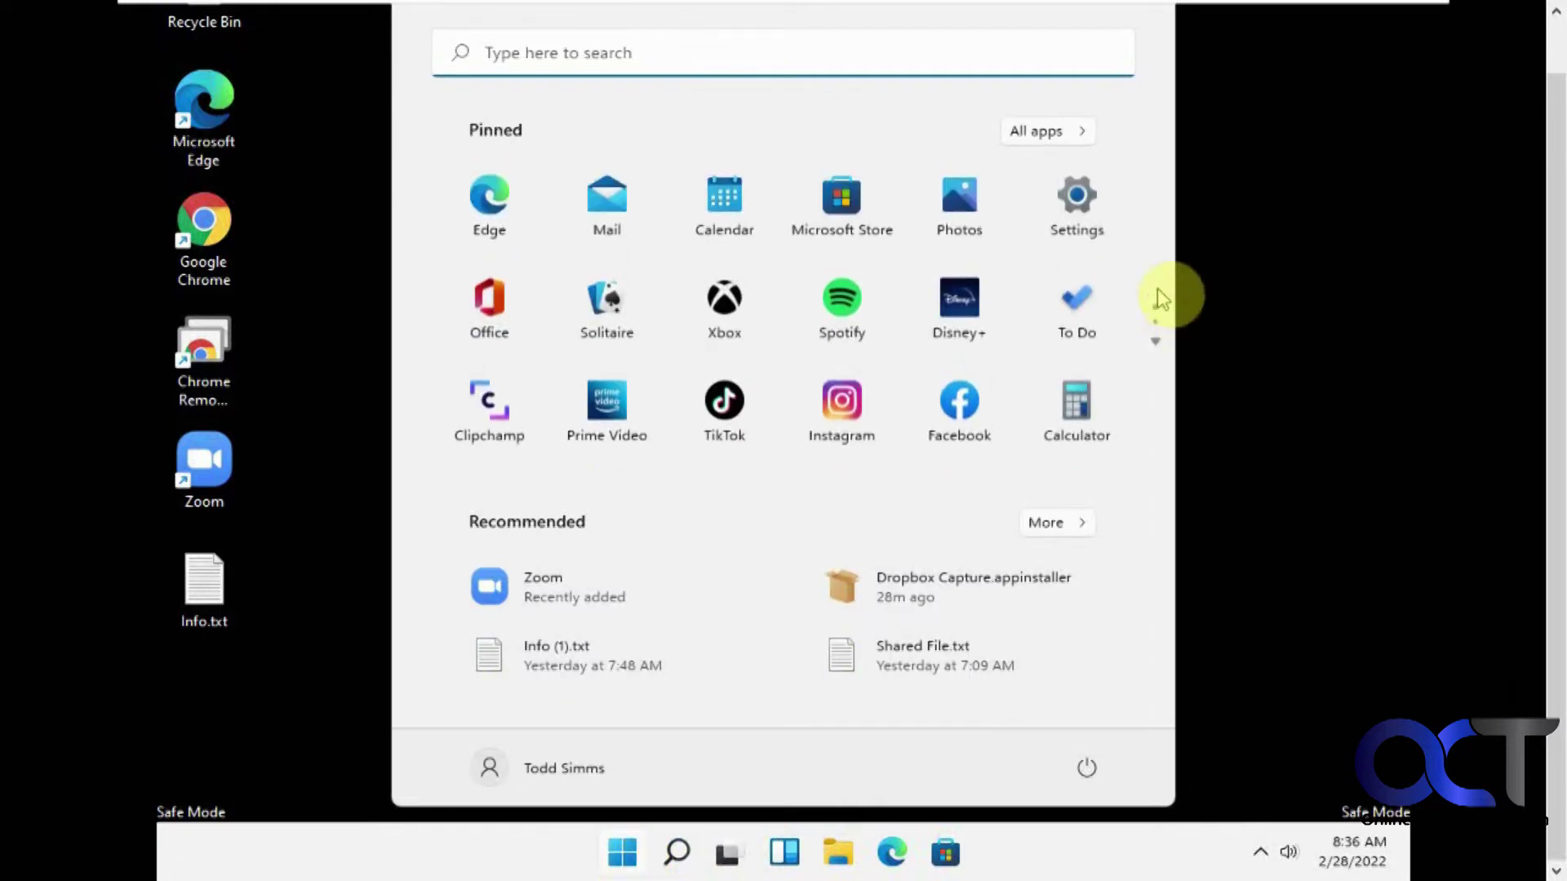
click(1090, 218)
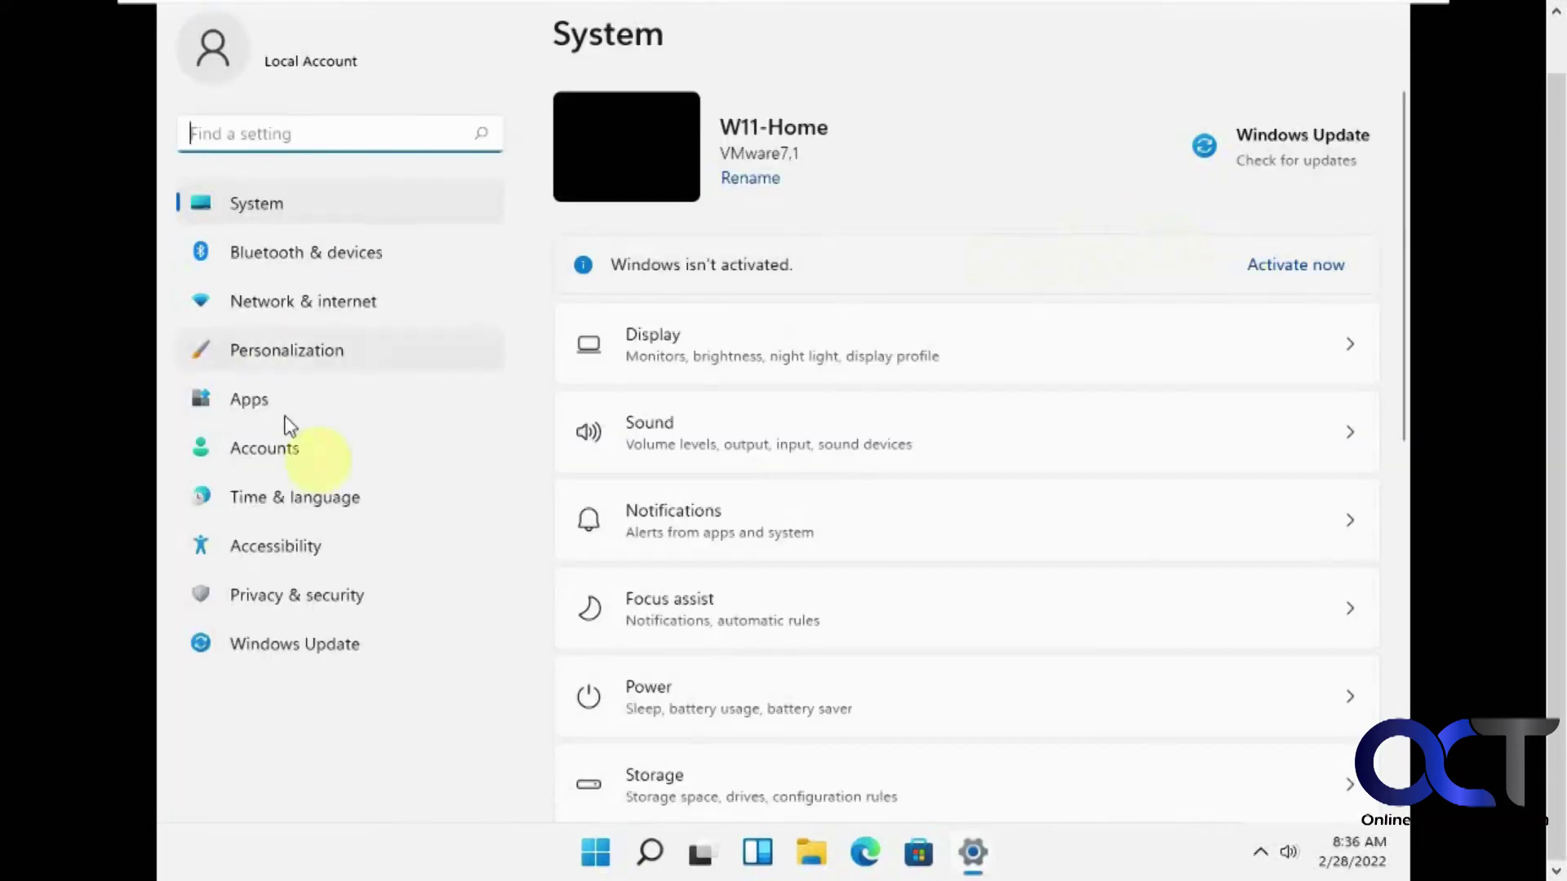
scroll(913, 556, down, 3)
scroll(909, 551, down, 2)
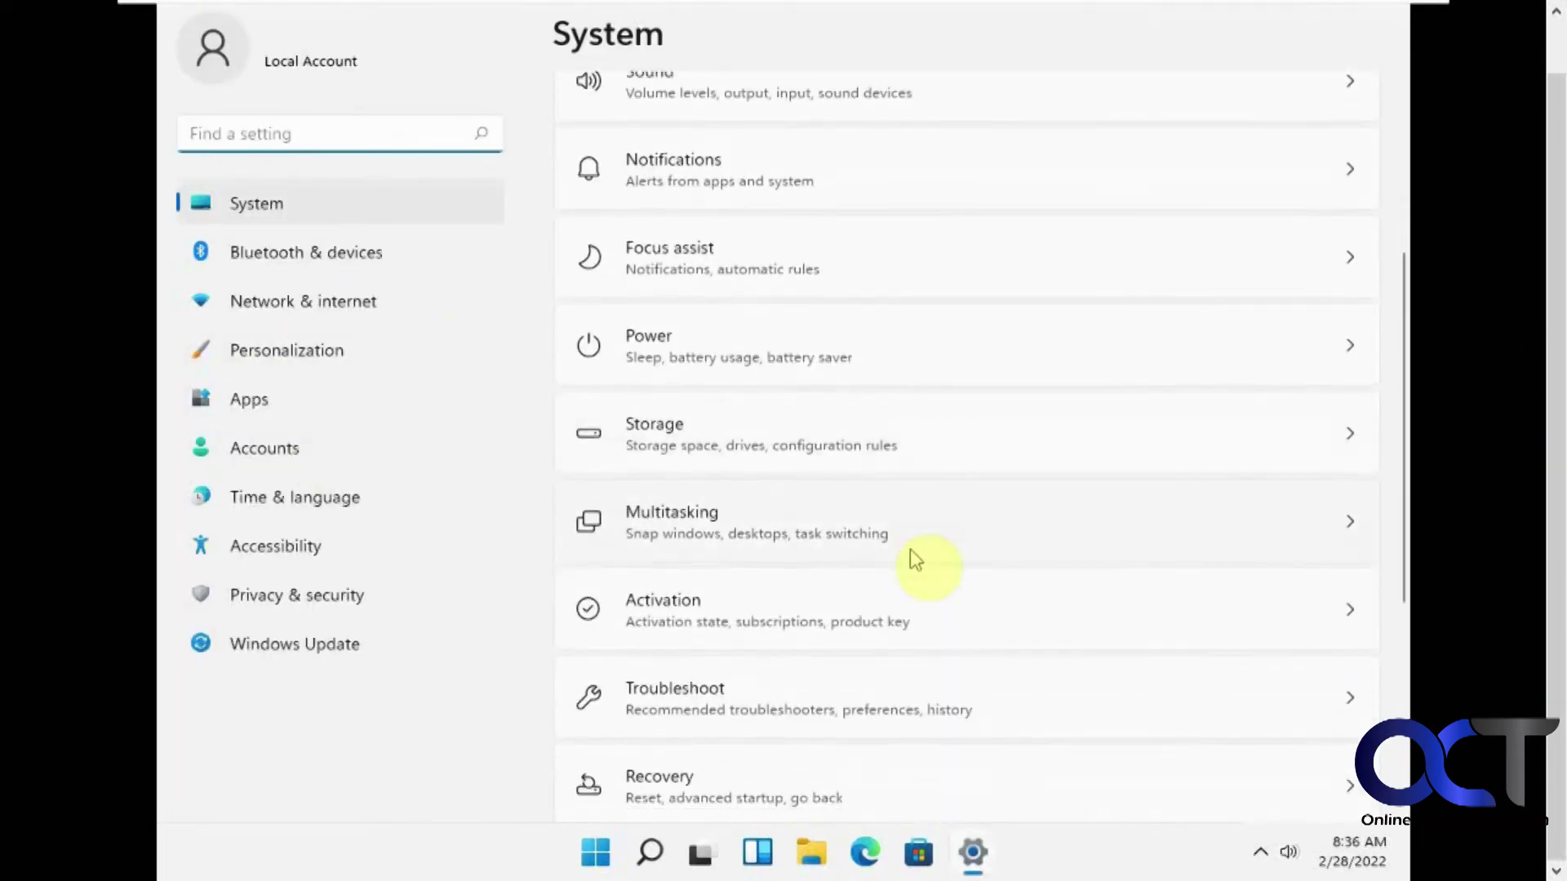
click(863, 617)
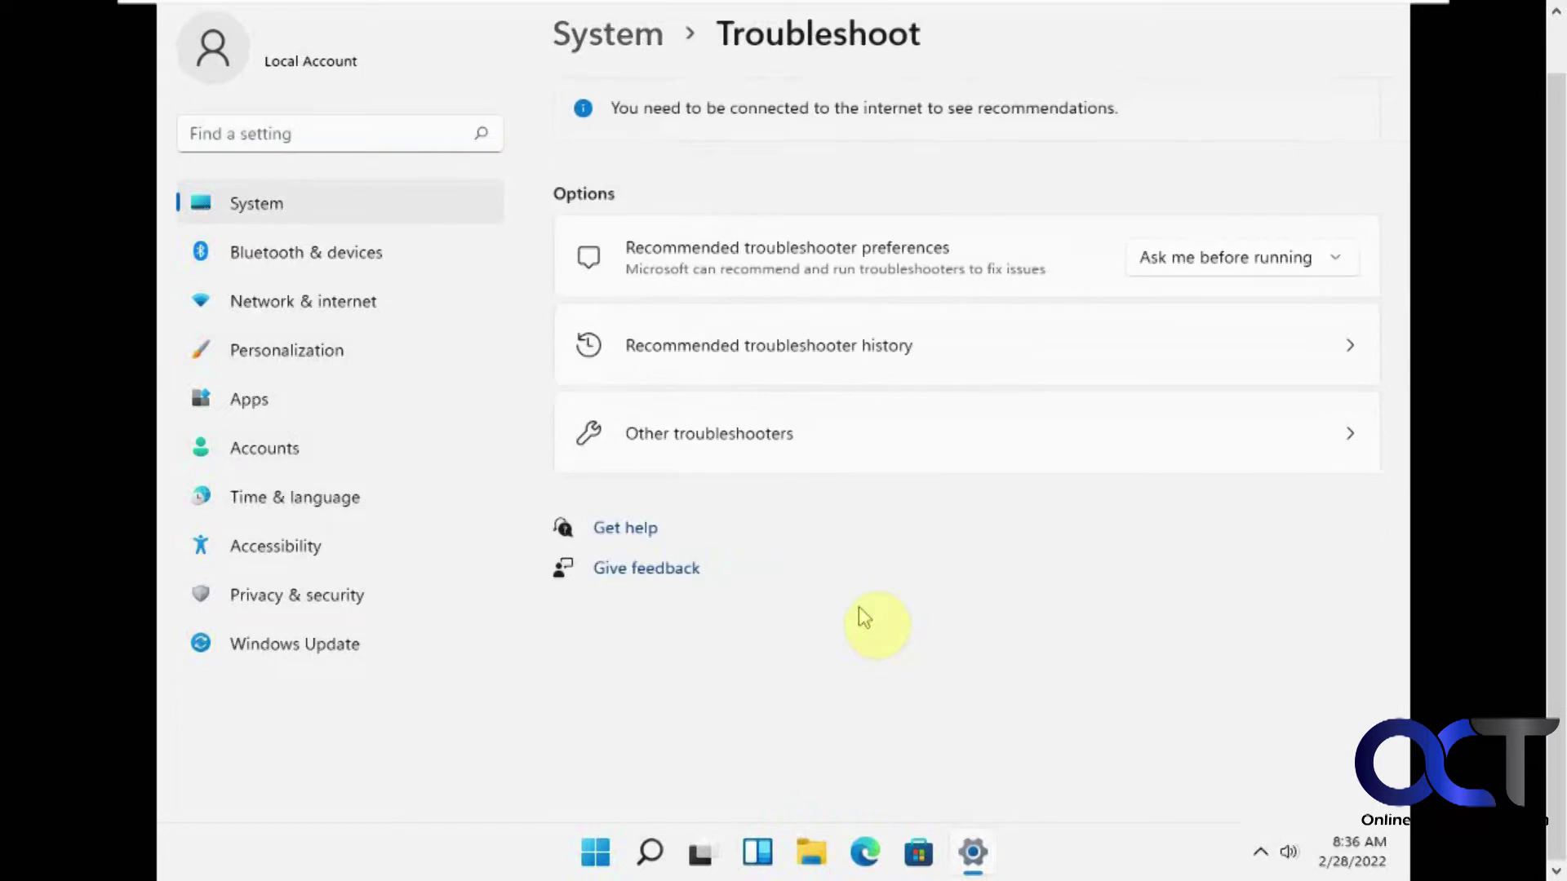
click(610, 37)
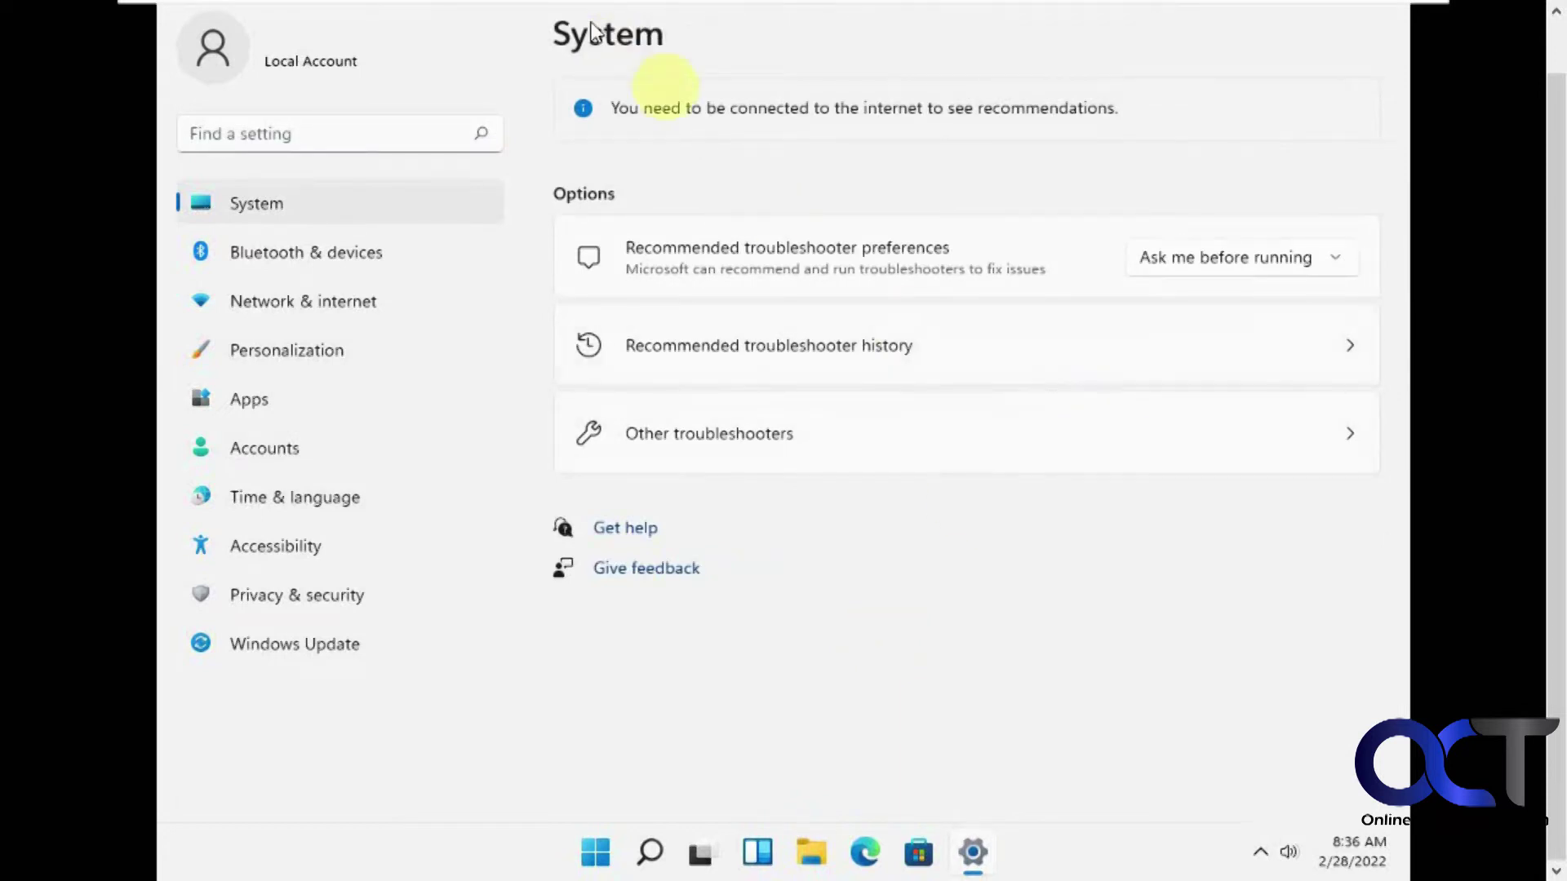
scroll(751, 690, down, 5)
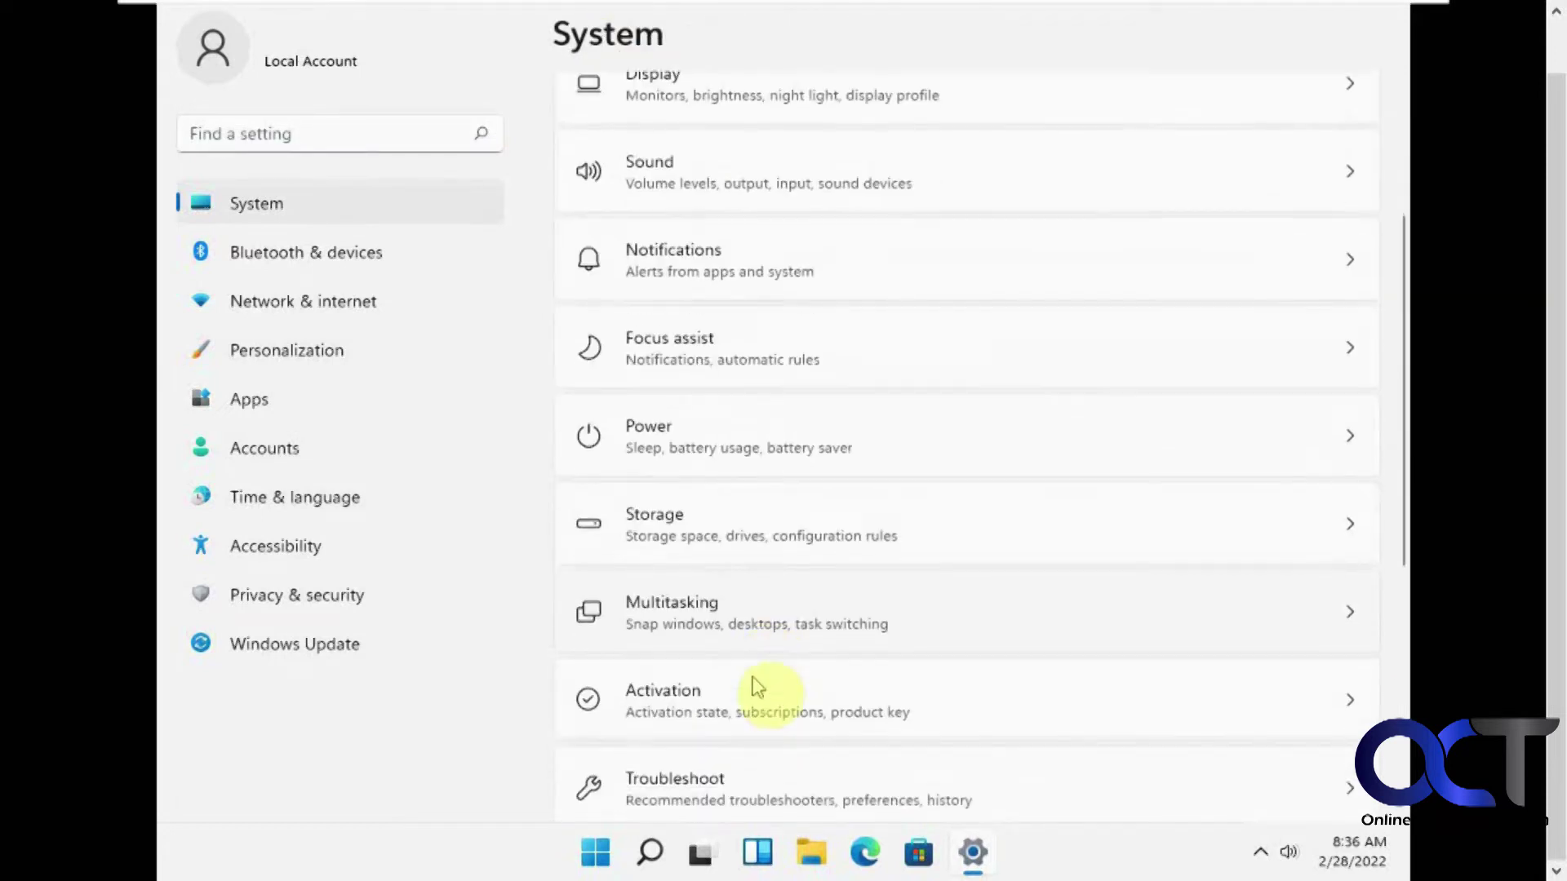
click(755, 686)
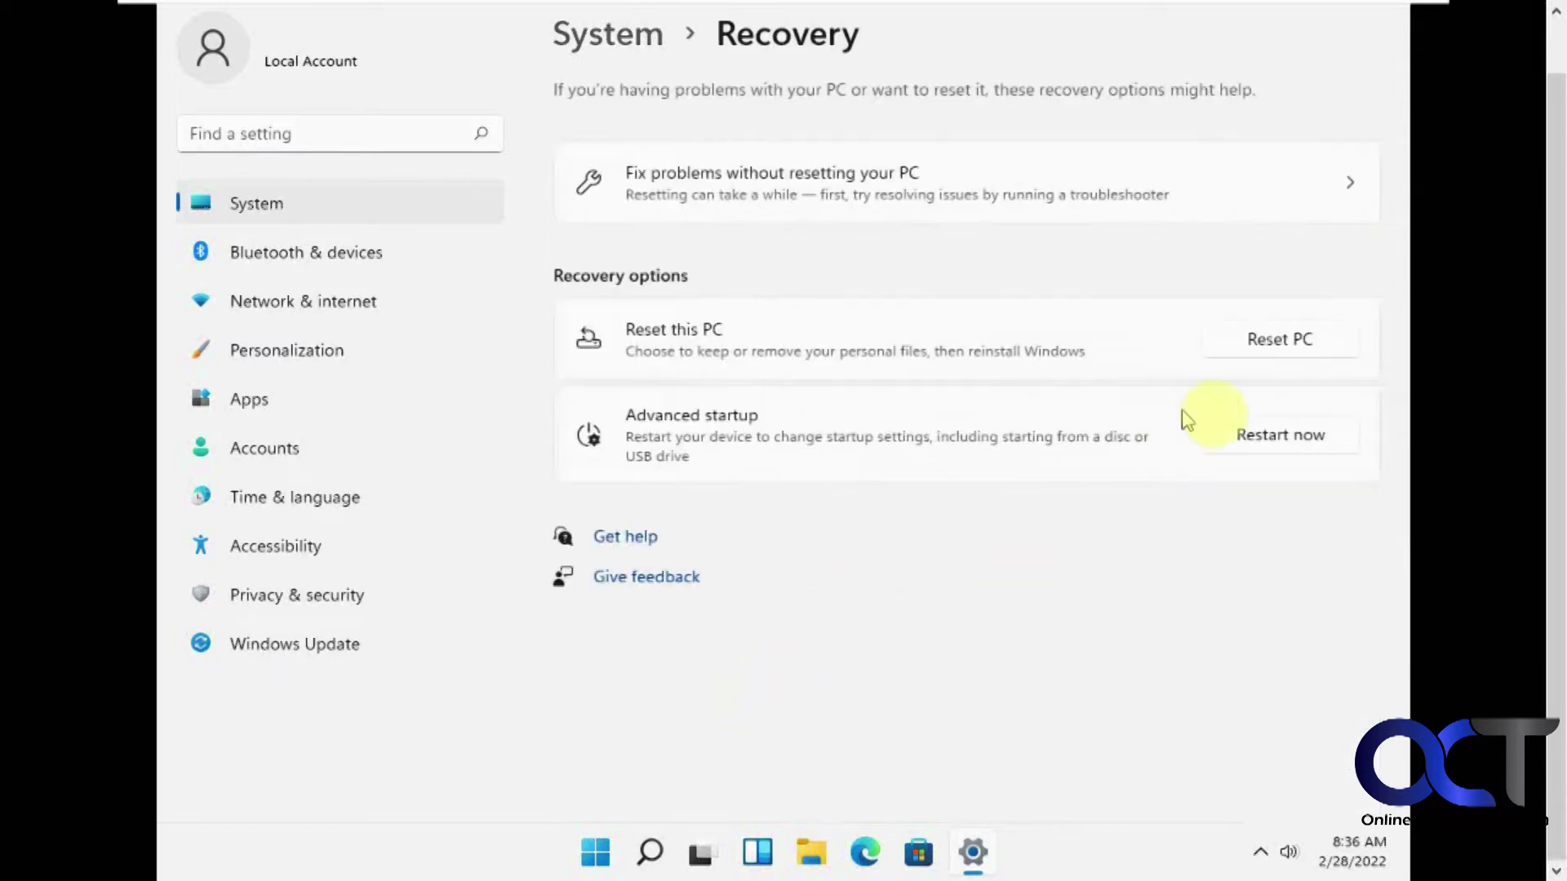
Restart into advanced startup and reach Troubleshoot > Advanced options.
click(1271, 439)
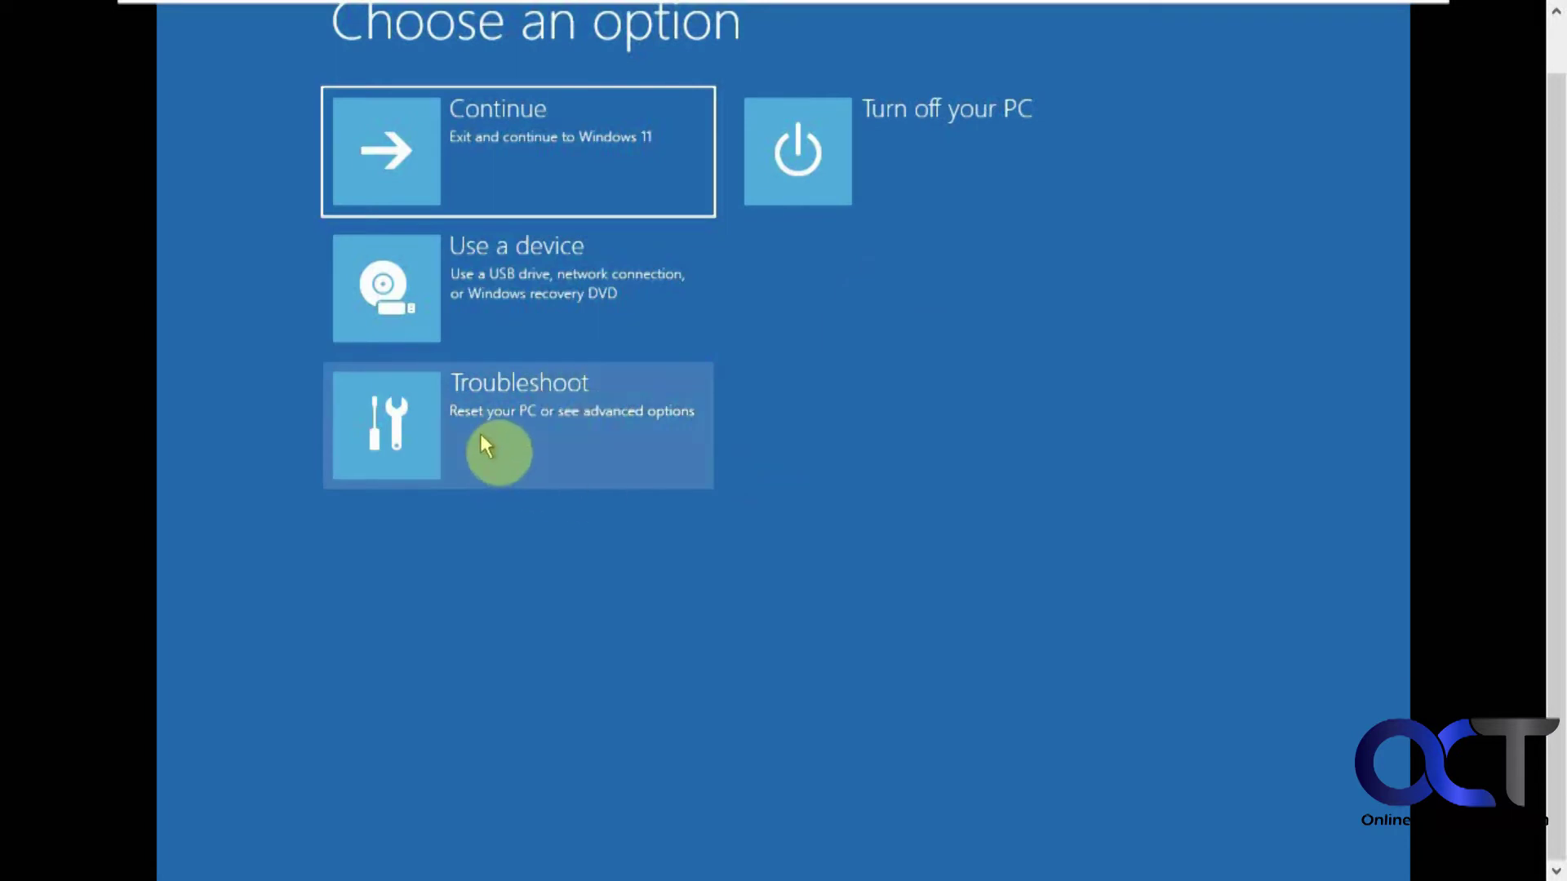
click(480, 433)
click(486, 325)
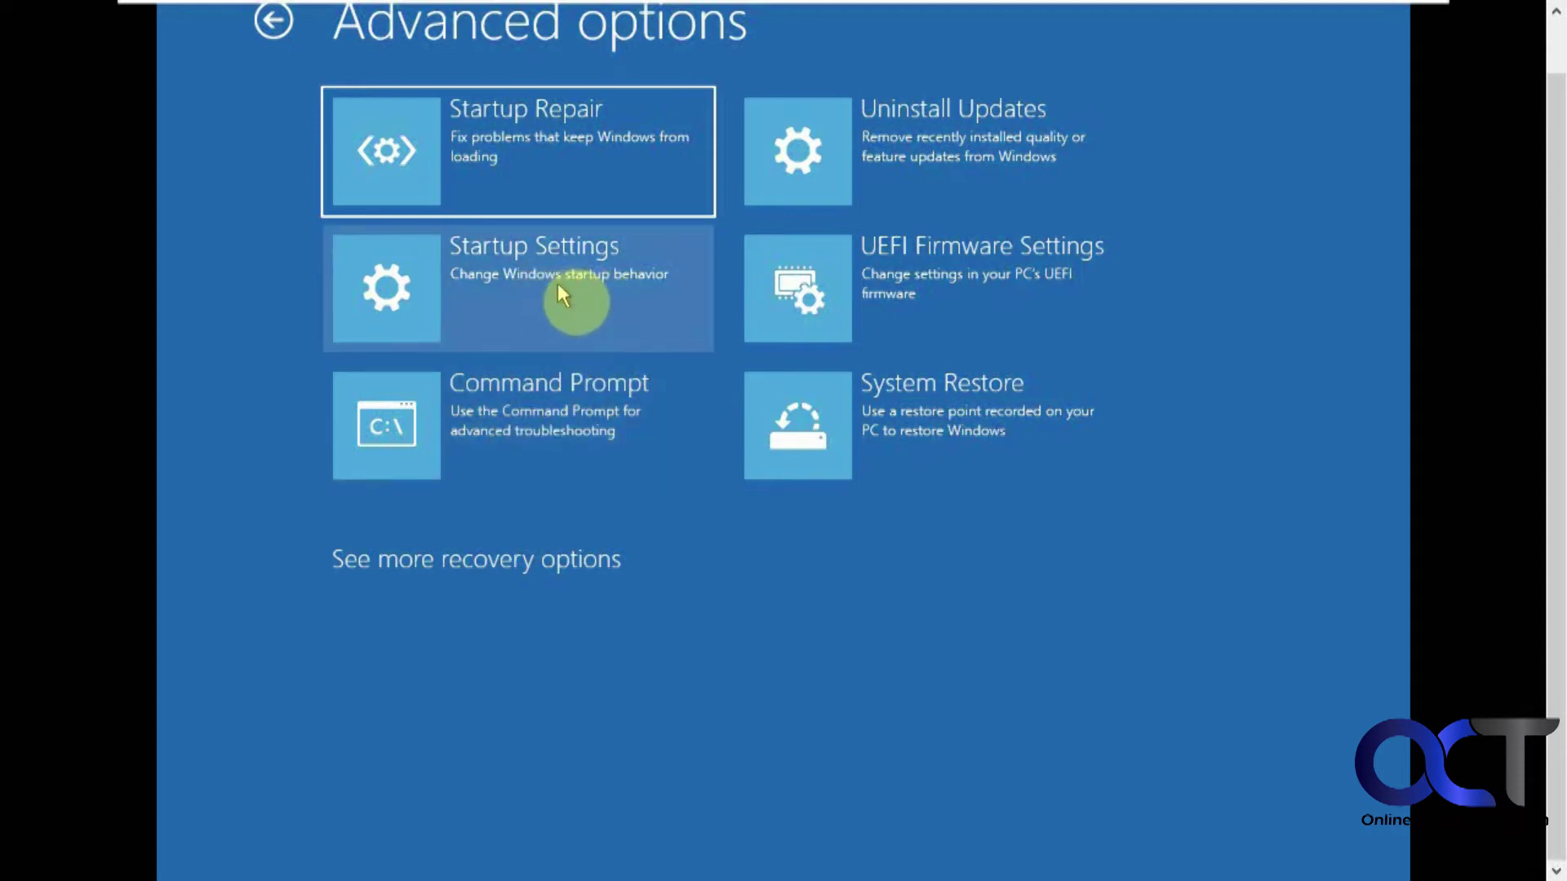
Check the Uninstall Updates choices, return to Advanced options, and open System Restore.
click(988, 157)
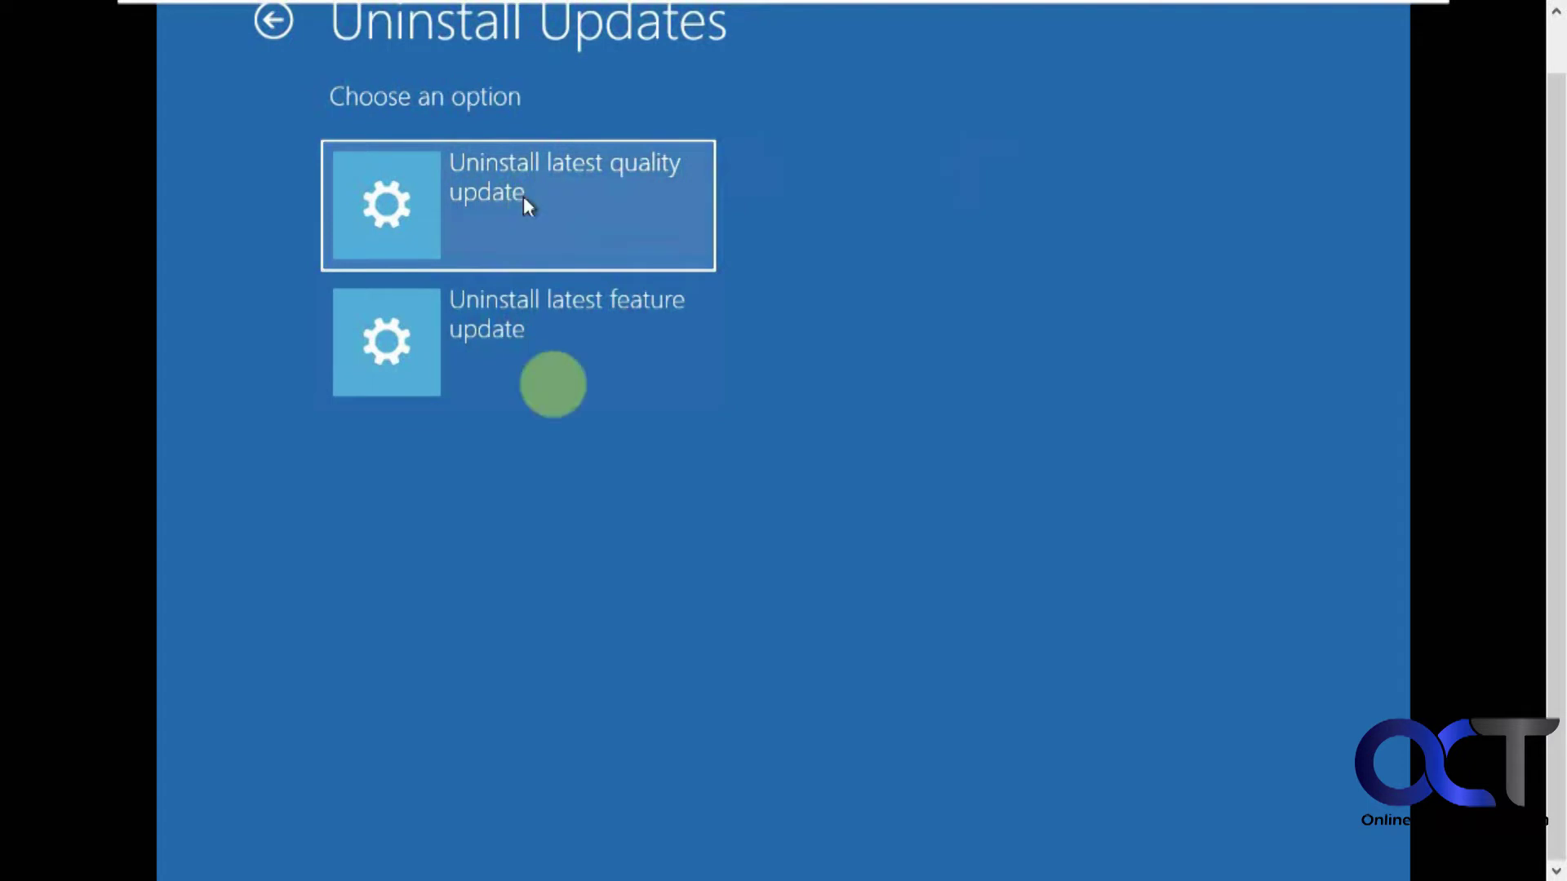
click(272, 22)
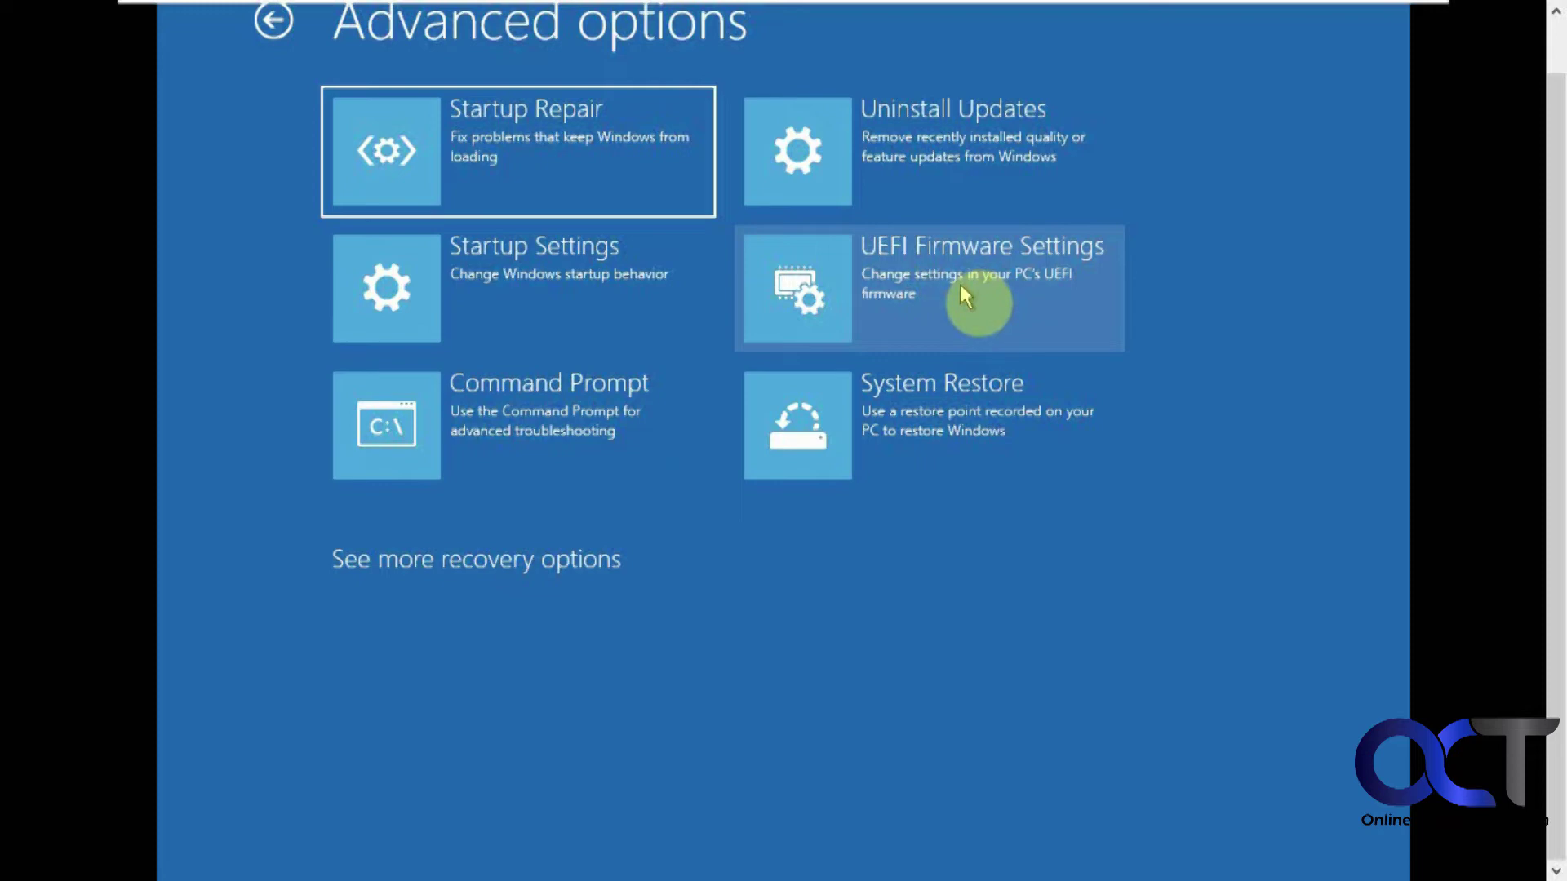
click(935, 423)
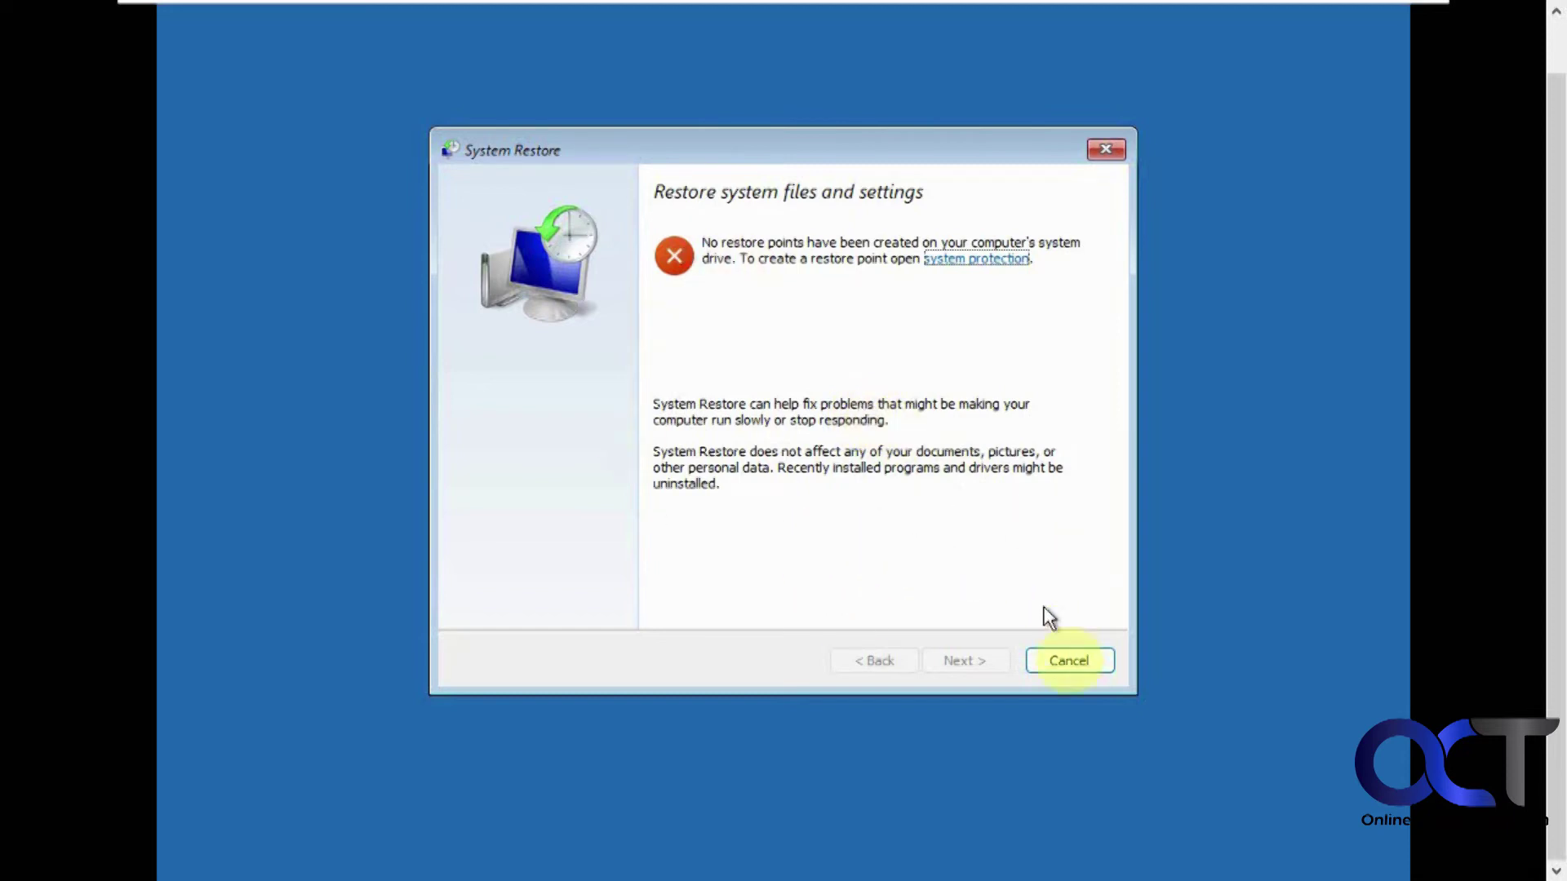
Cancel System Restore after it reports that no restore points exist.
click(1070, 660)
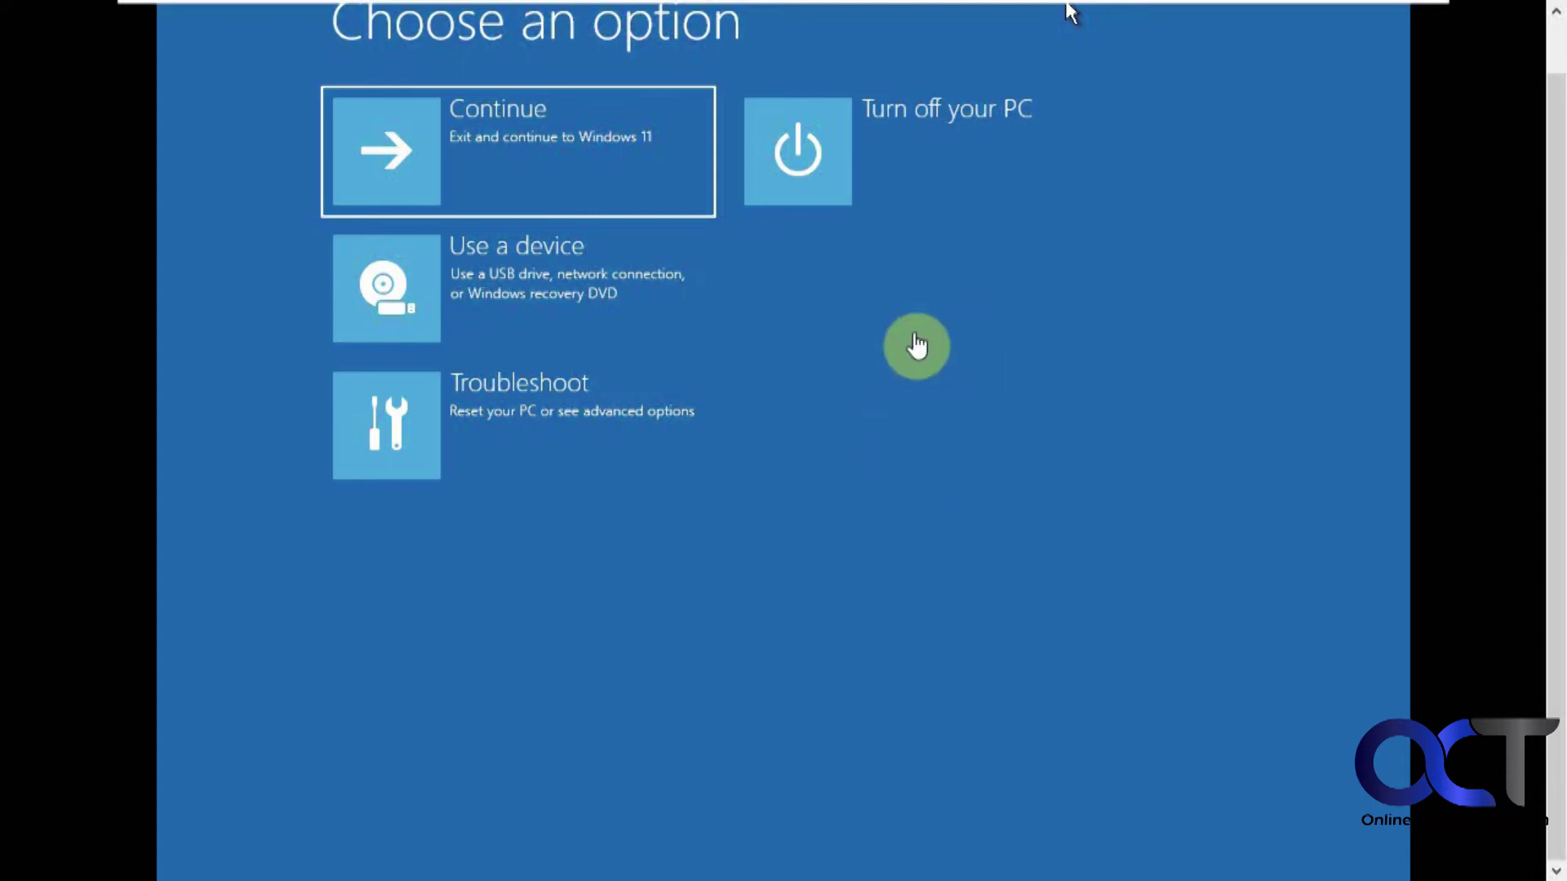
Shut down, boot the Windows installation media into Repair your computer, then continue to Windows 11.
click(813, 163)
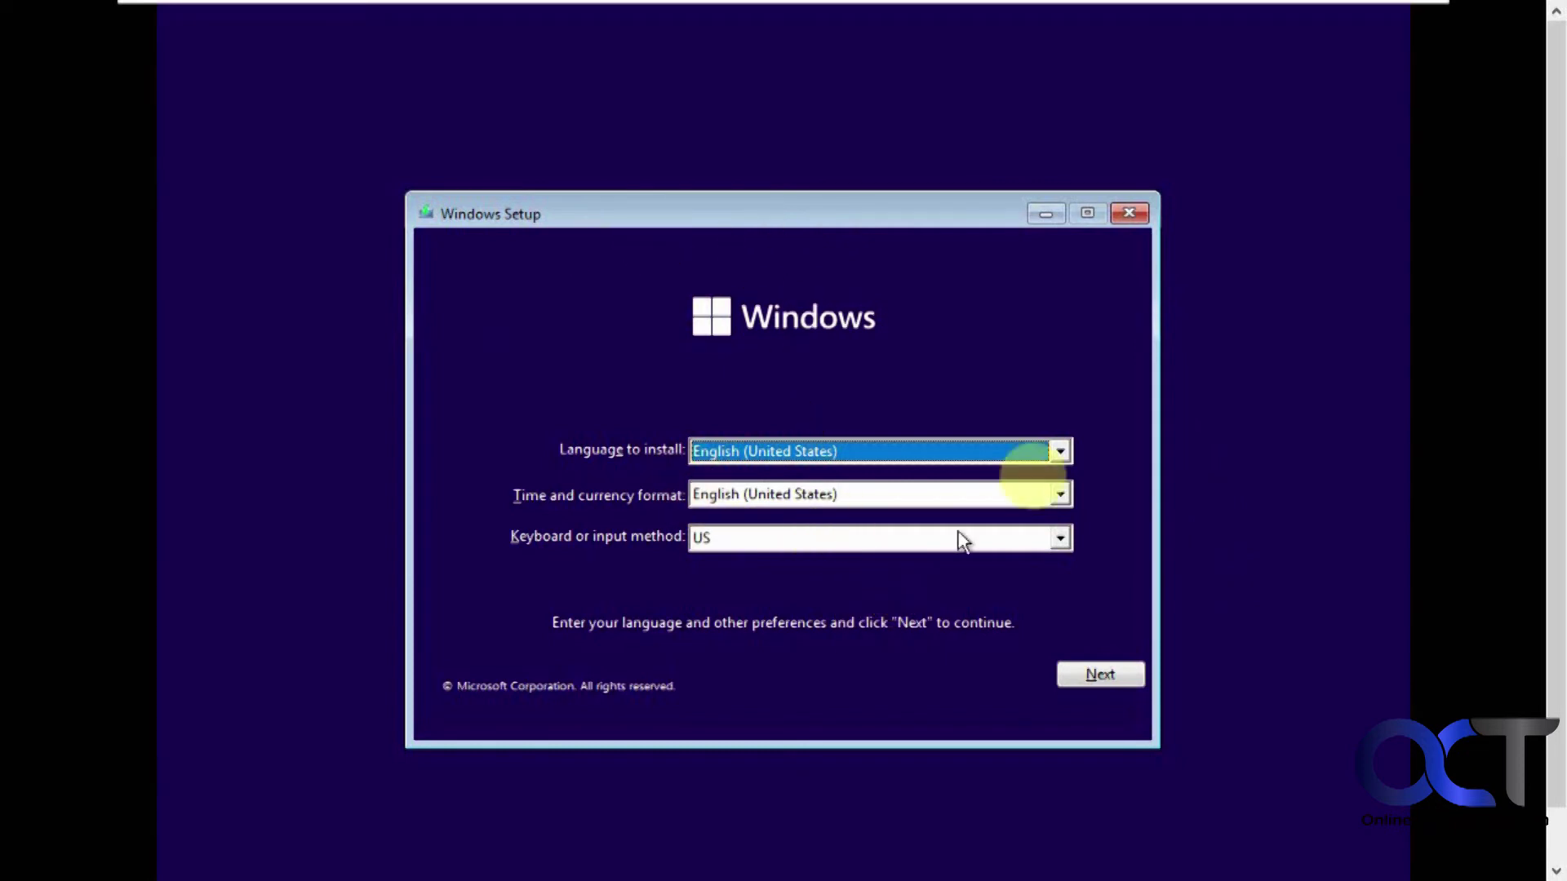
click(1086, 675)
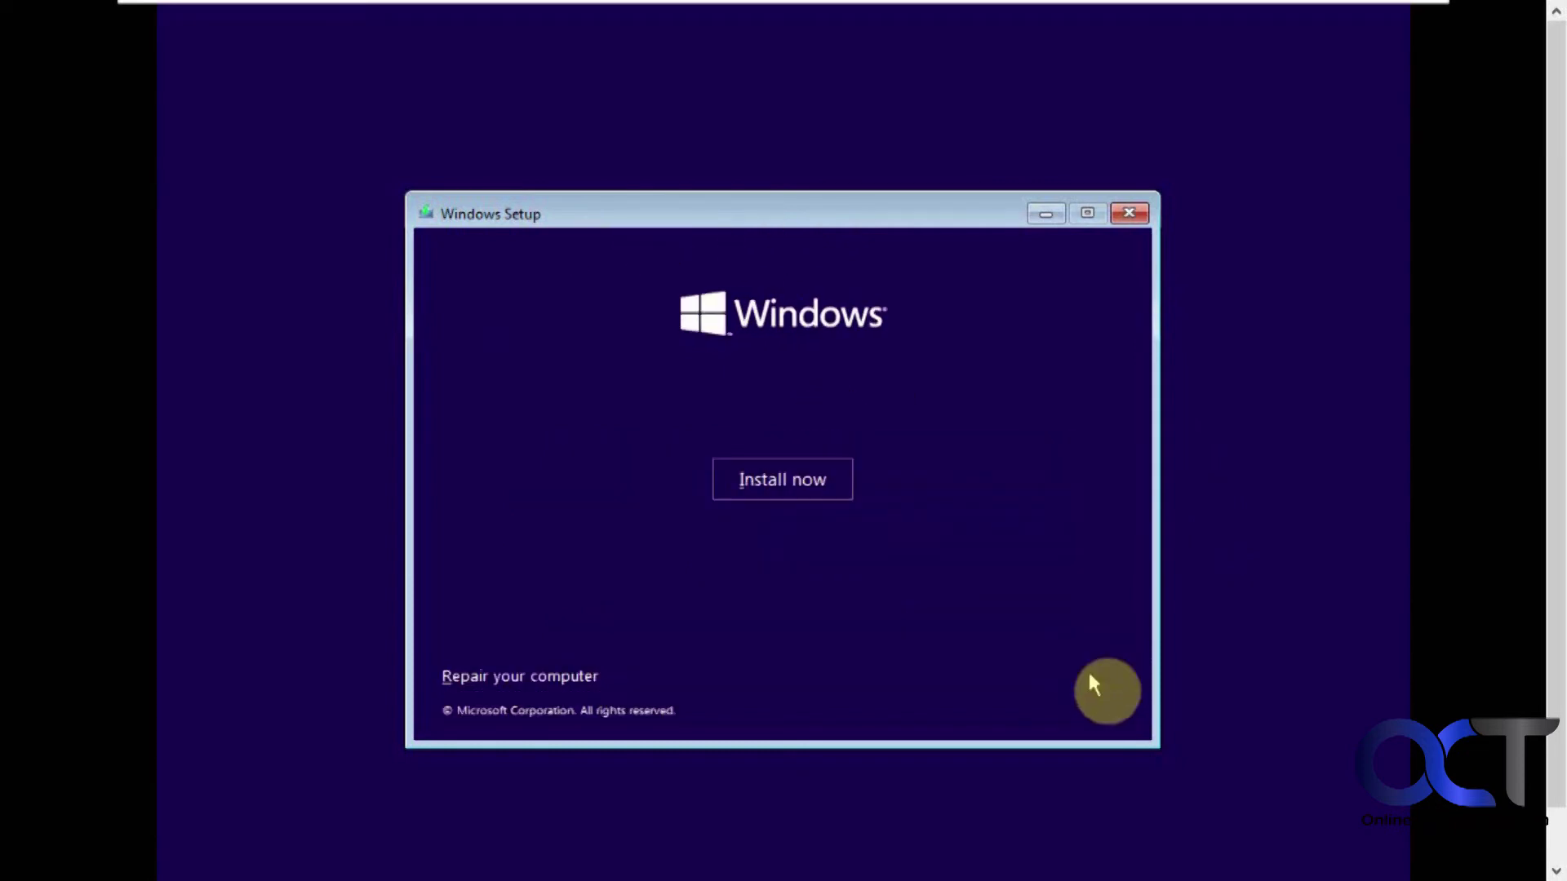
click(538, 678)
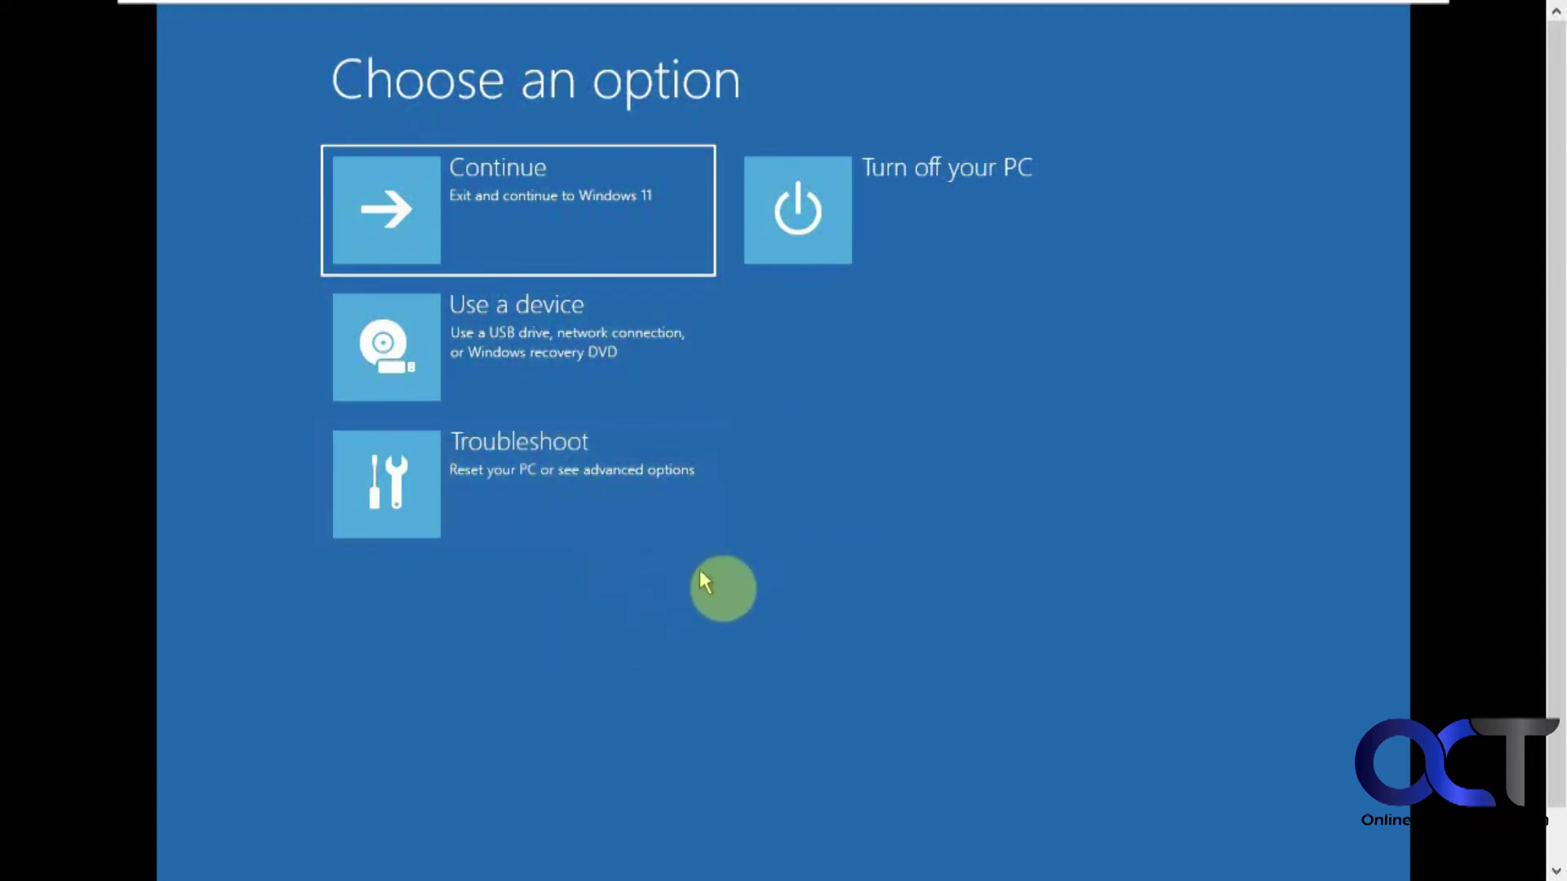
click(590, 209)
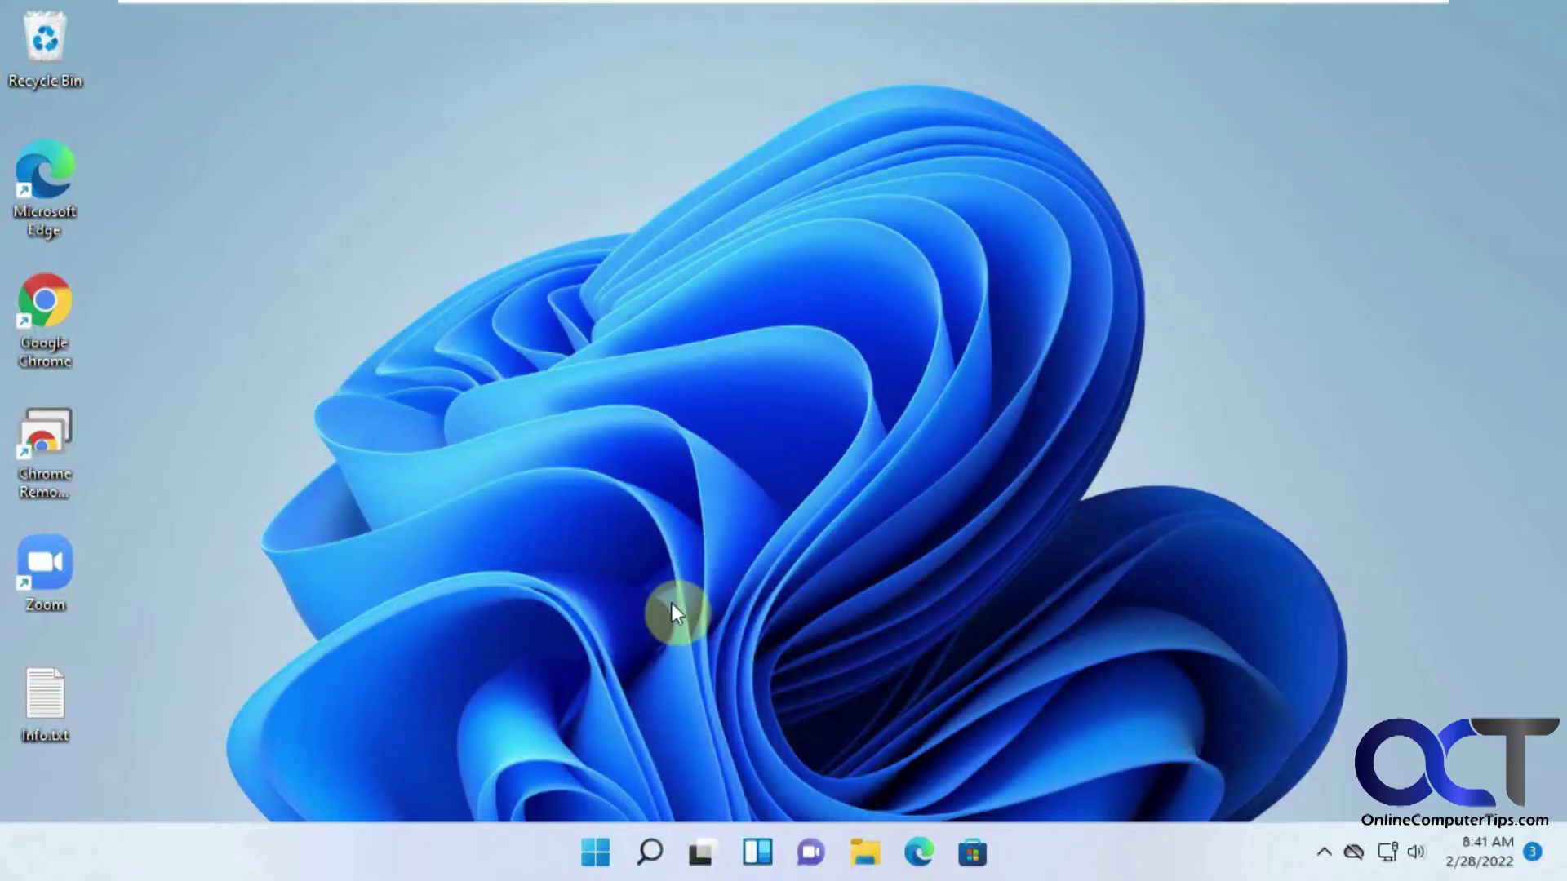
Search Start for 'system re' and open the Create a restore point result.
click(593, 857)
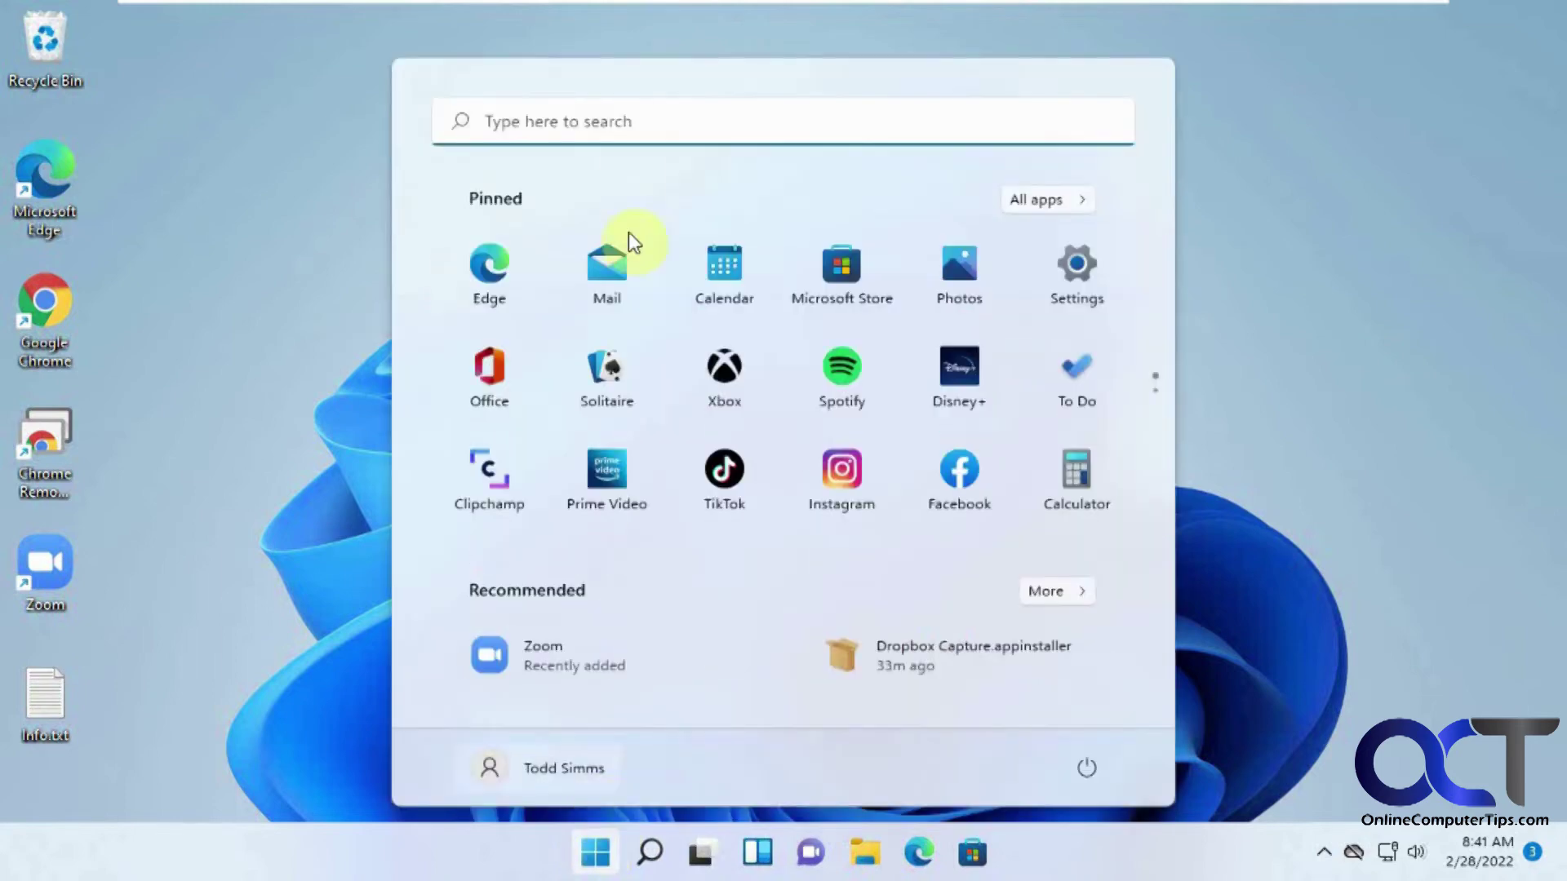
click(638, 125)
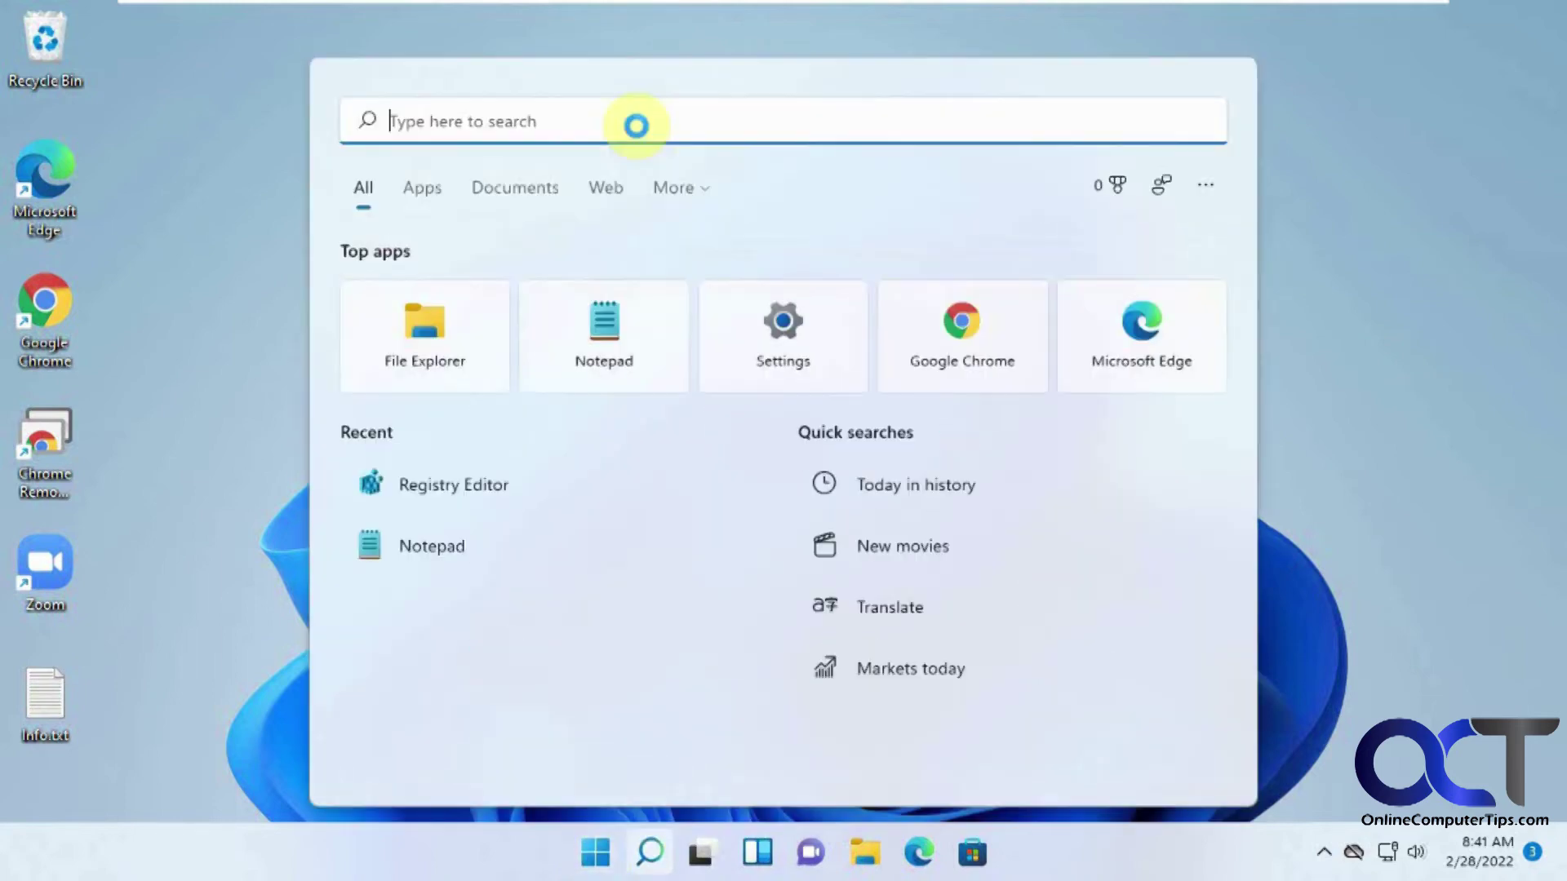
text(syste)
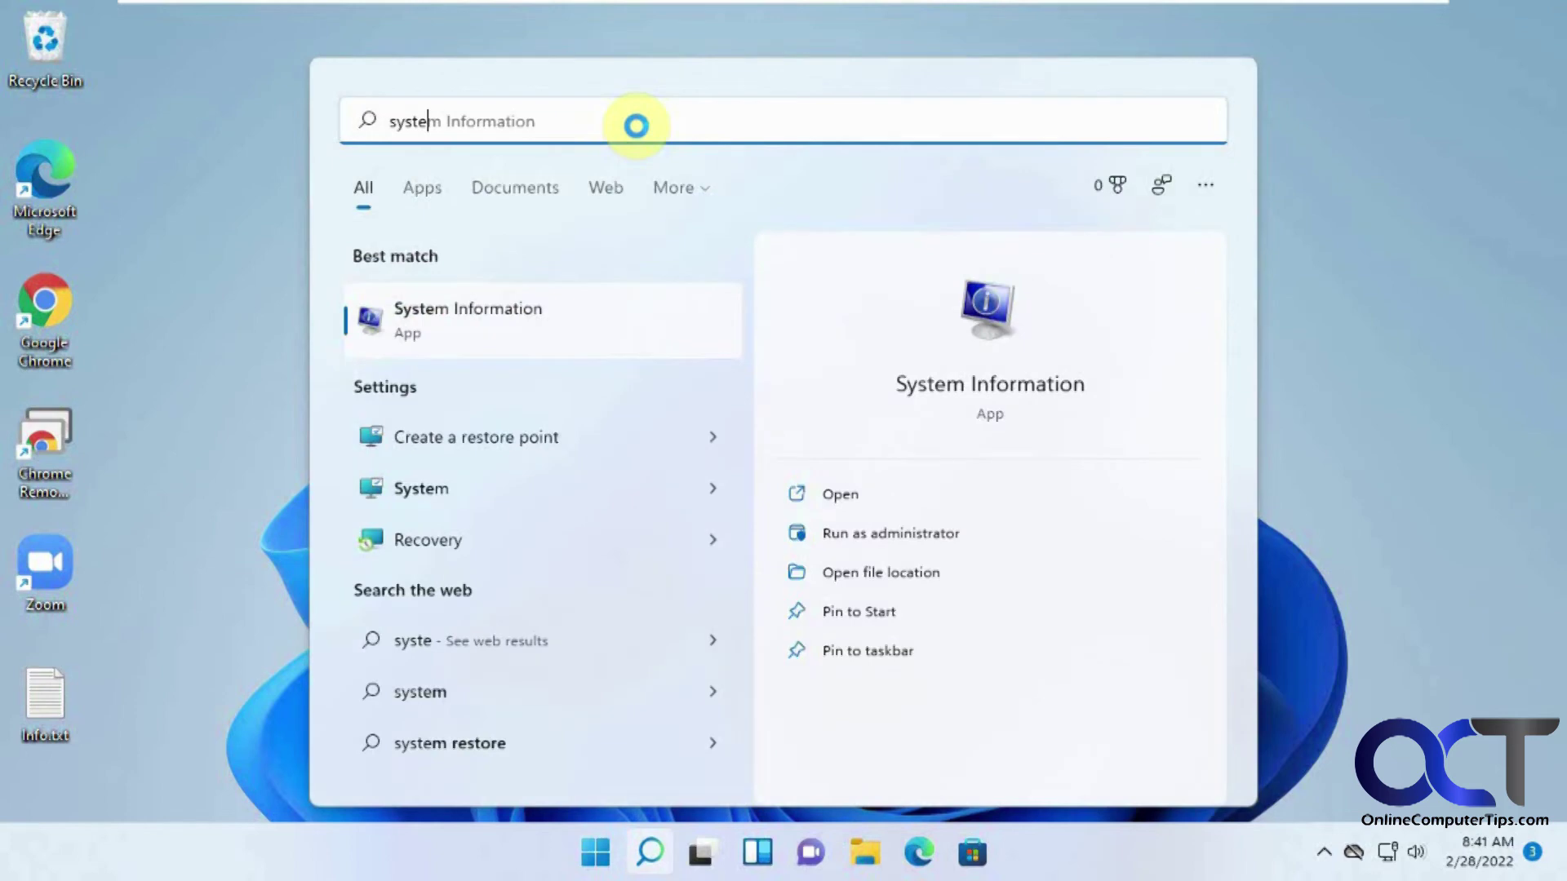
text(m re)
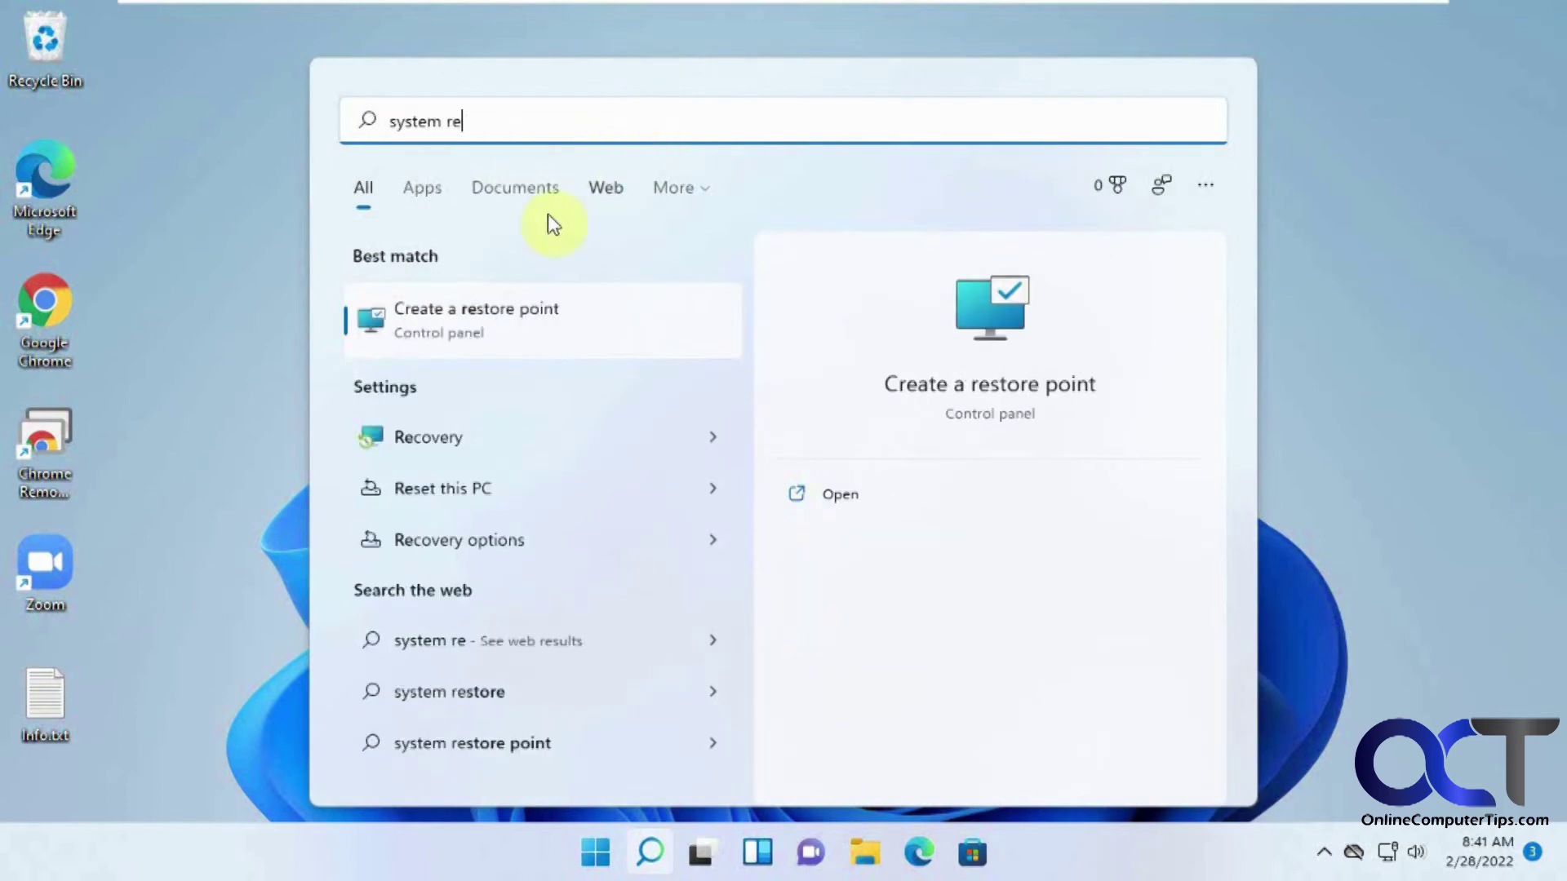
click(488, 310)
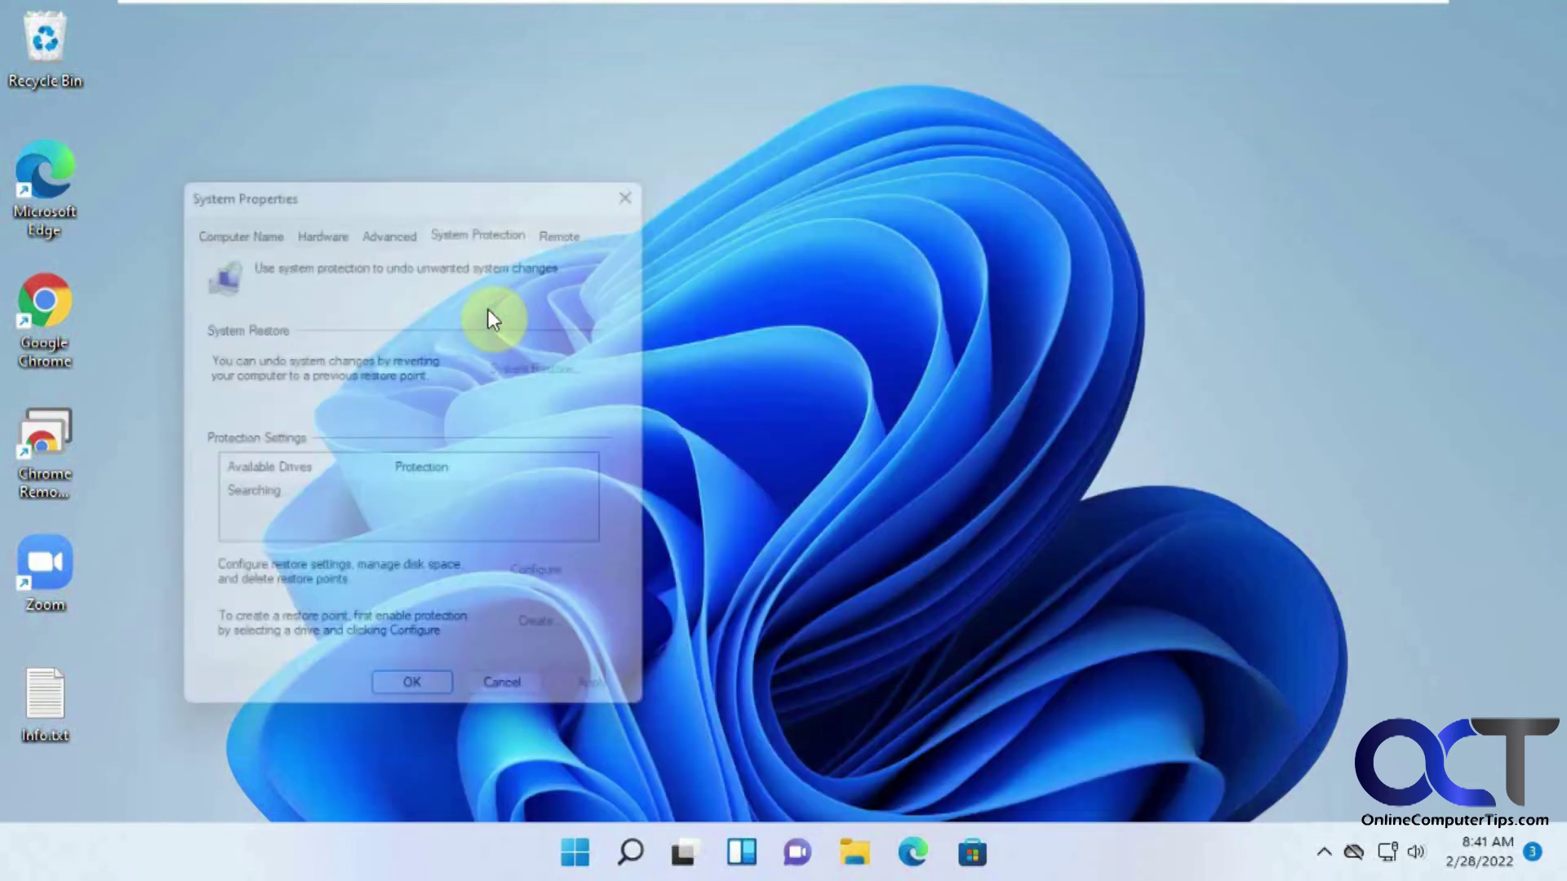
Turn on system protection for Local Disk (C:) with Max Usage set to 5% (3.47 GB).
drag(474, 176, 800, 163)
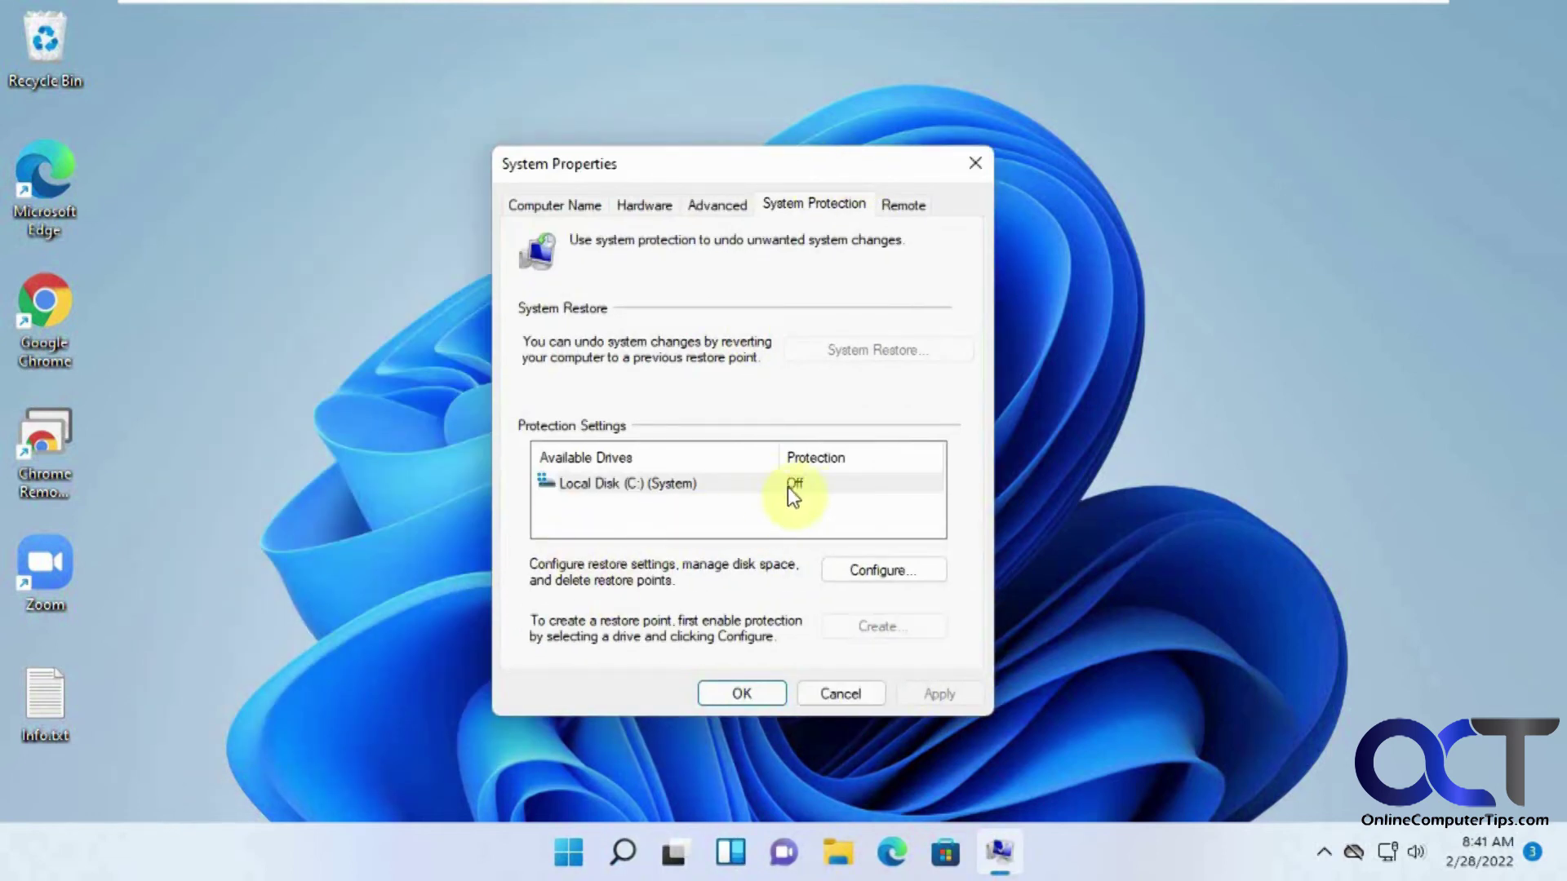
click(852, 569)
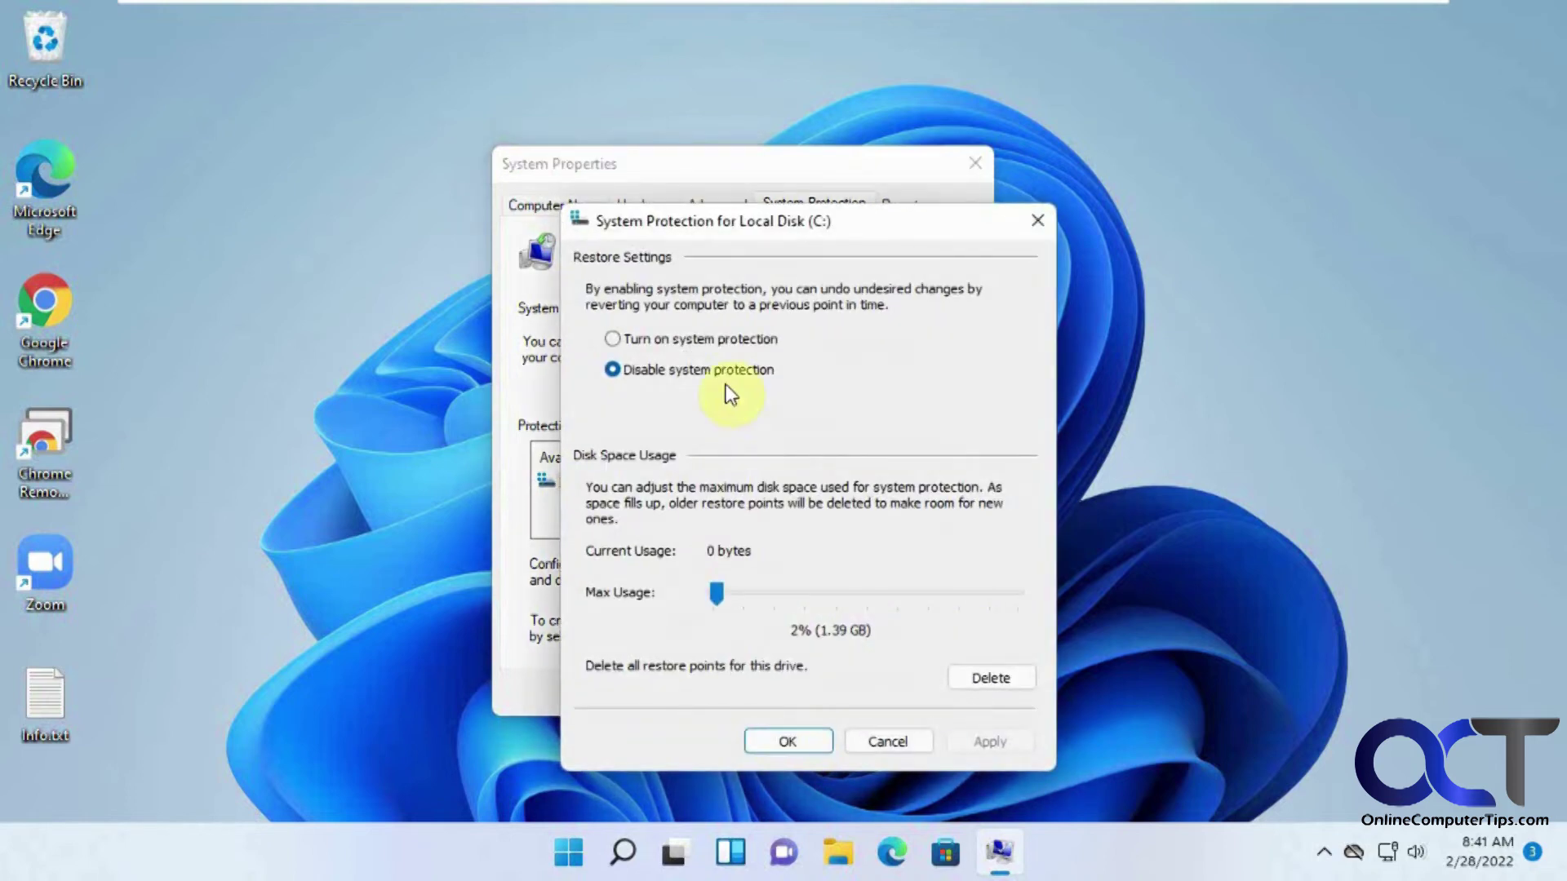
click(734, 341)
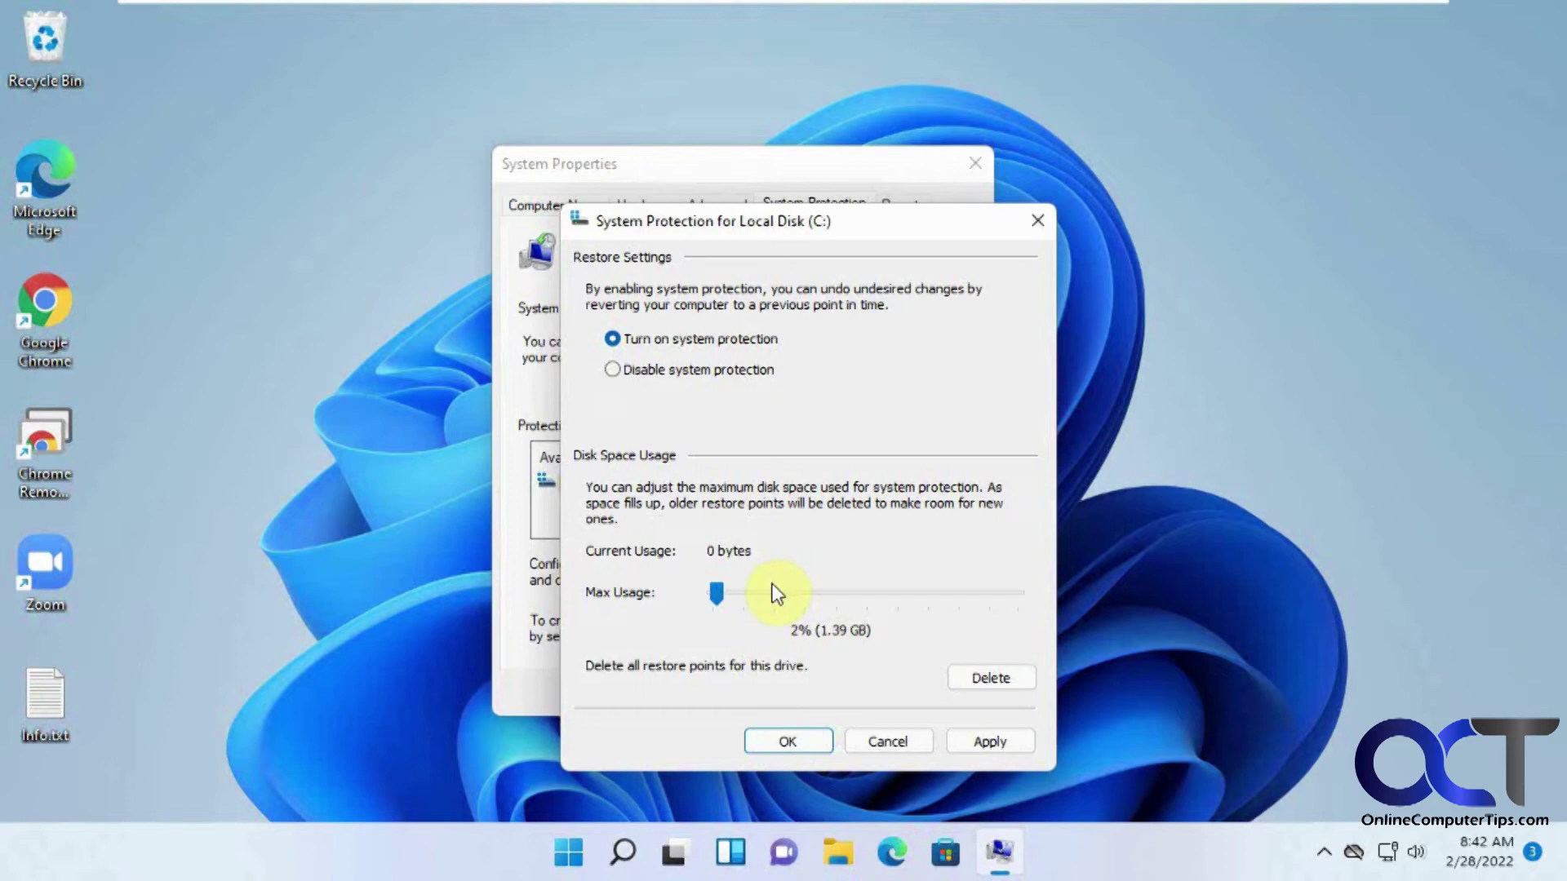
drag(717, 593, 725, 597)
click(803, 739)
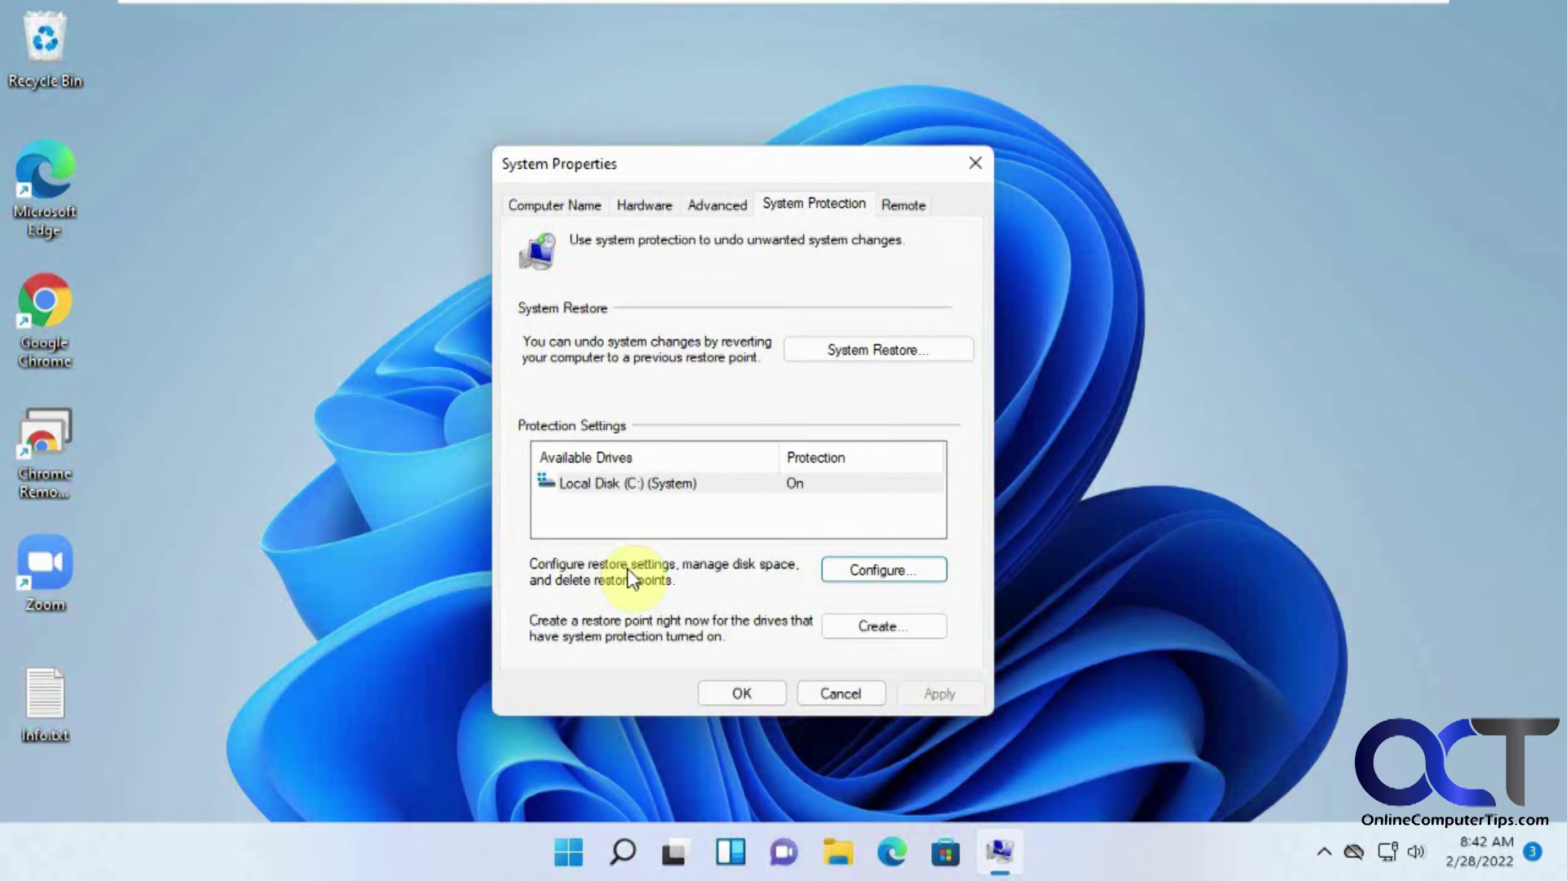
Create a restore point described 'Perfect PC', then launch the System Restore wizard.
click(855, 630)
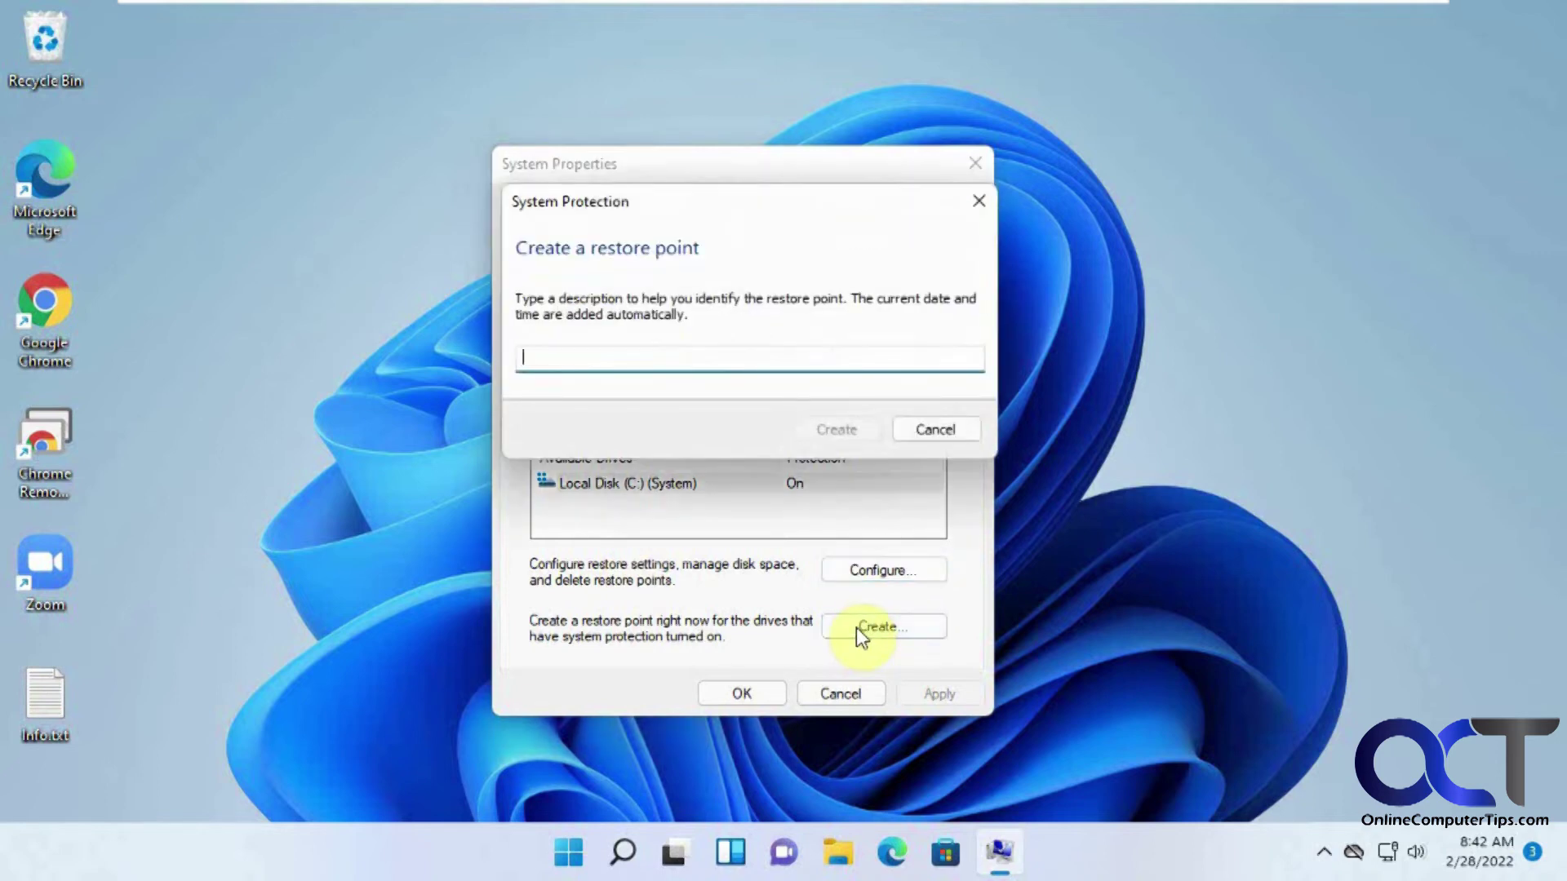
text(Perf)
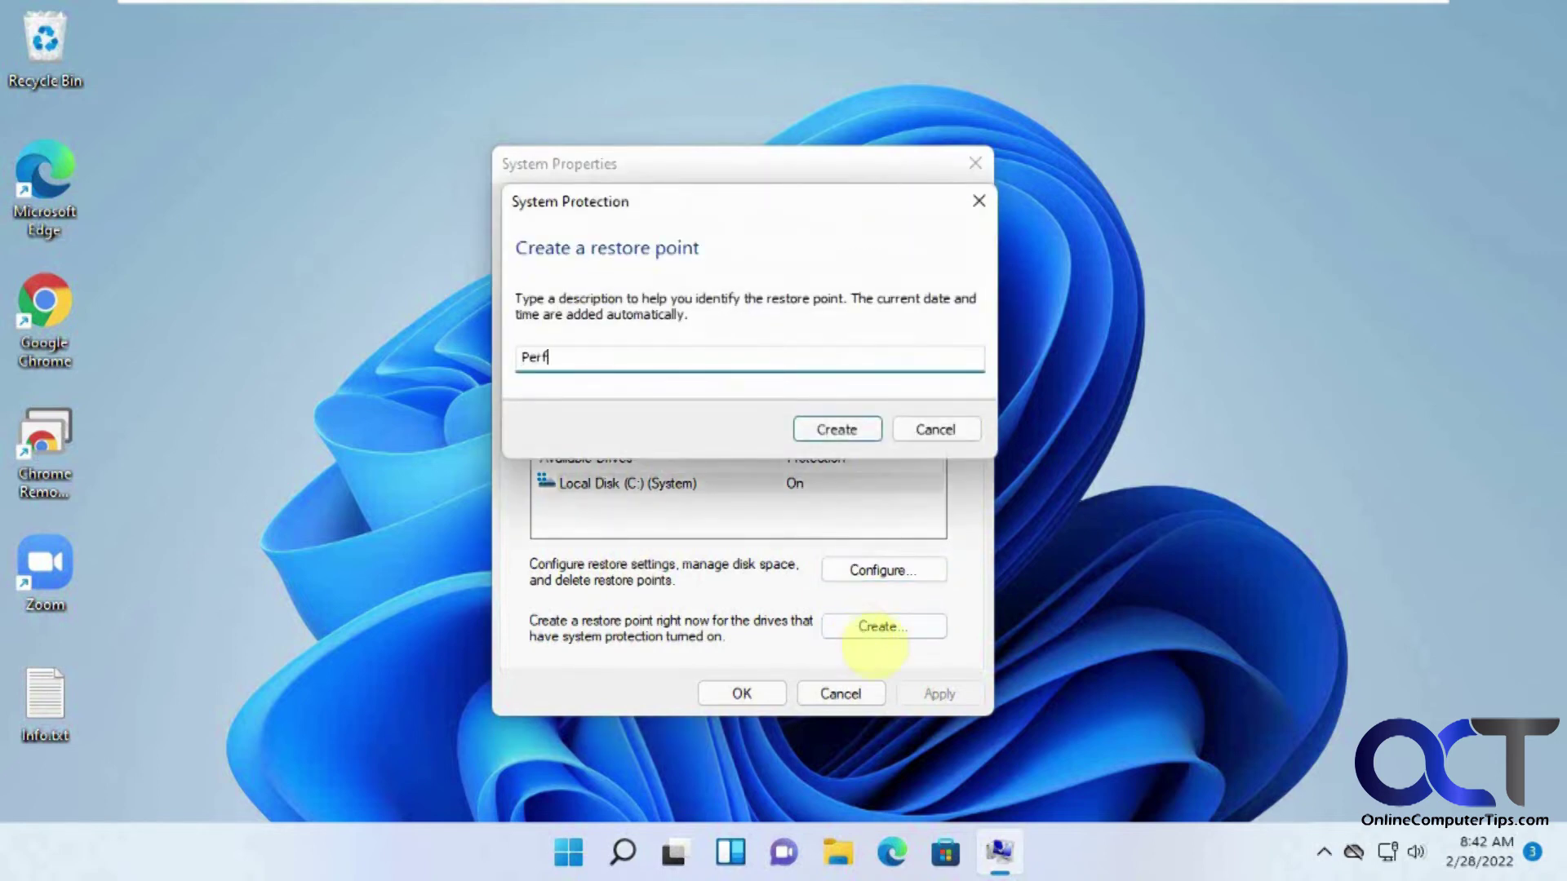
text(ect PC)
click(866, 433)
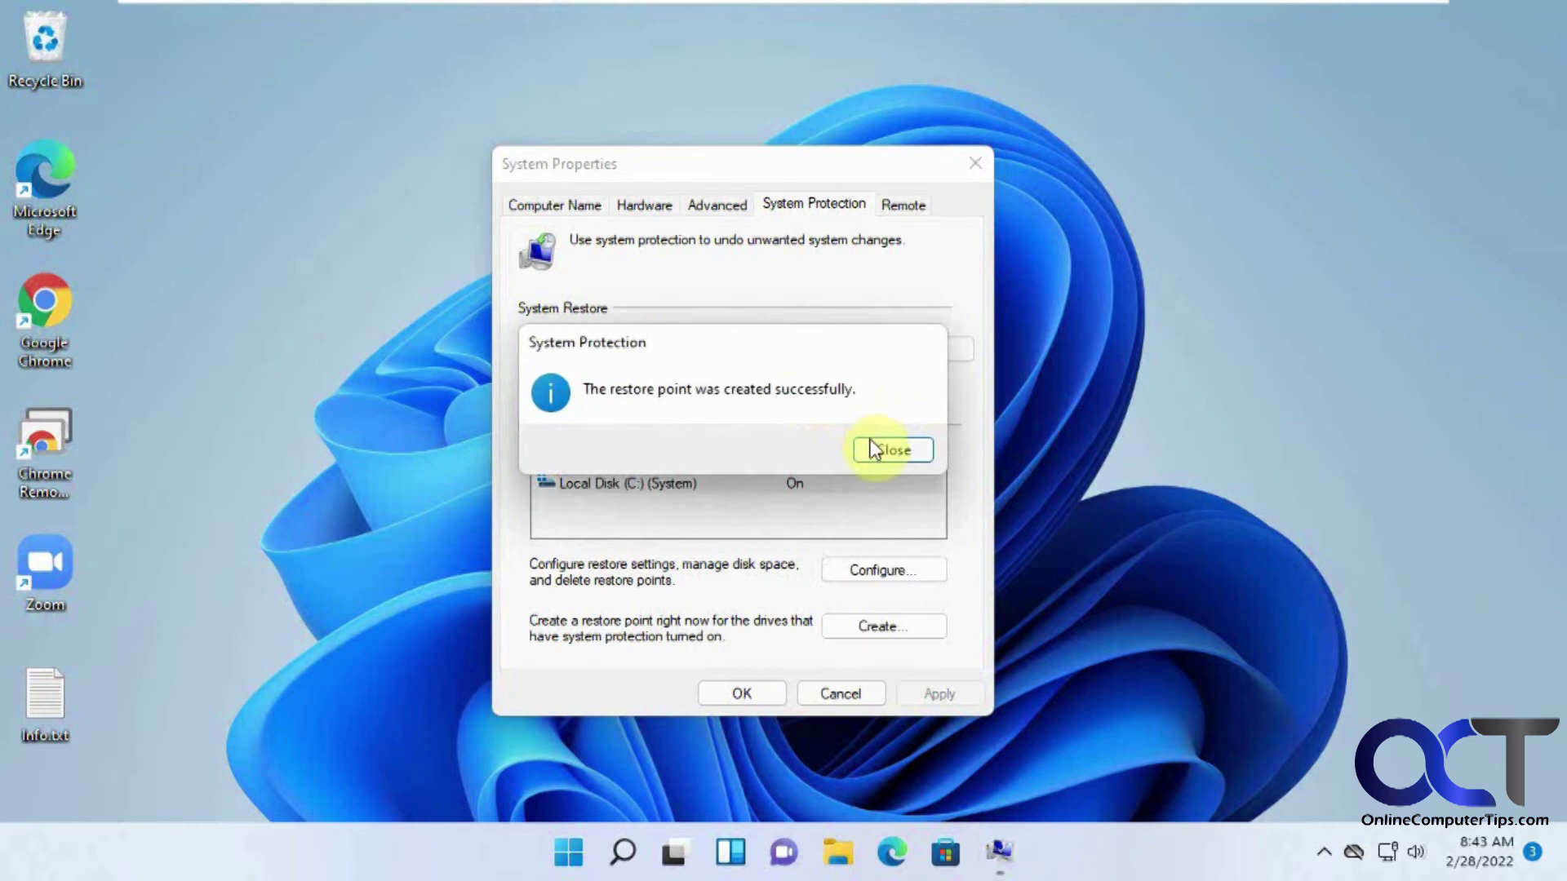
click(874, 447)
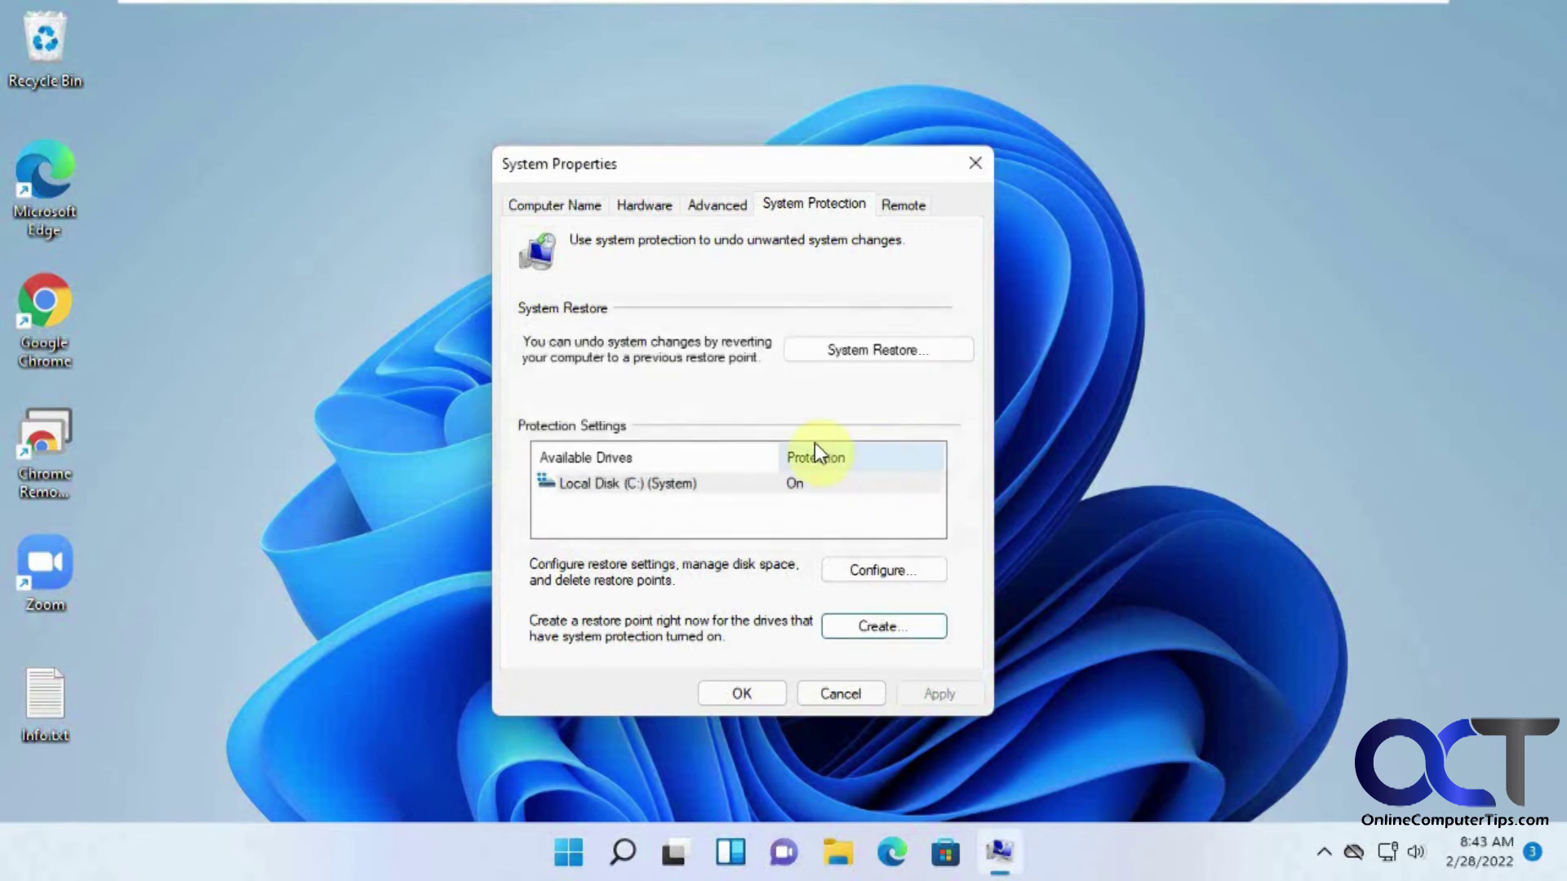
click(893, 354)
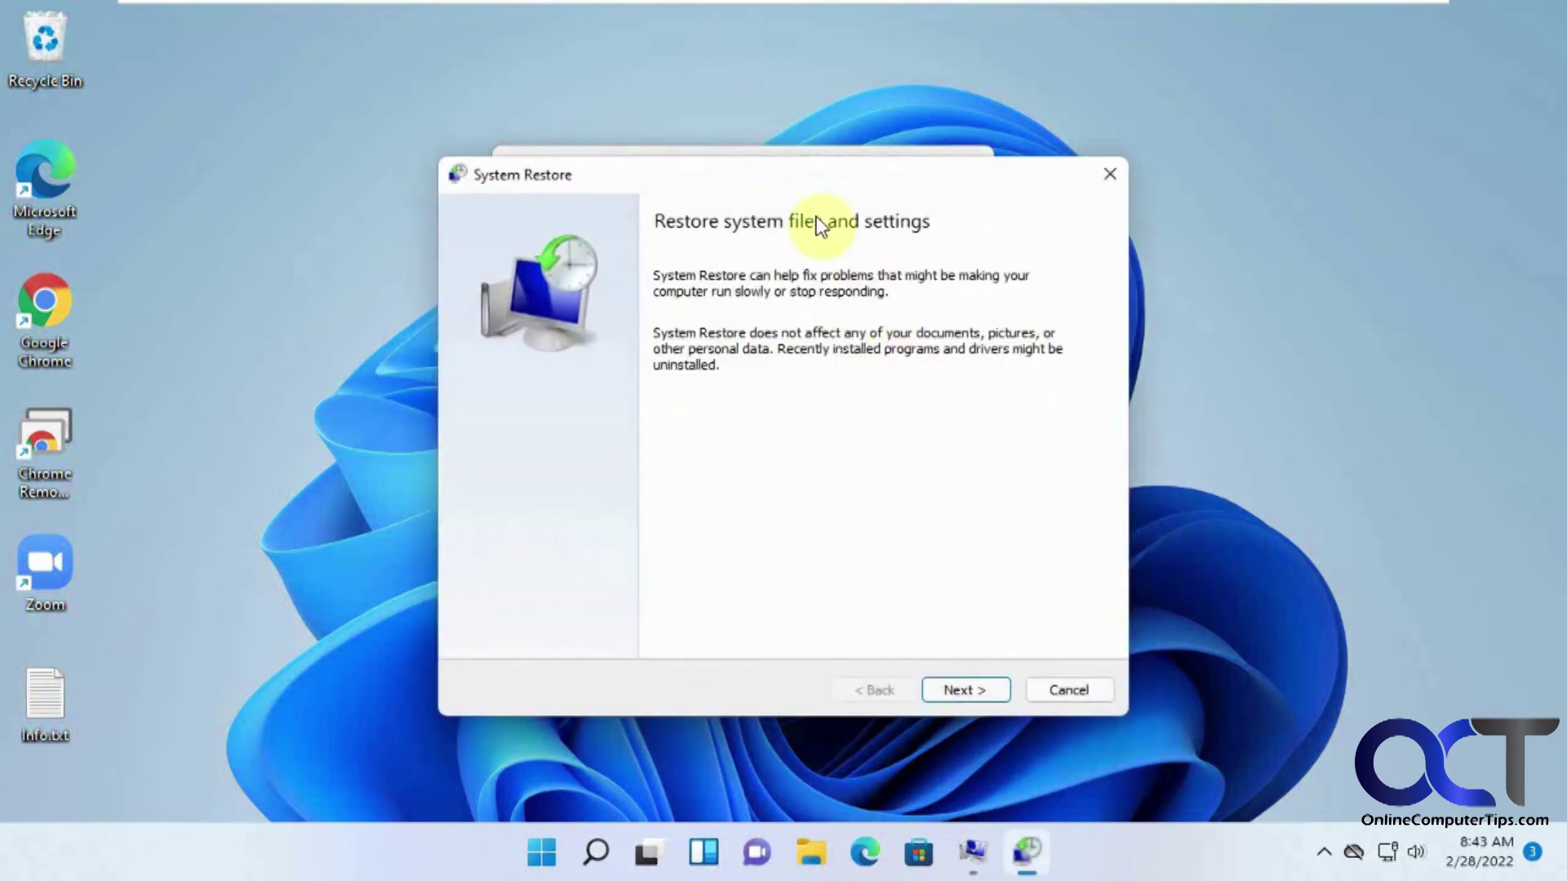
Confirm the Perfect PC restore point is listed, then cancel System Restore without restoring.
click(968, 692)
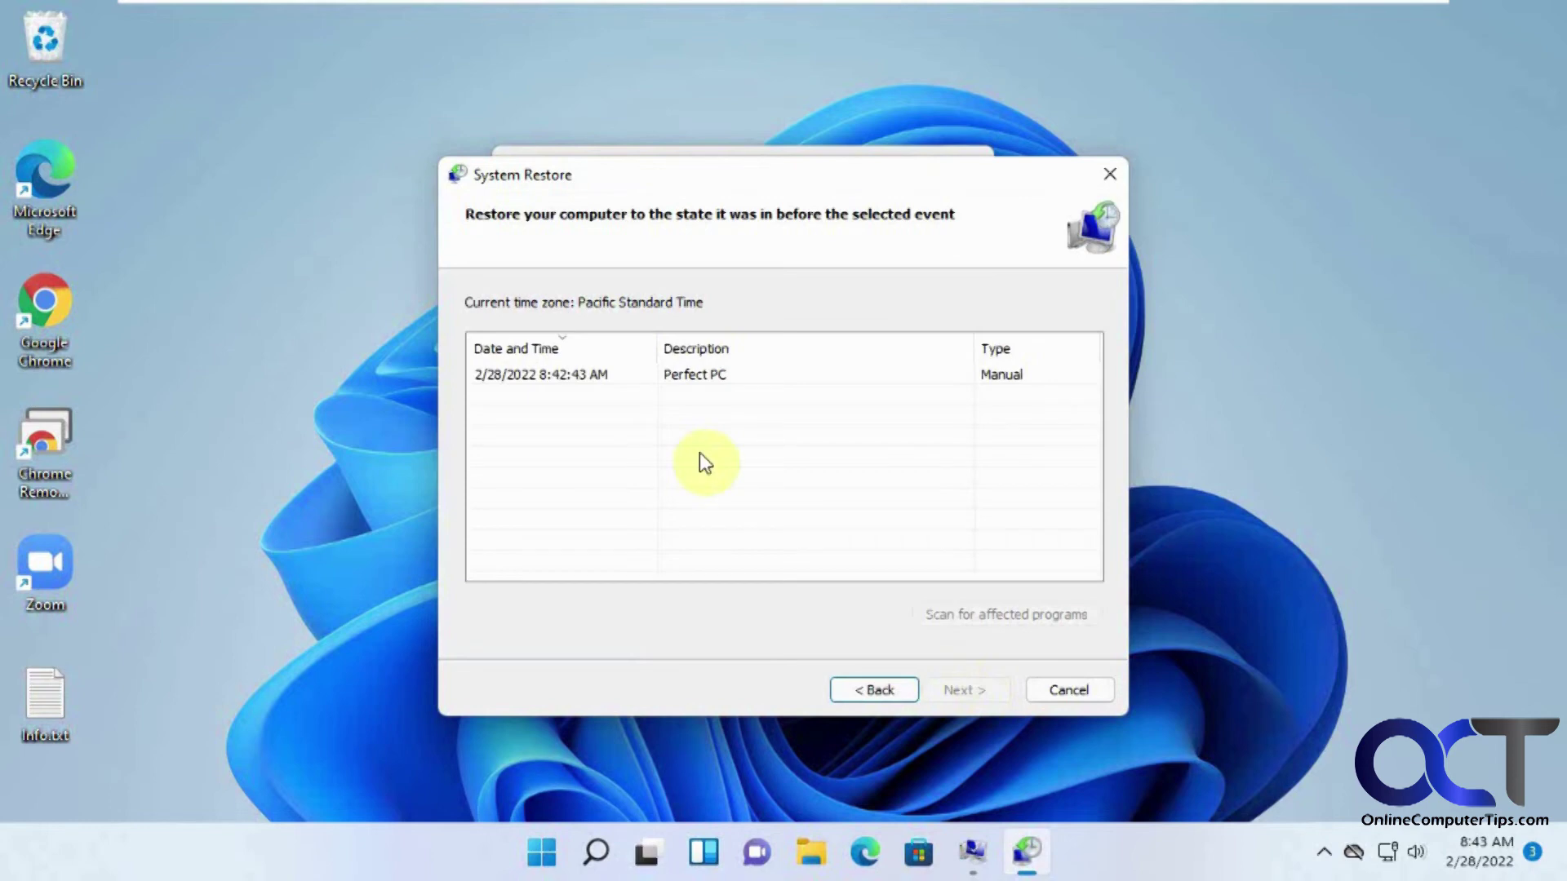
click(716, 378)
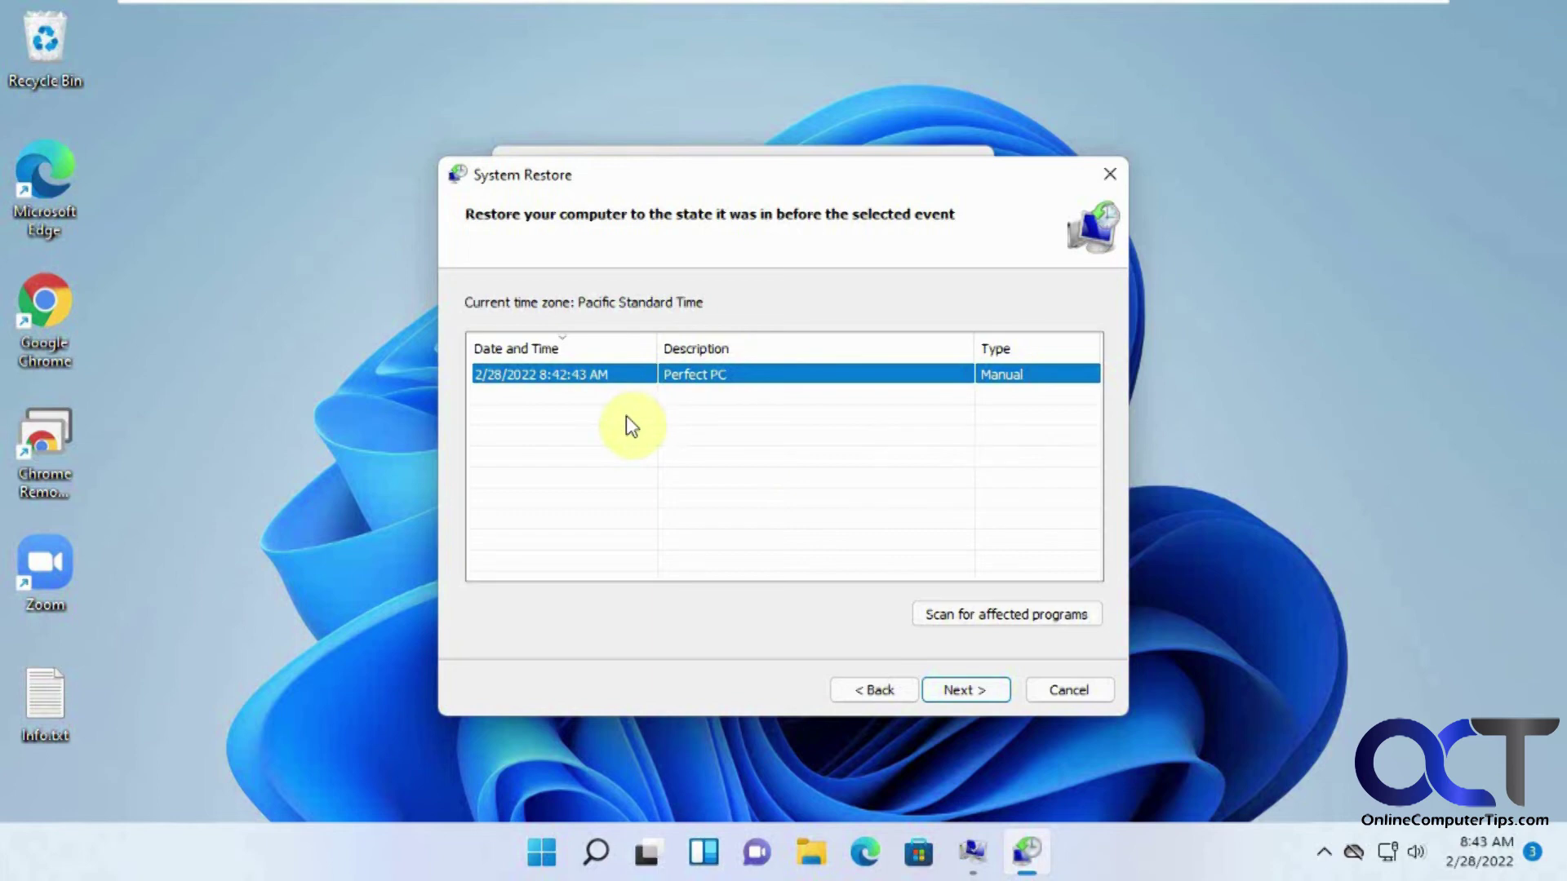
click(1077, 690)
Close System Properties and open System > Recovery in the Settings app.
click(868, 692)
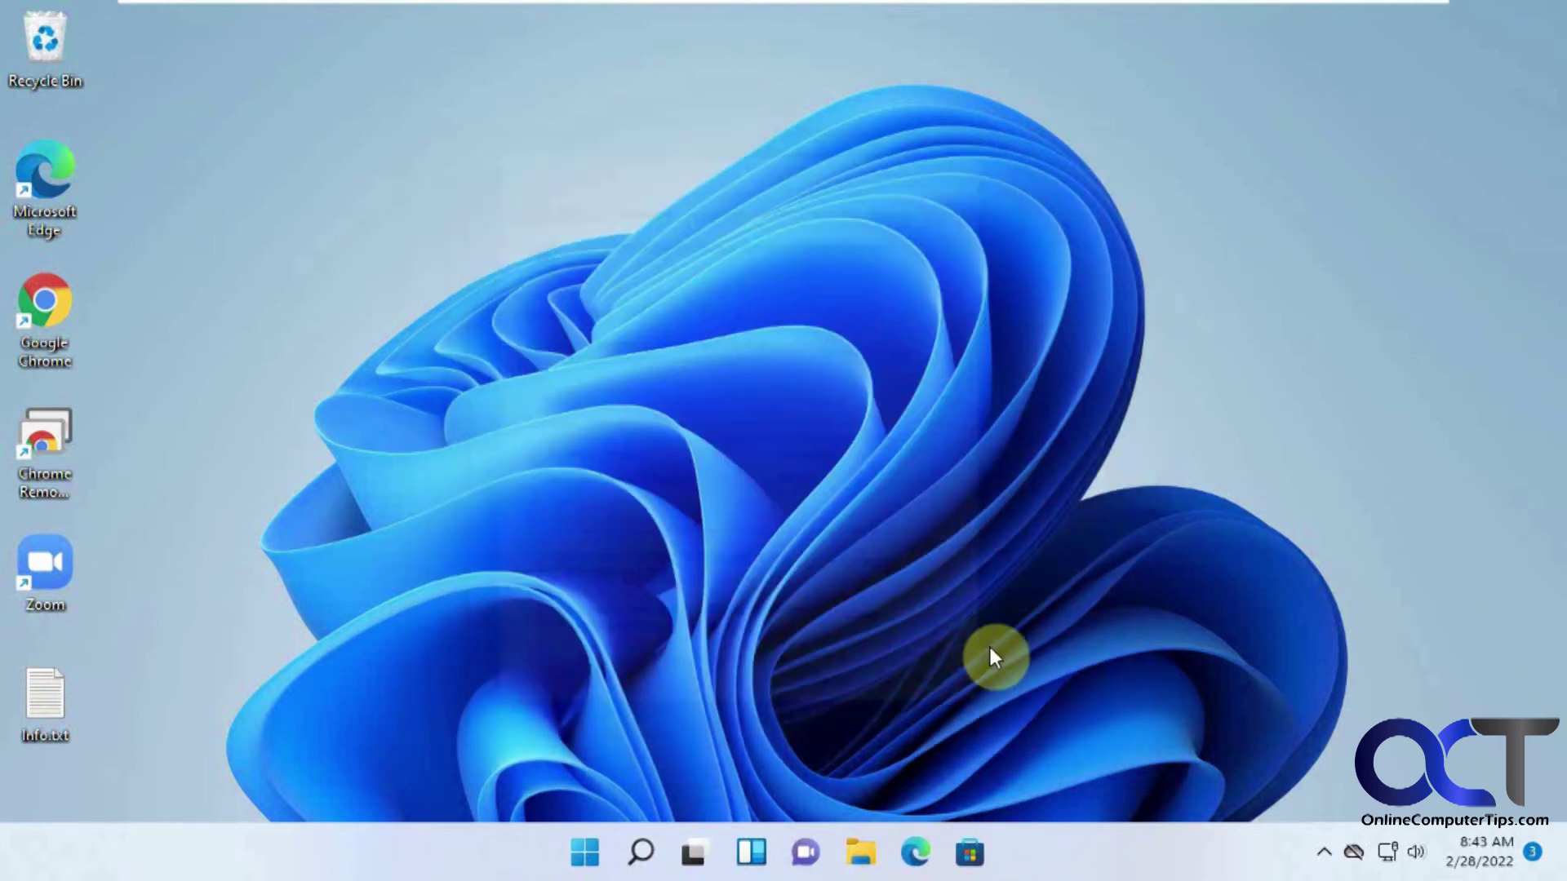
click(600, 853)
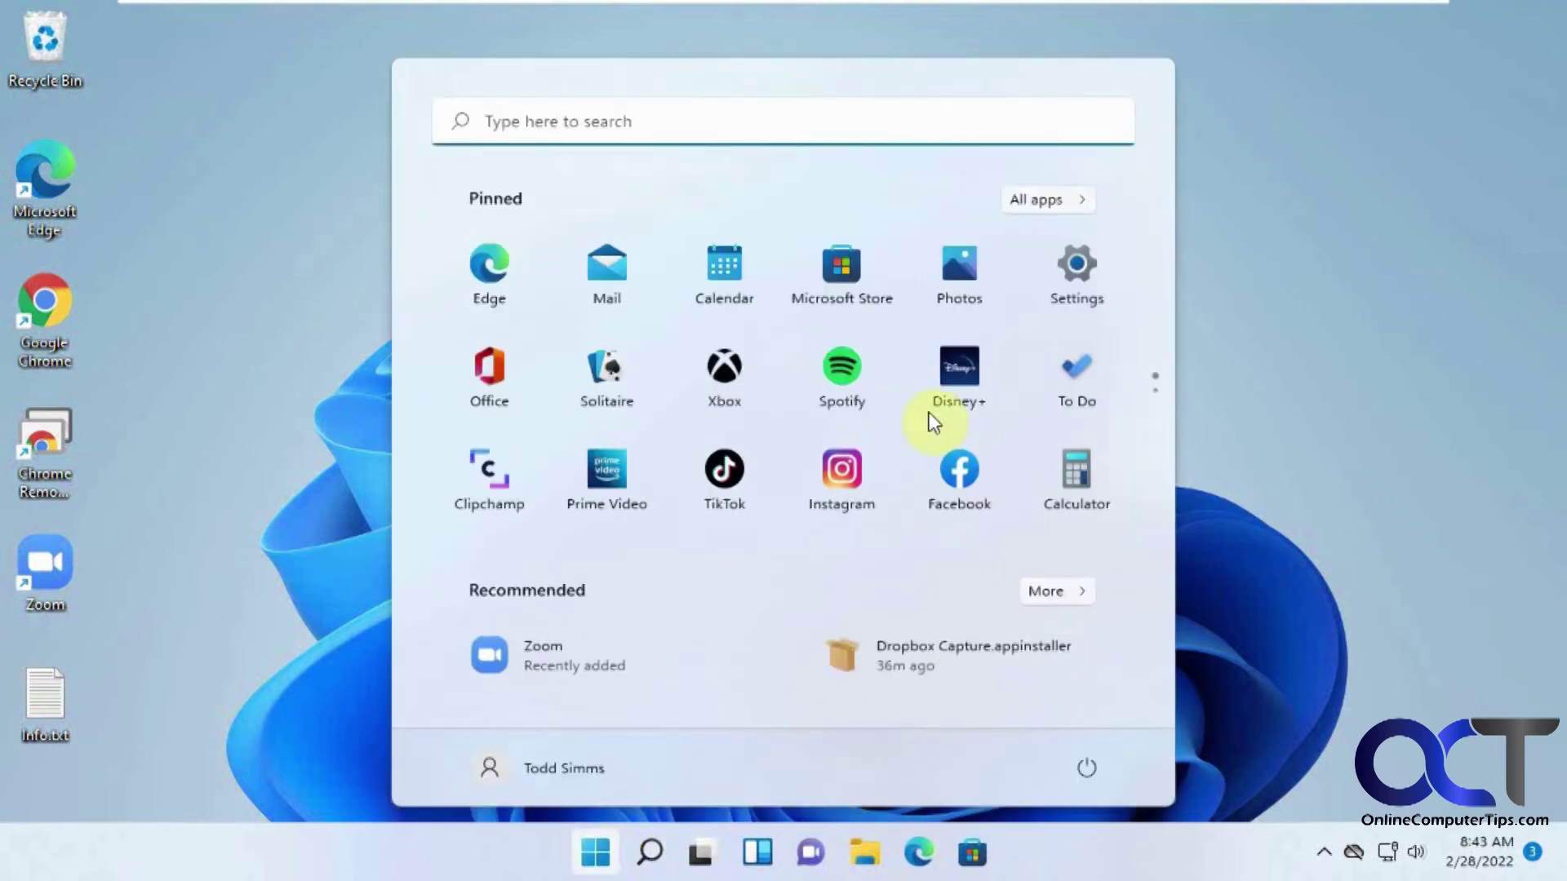
click(1069, 269)
scroll(869, 630, down, 8)
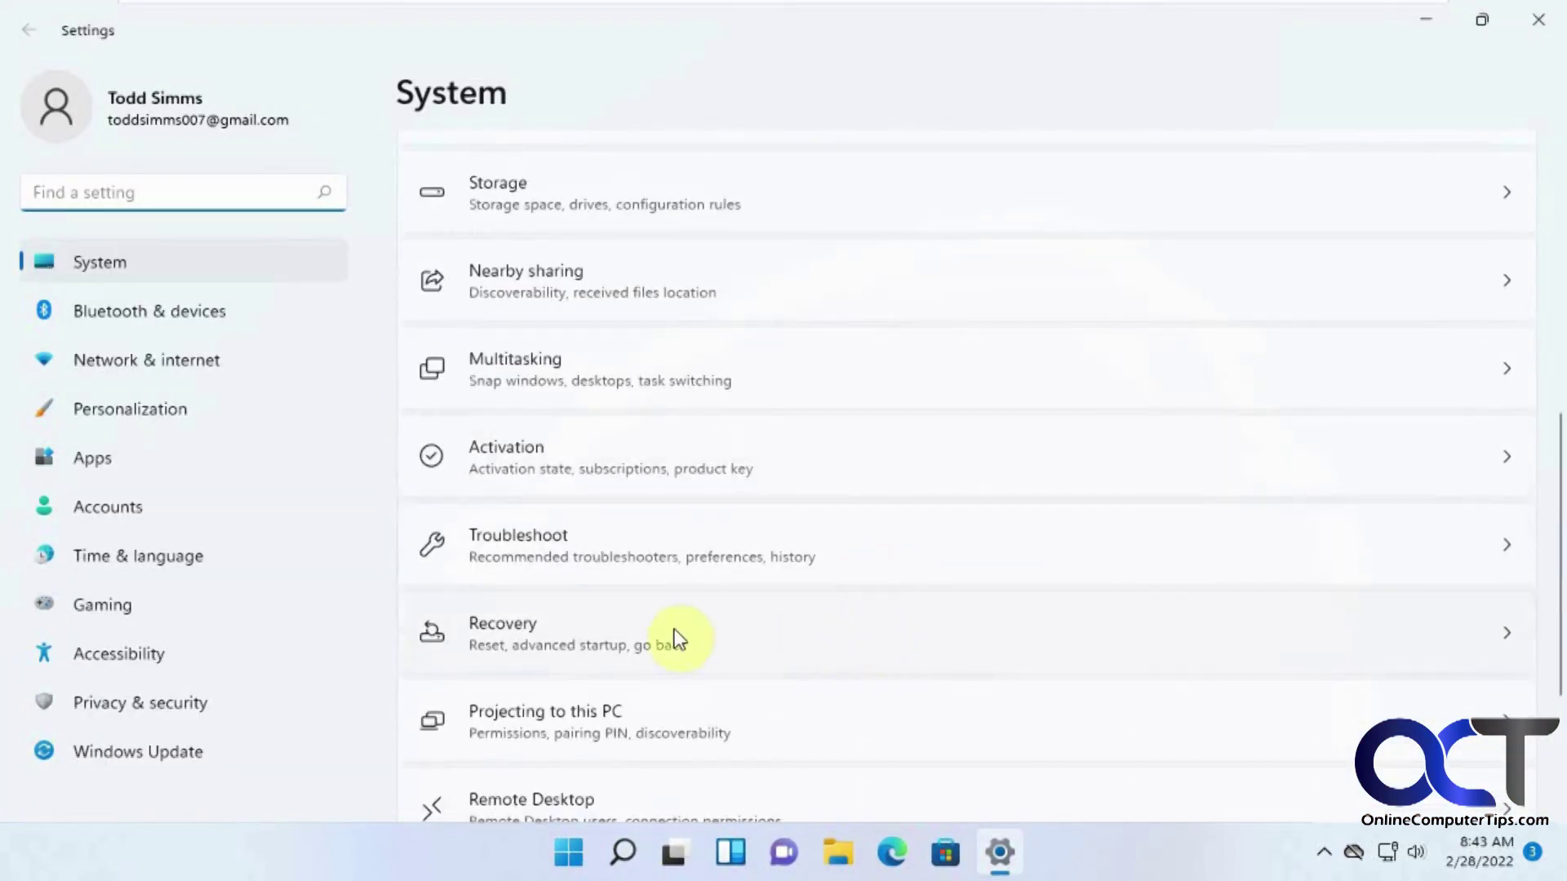
click(675, 633)
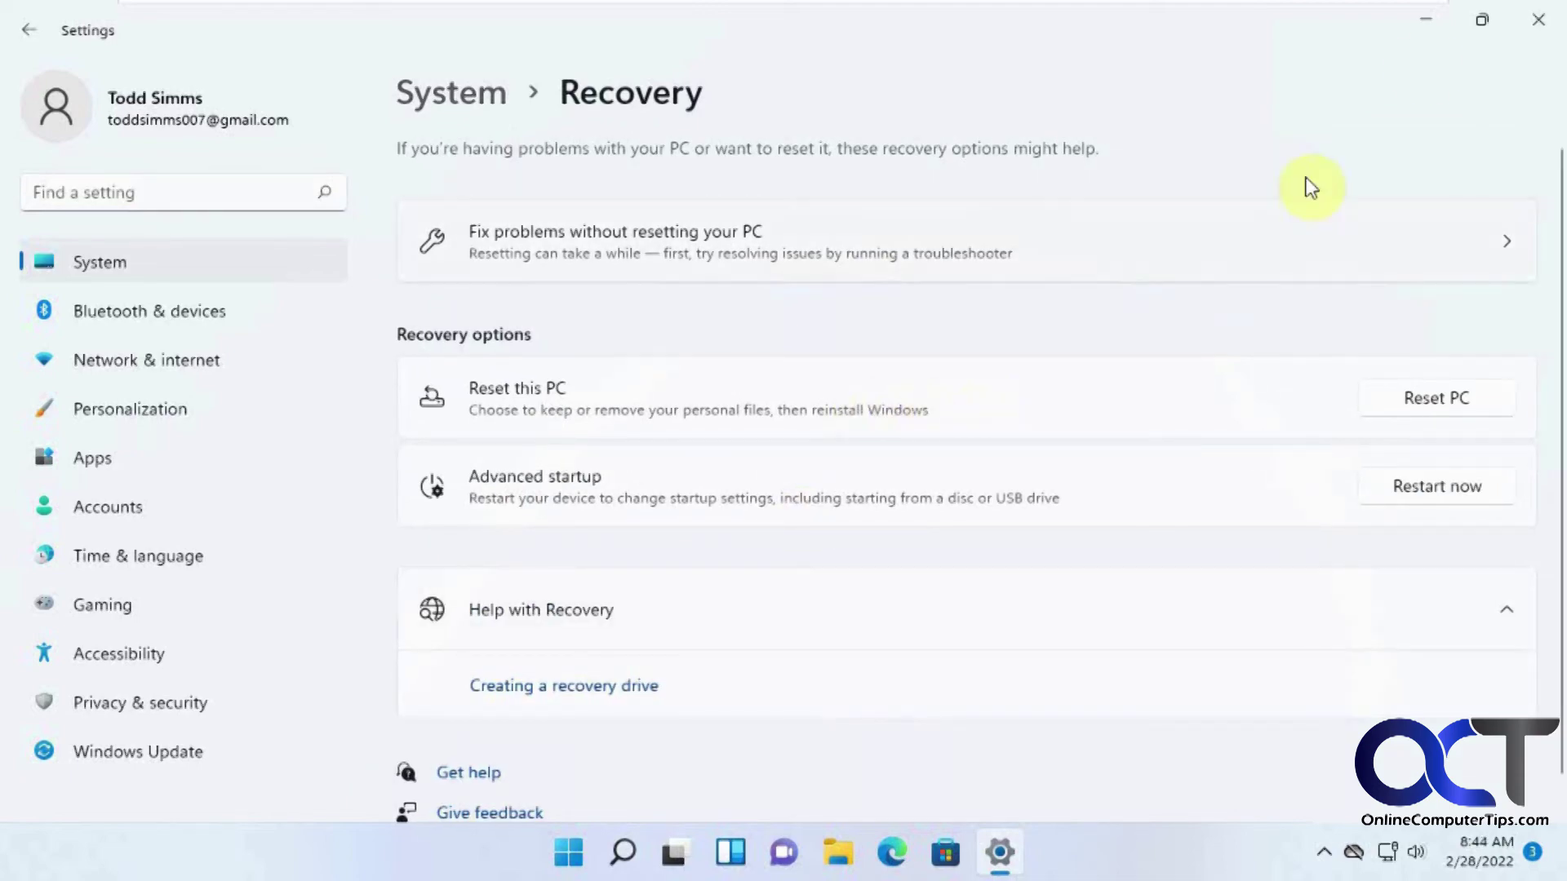
Minimize and restore the Settings window, then start Reset this PC.
click(1435, 23)
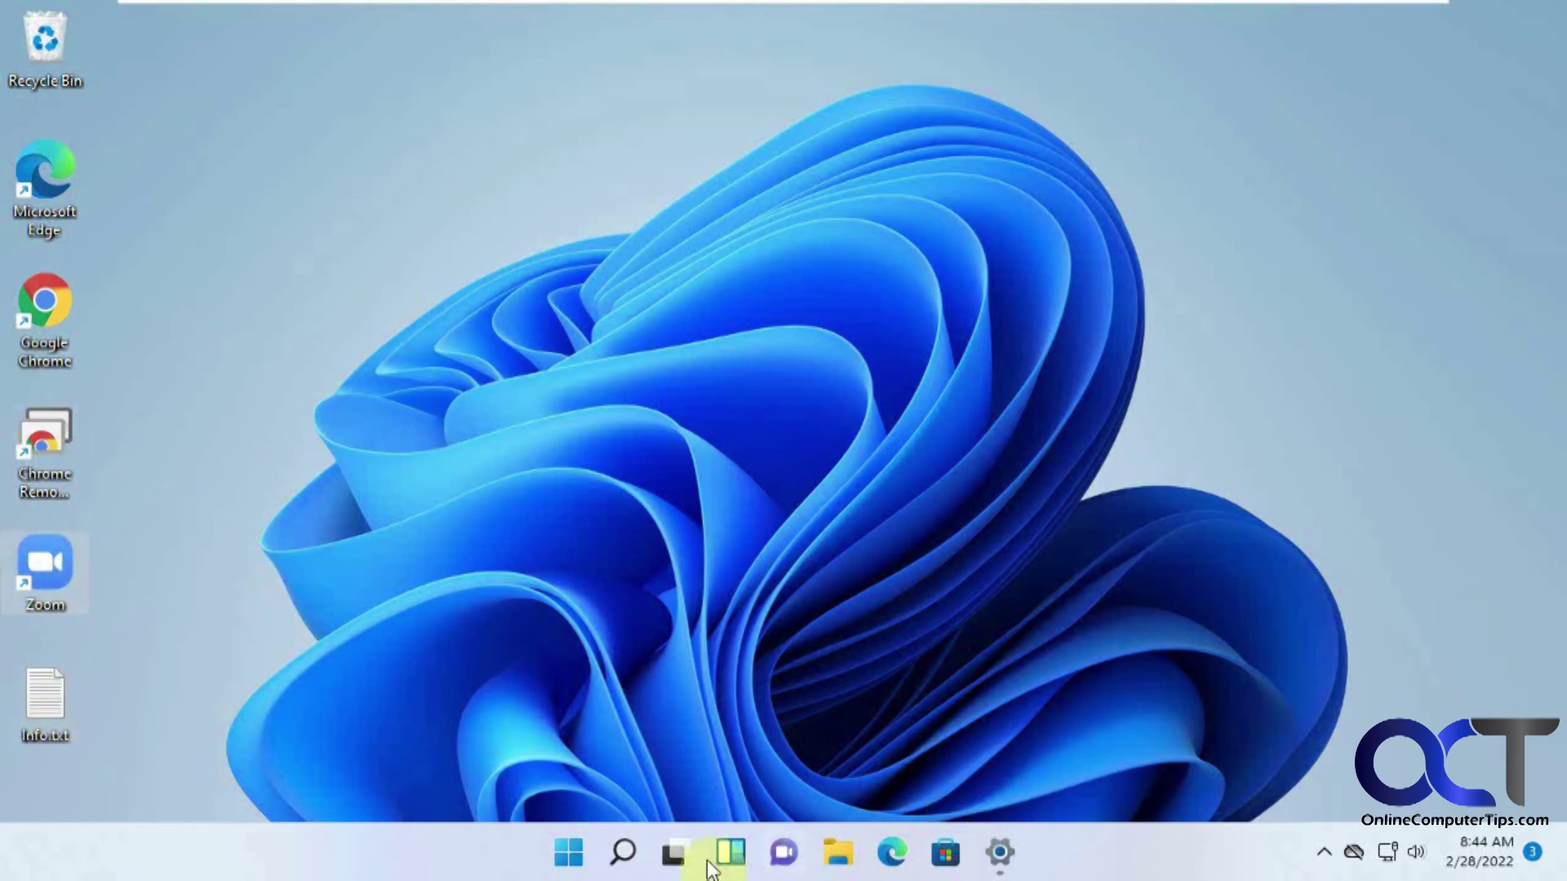
click(1001, 857)
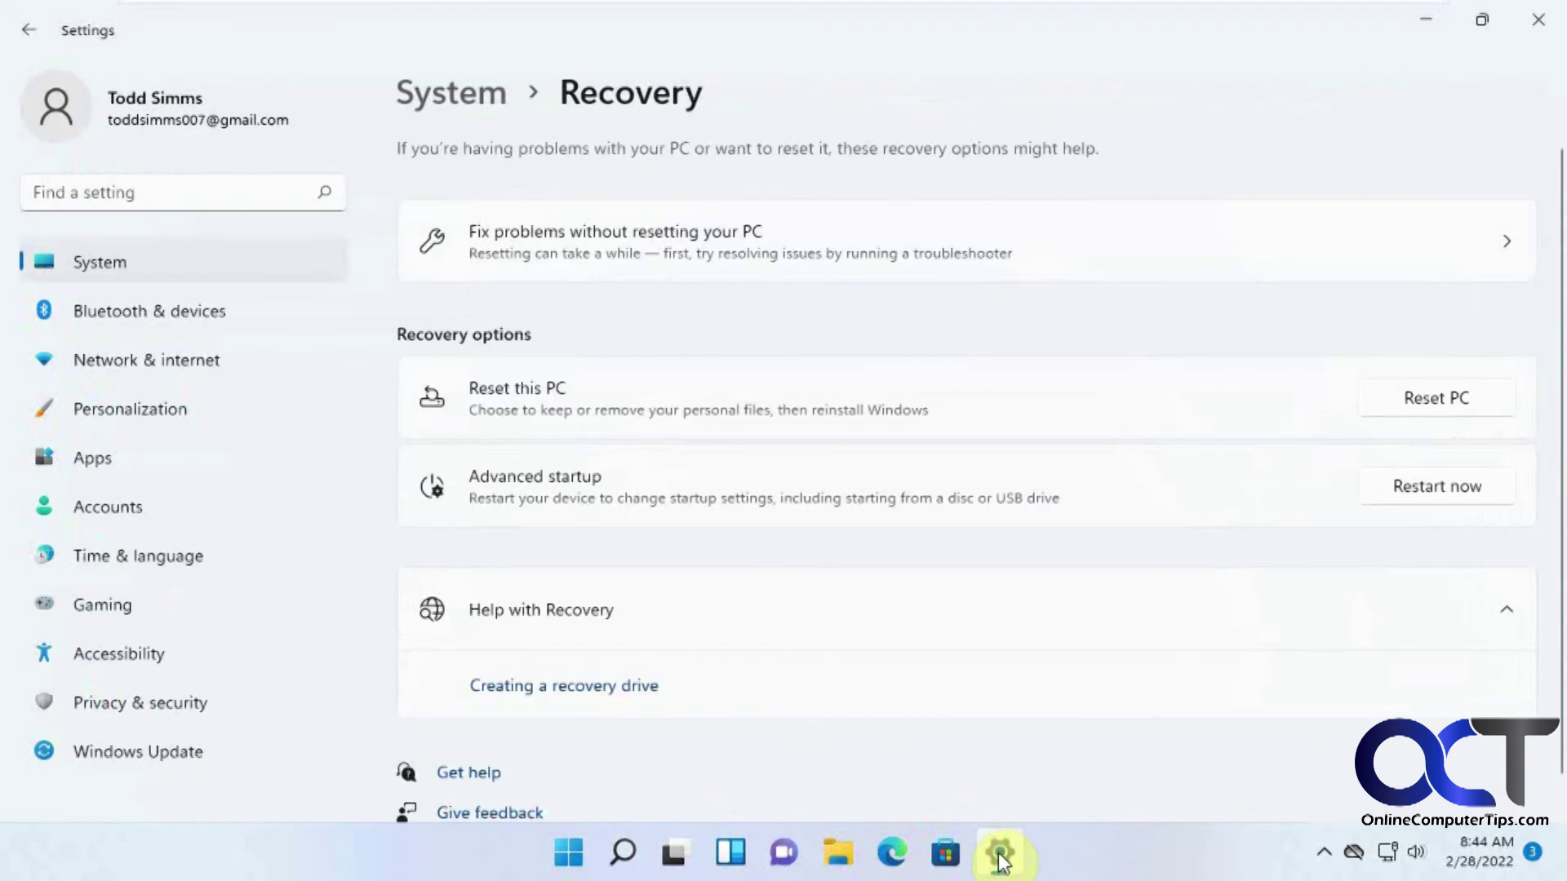
click(1423, 400)
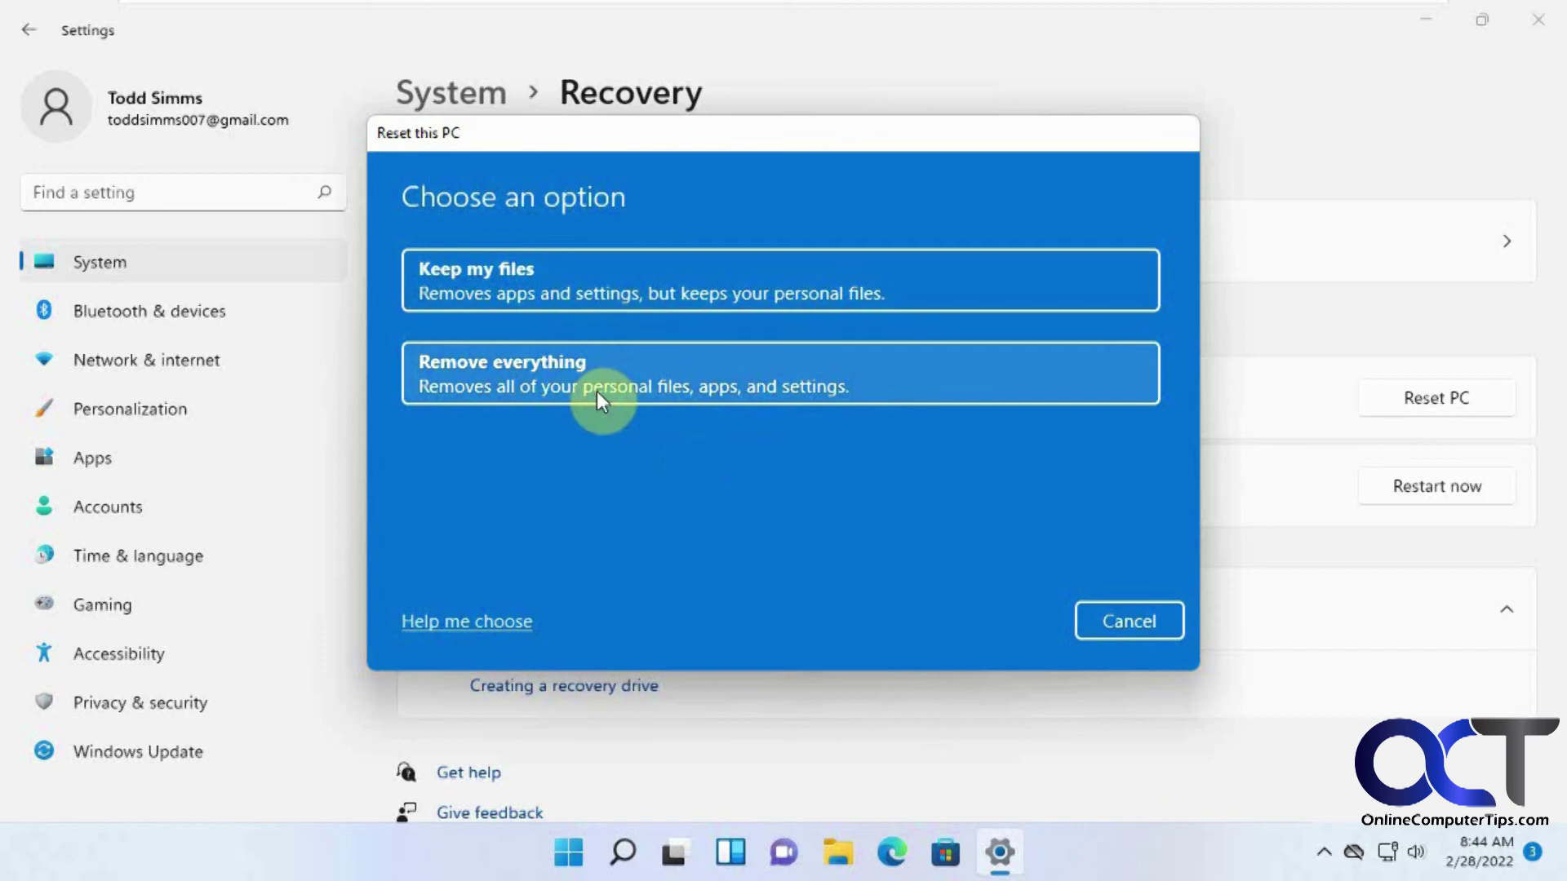
Reset the PC keeping personal files, reinstalling Windows locally from this device.
click(683, 291)
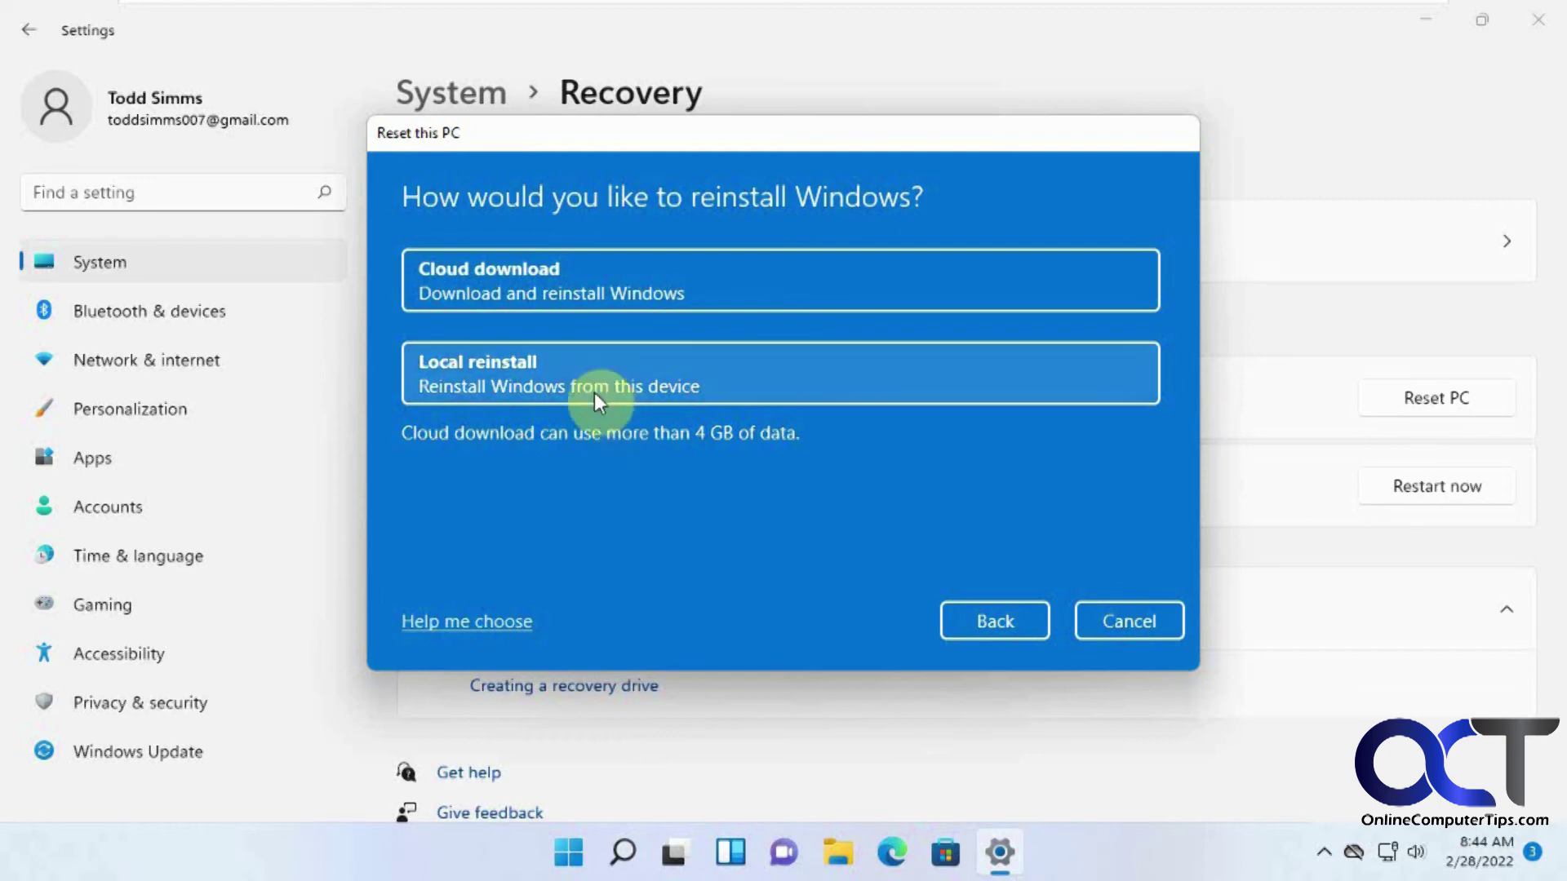
click(595, 379)
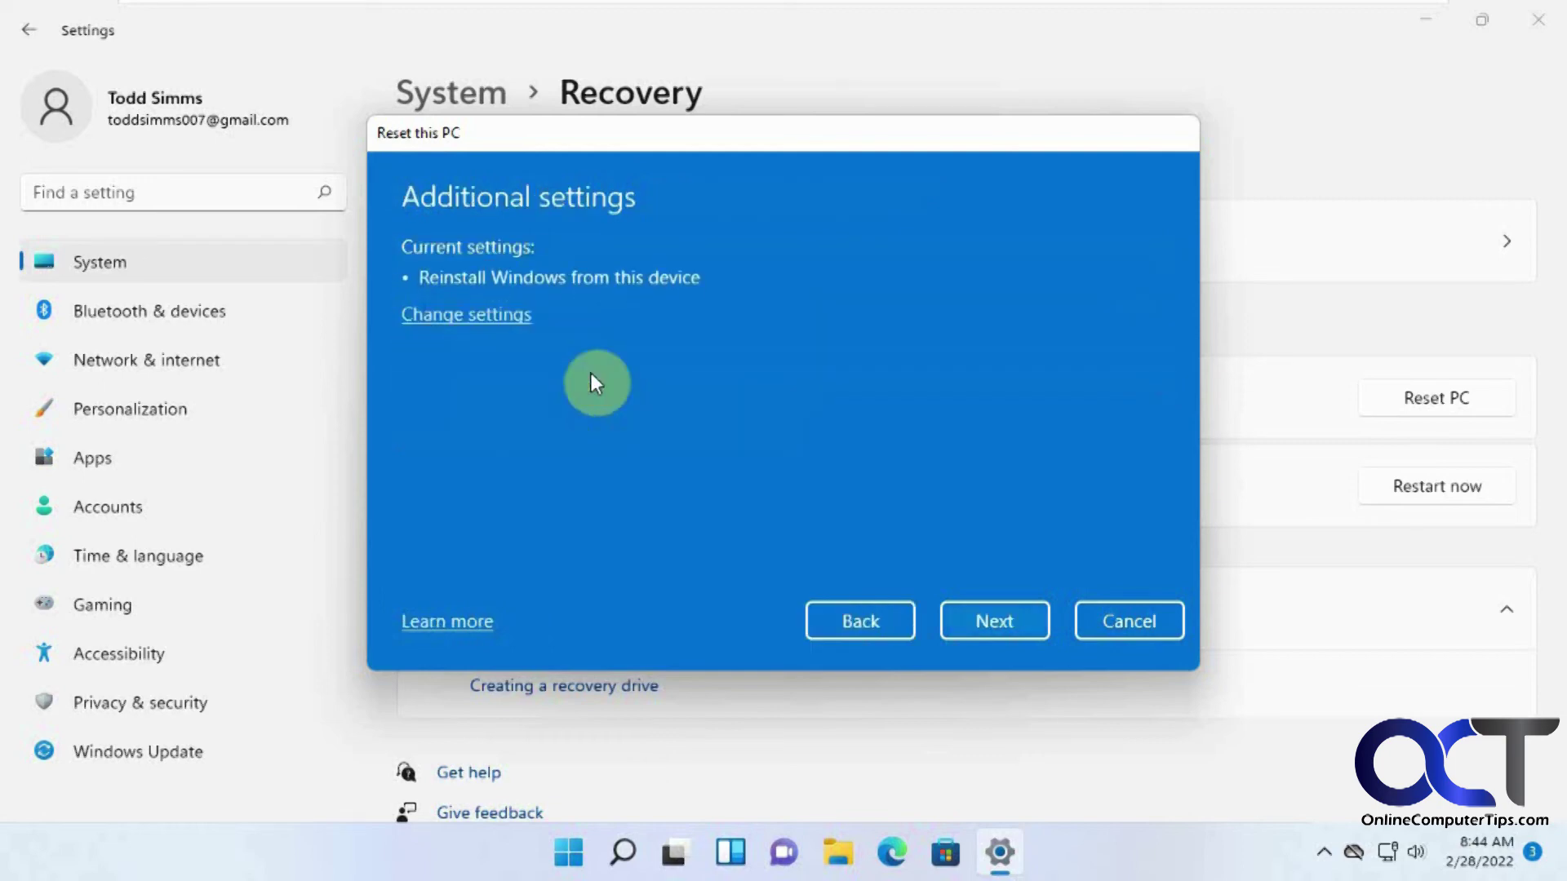
click(971, 614)
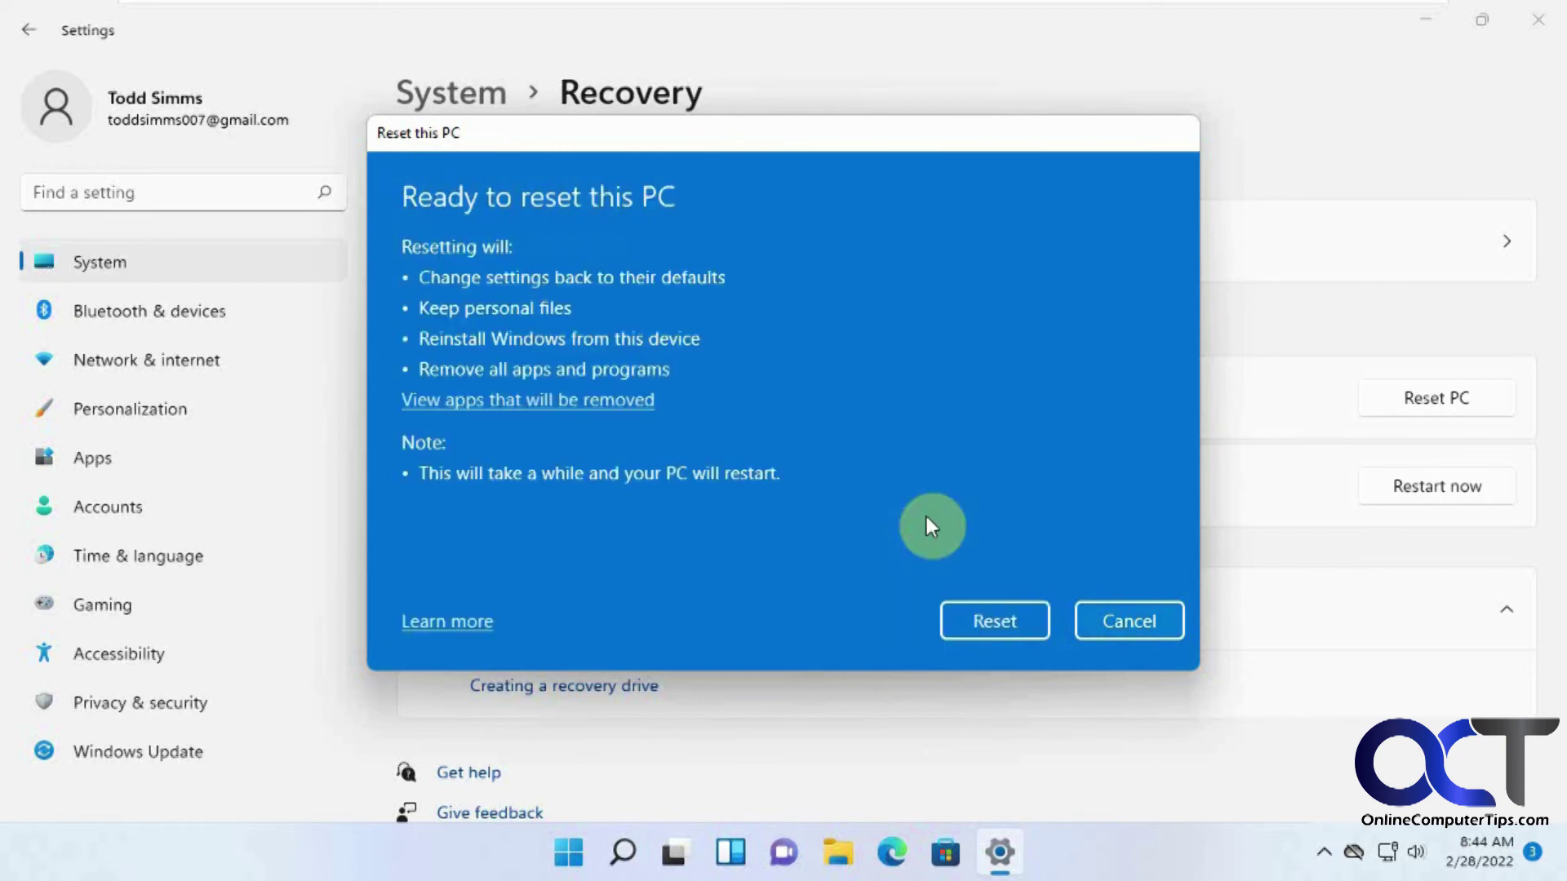
click(1000, 618)
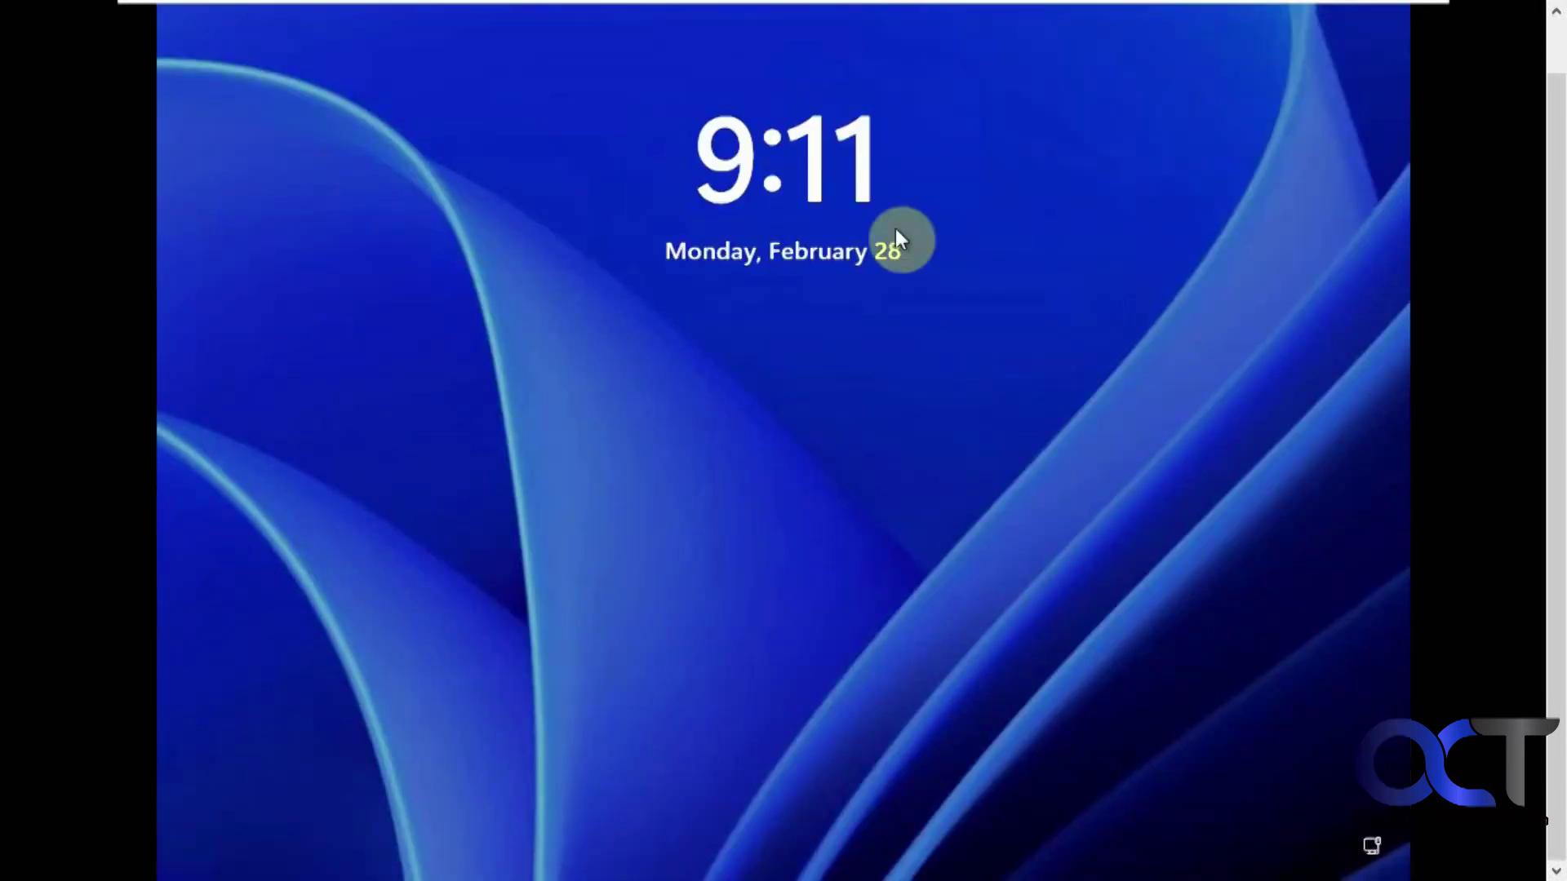
Dismiss the lock screen and sign in with the account PIN.
click(968, 594)
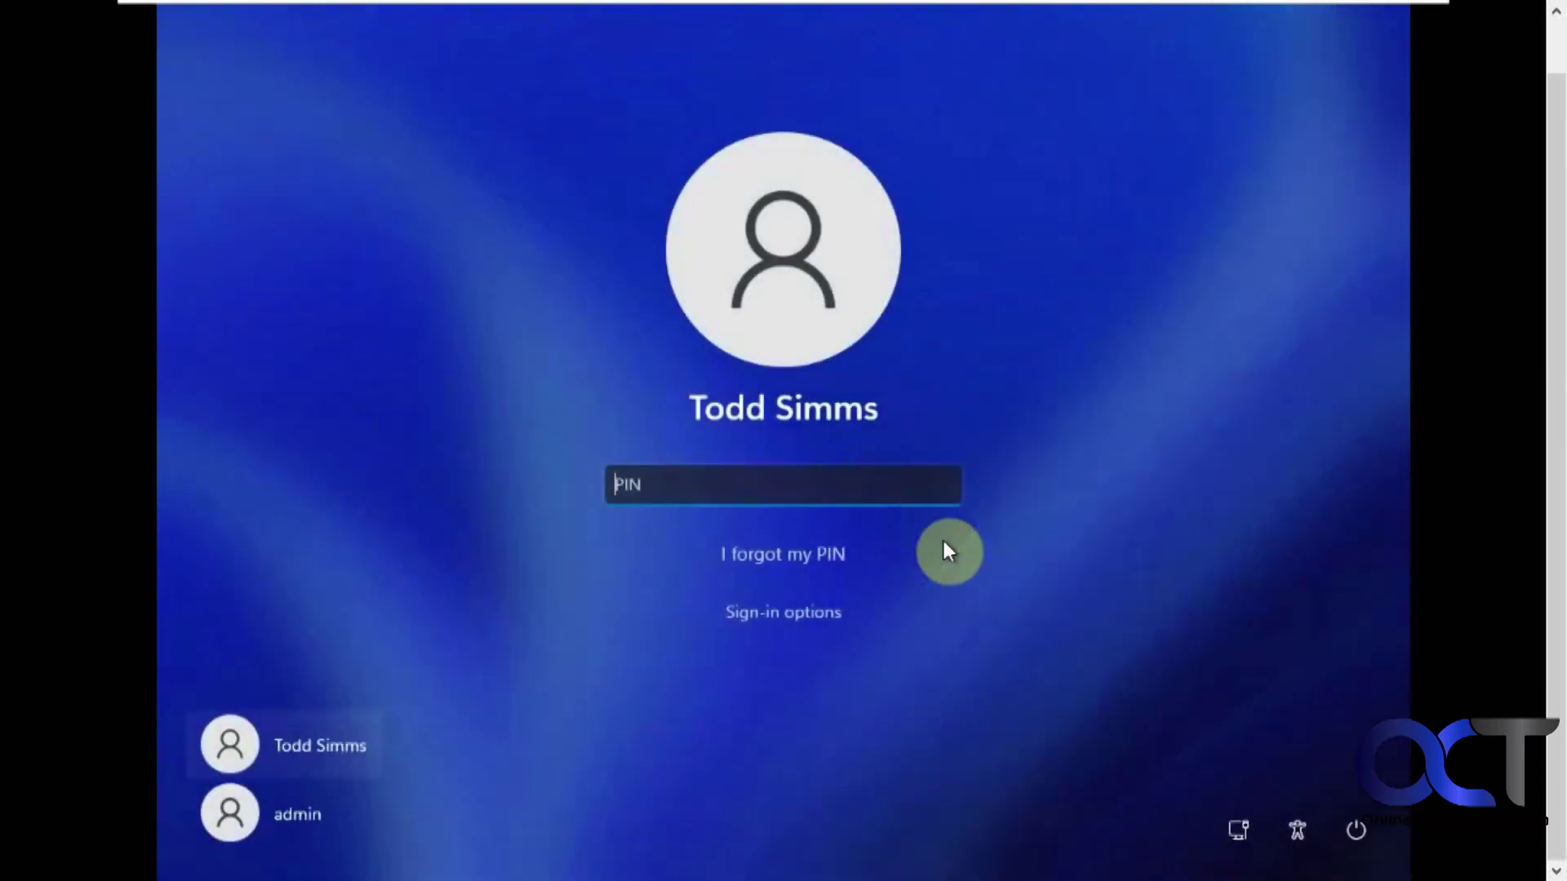
text(1234)
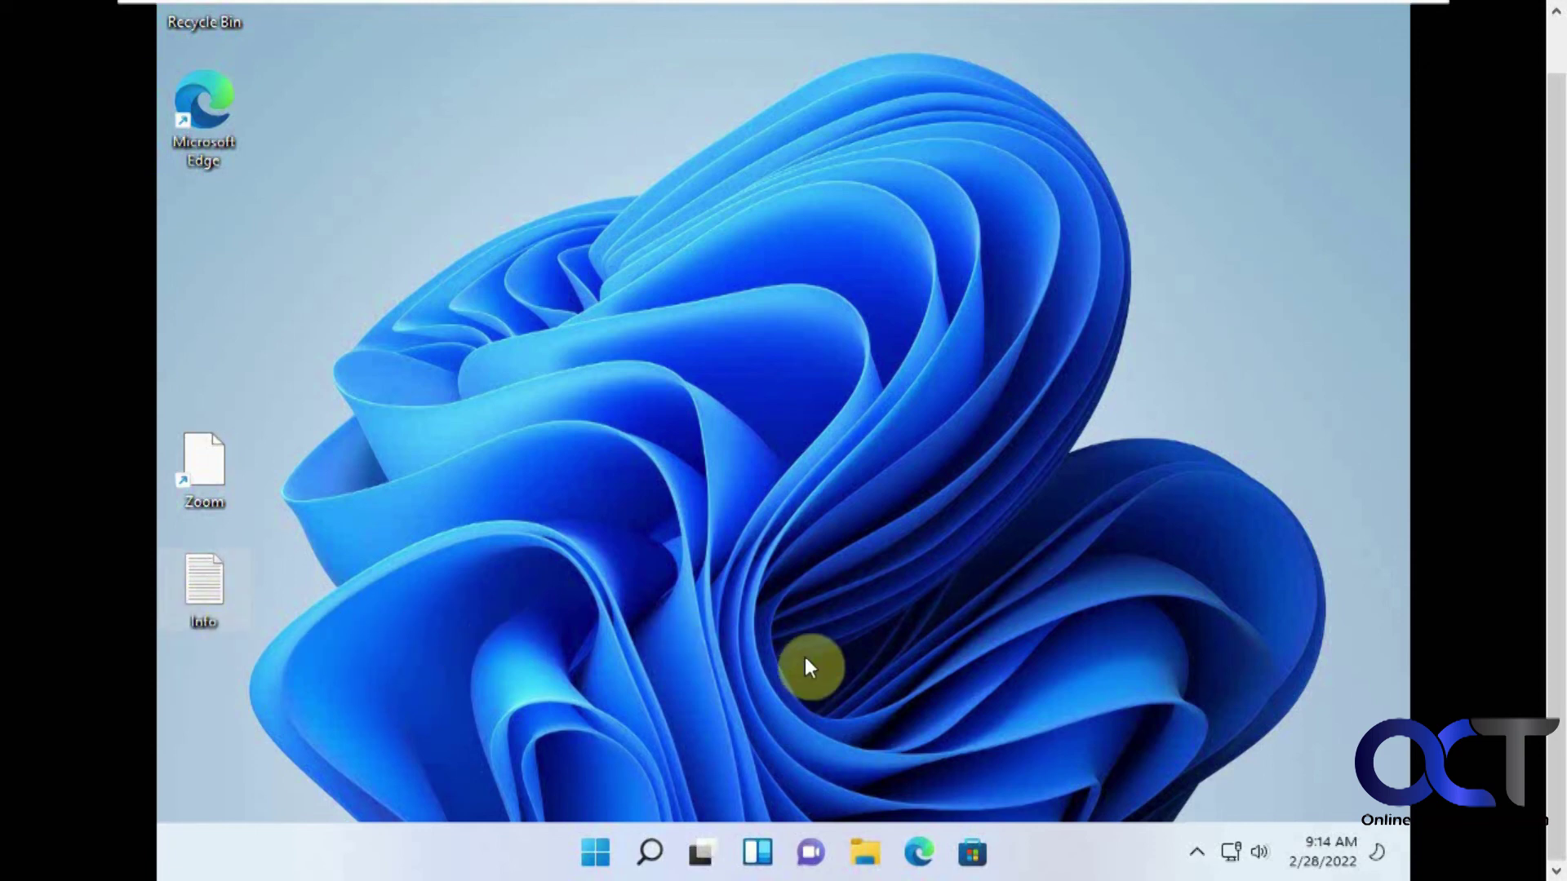
click(595, 853)
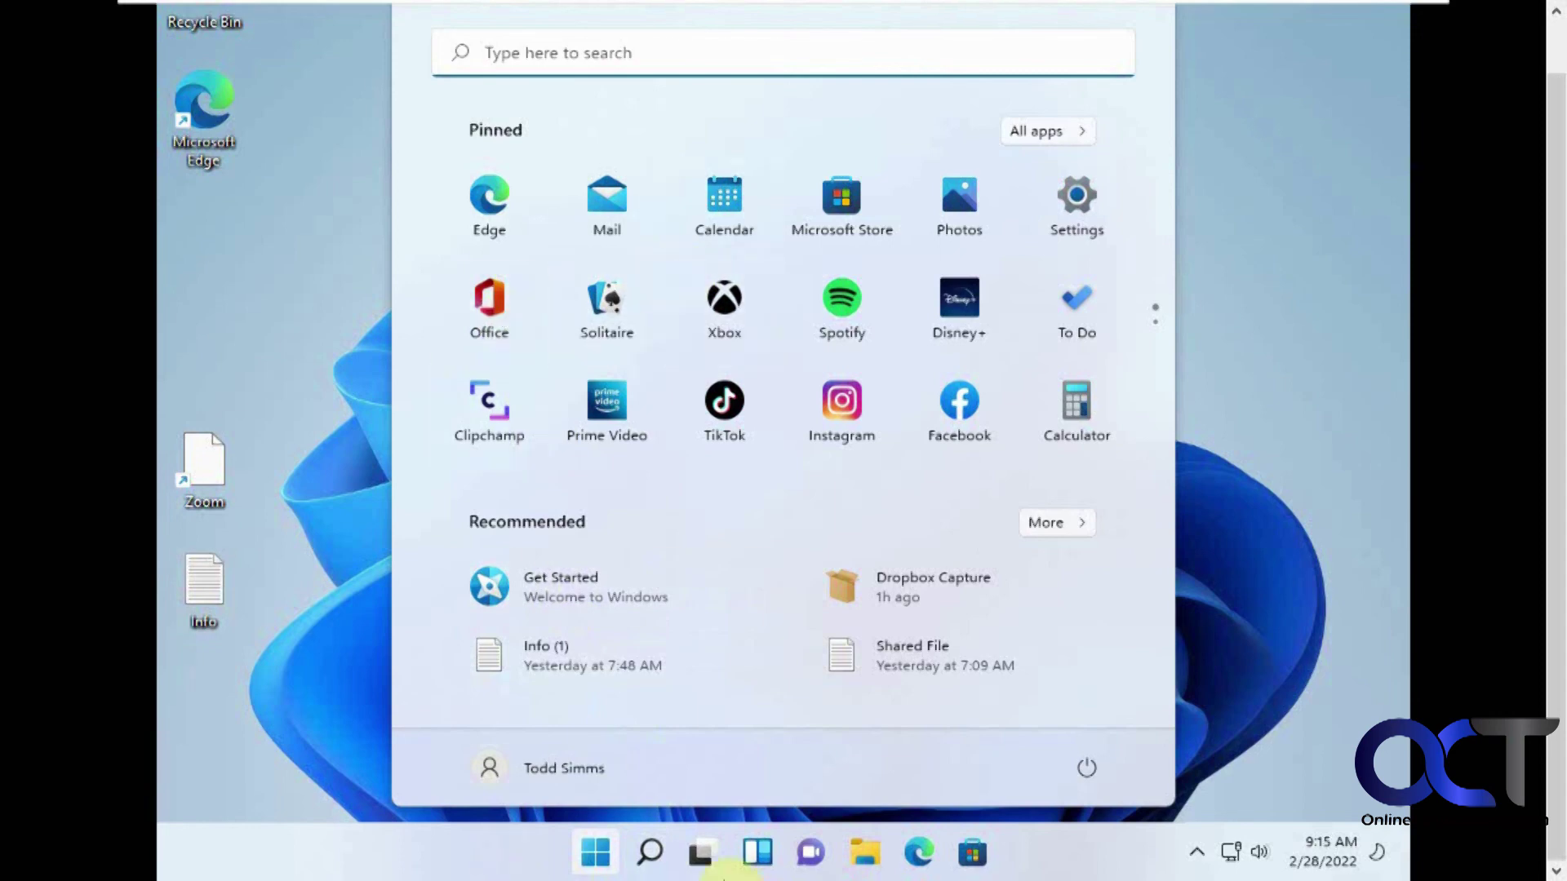
click(866, 852)
click(867, 851)
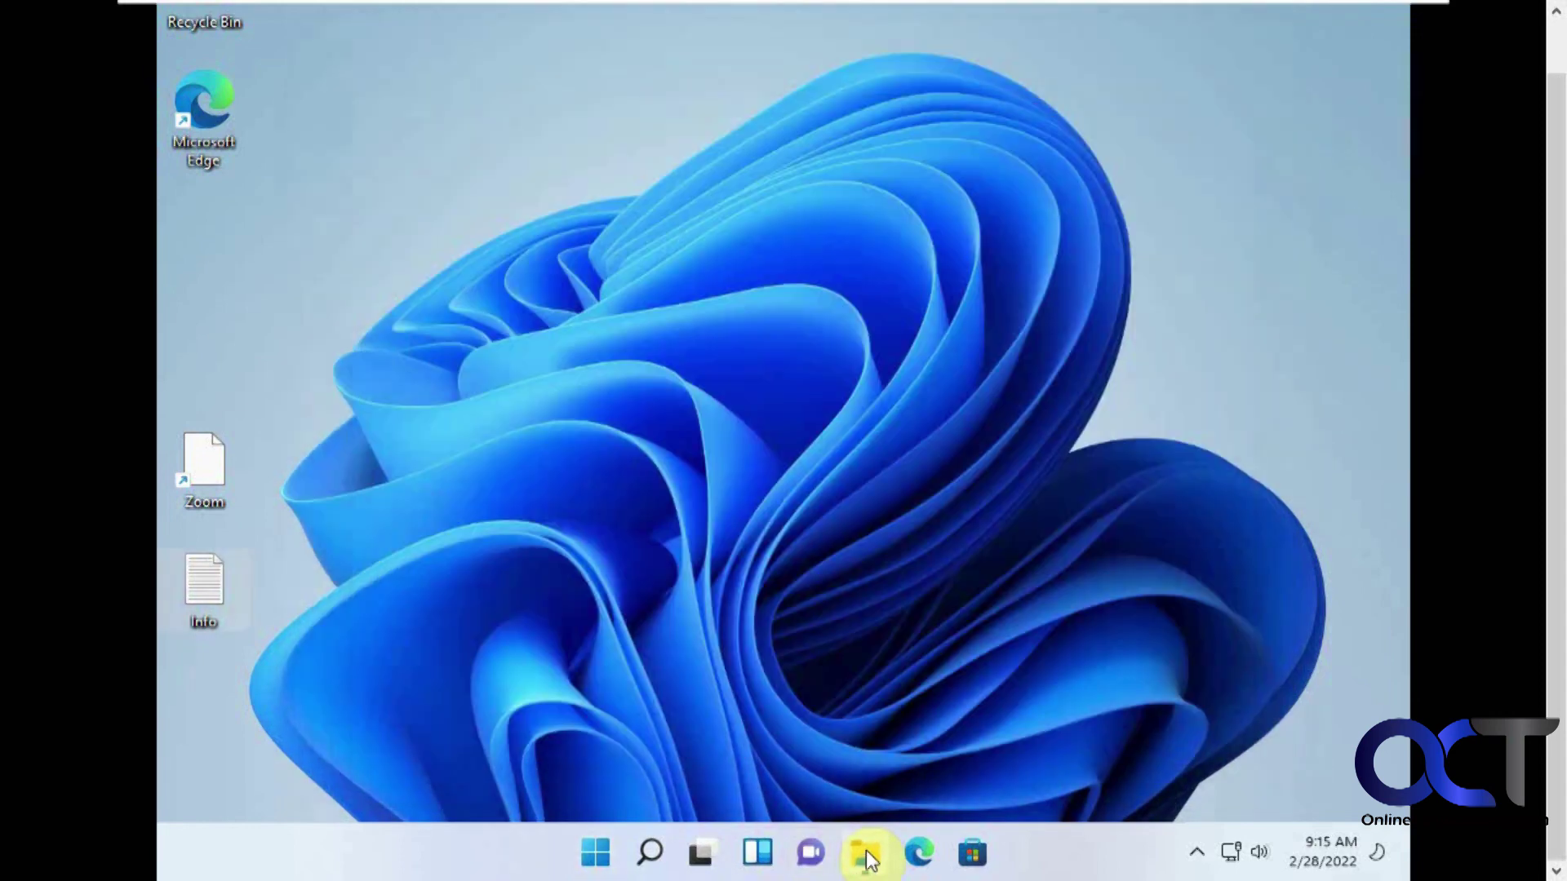
click(865, 850)
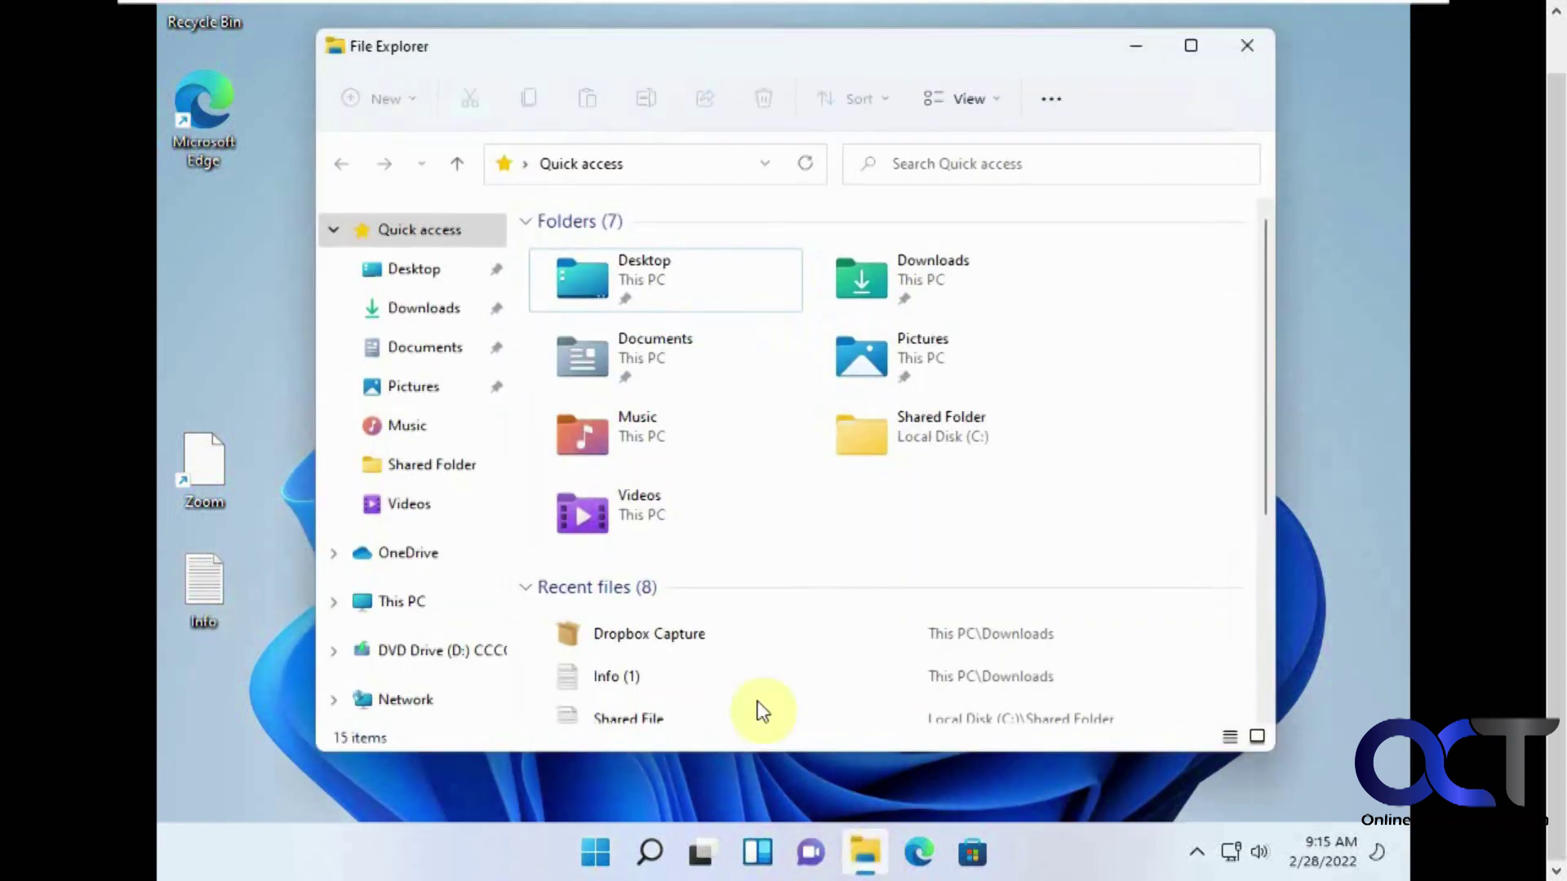
click(426, 349)
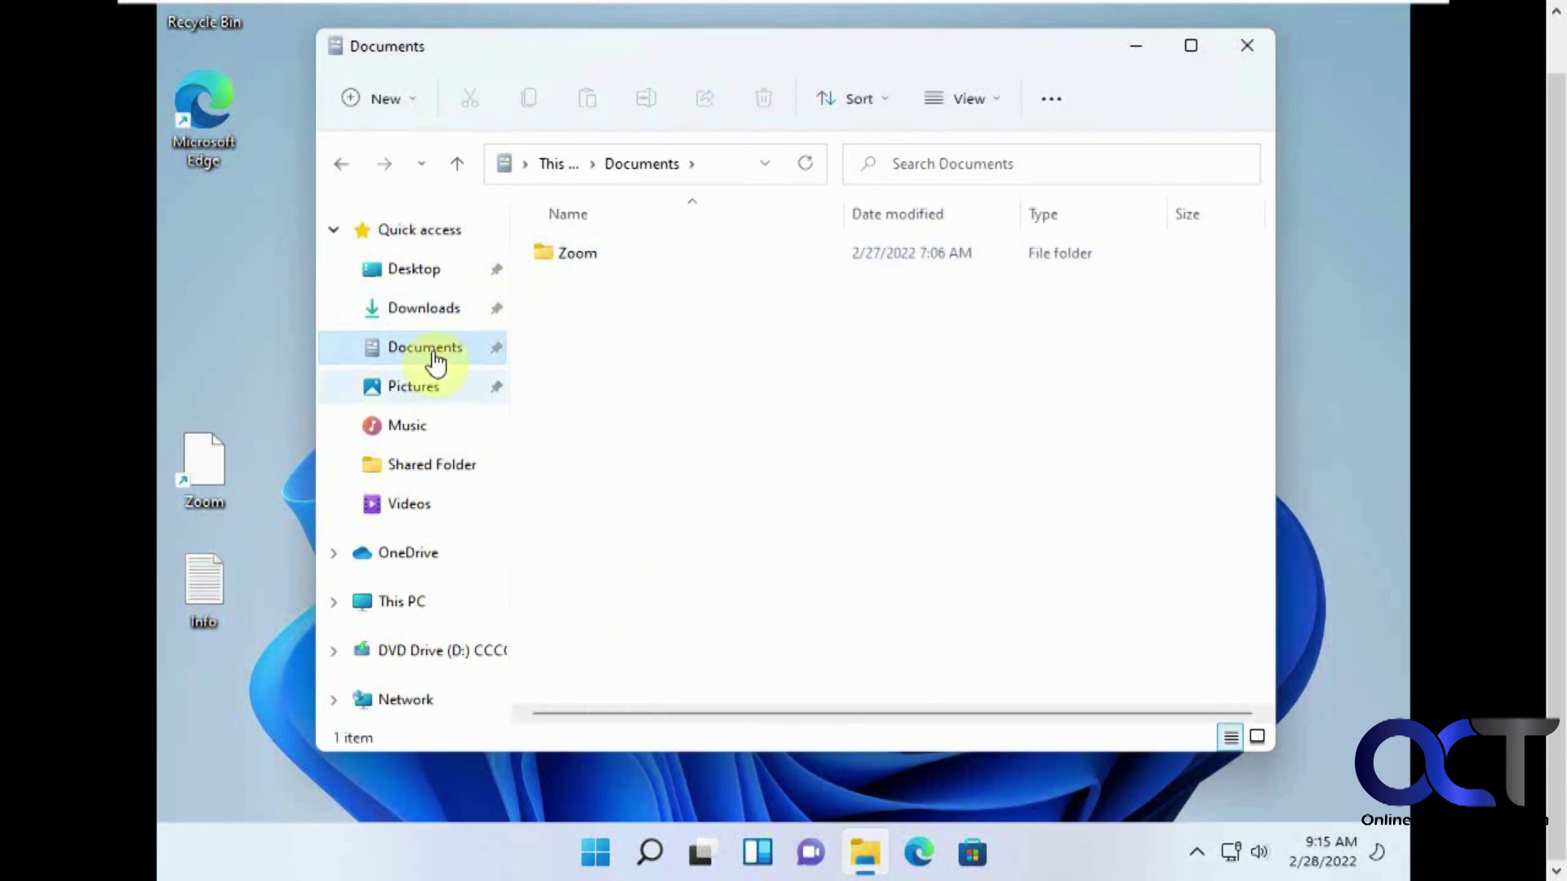
click(439, 318)
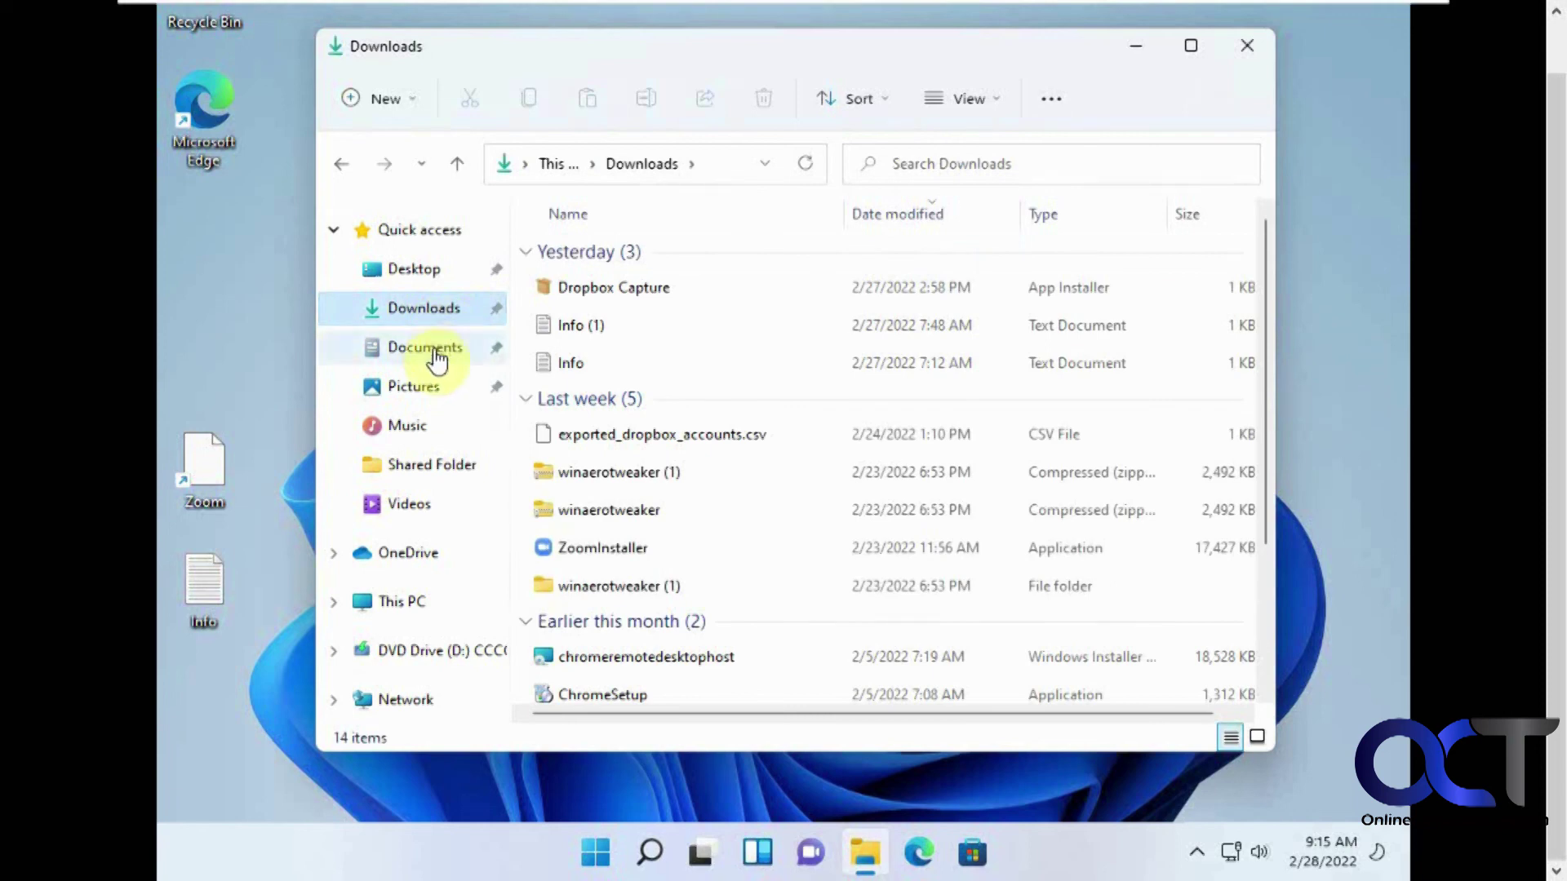
click(1247, 45)
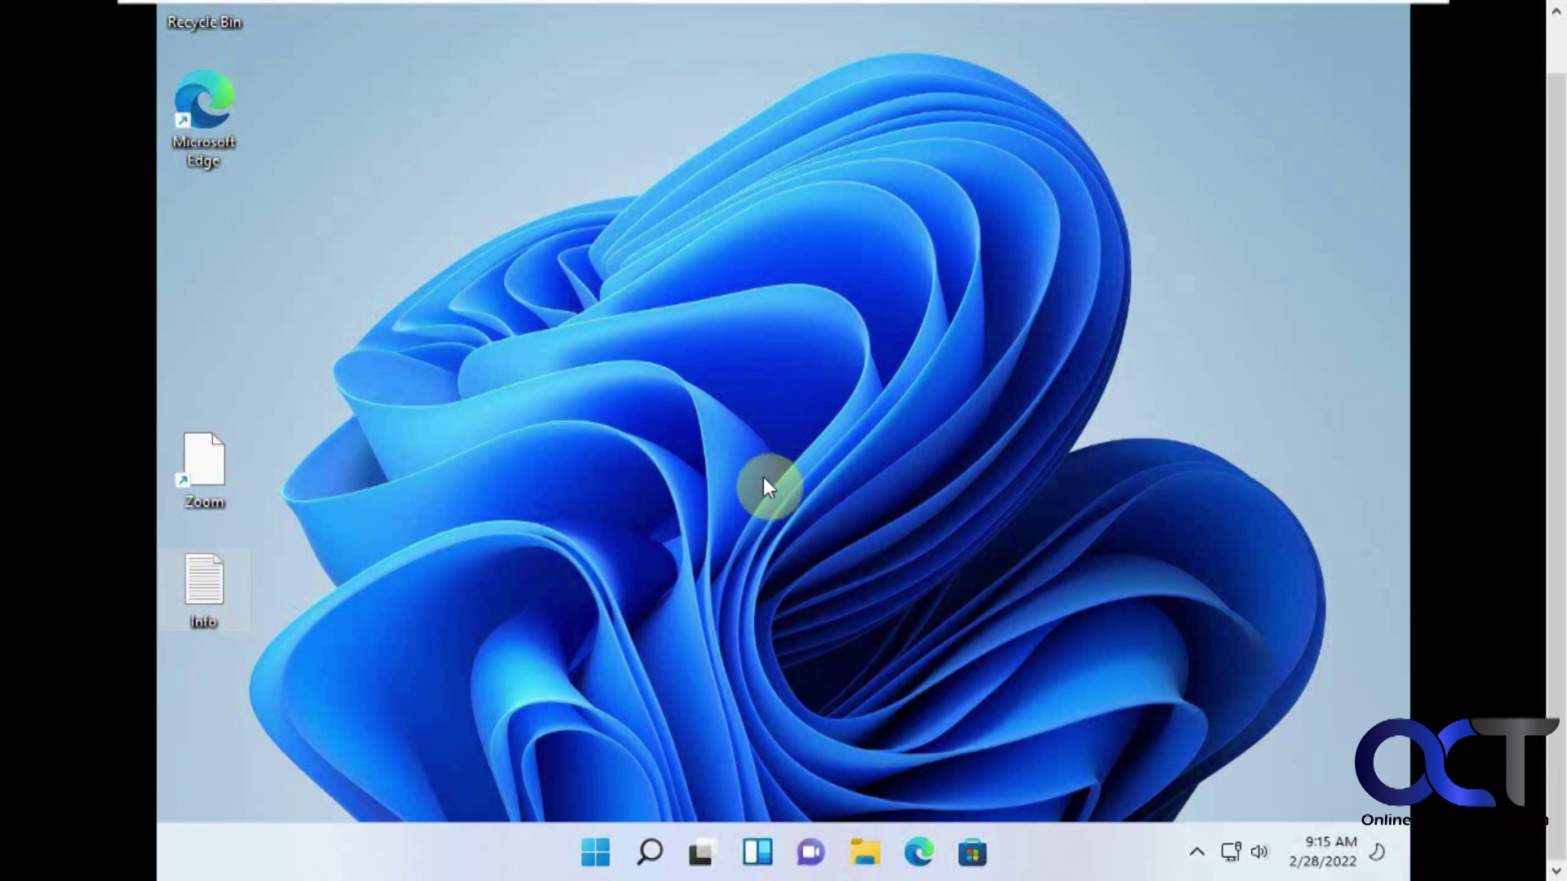
click(595, 851)
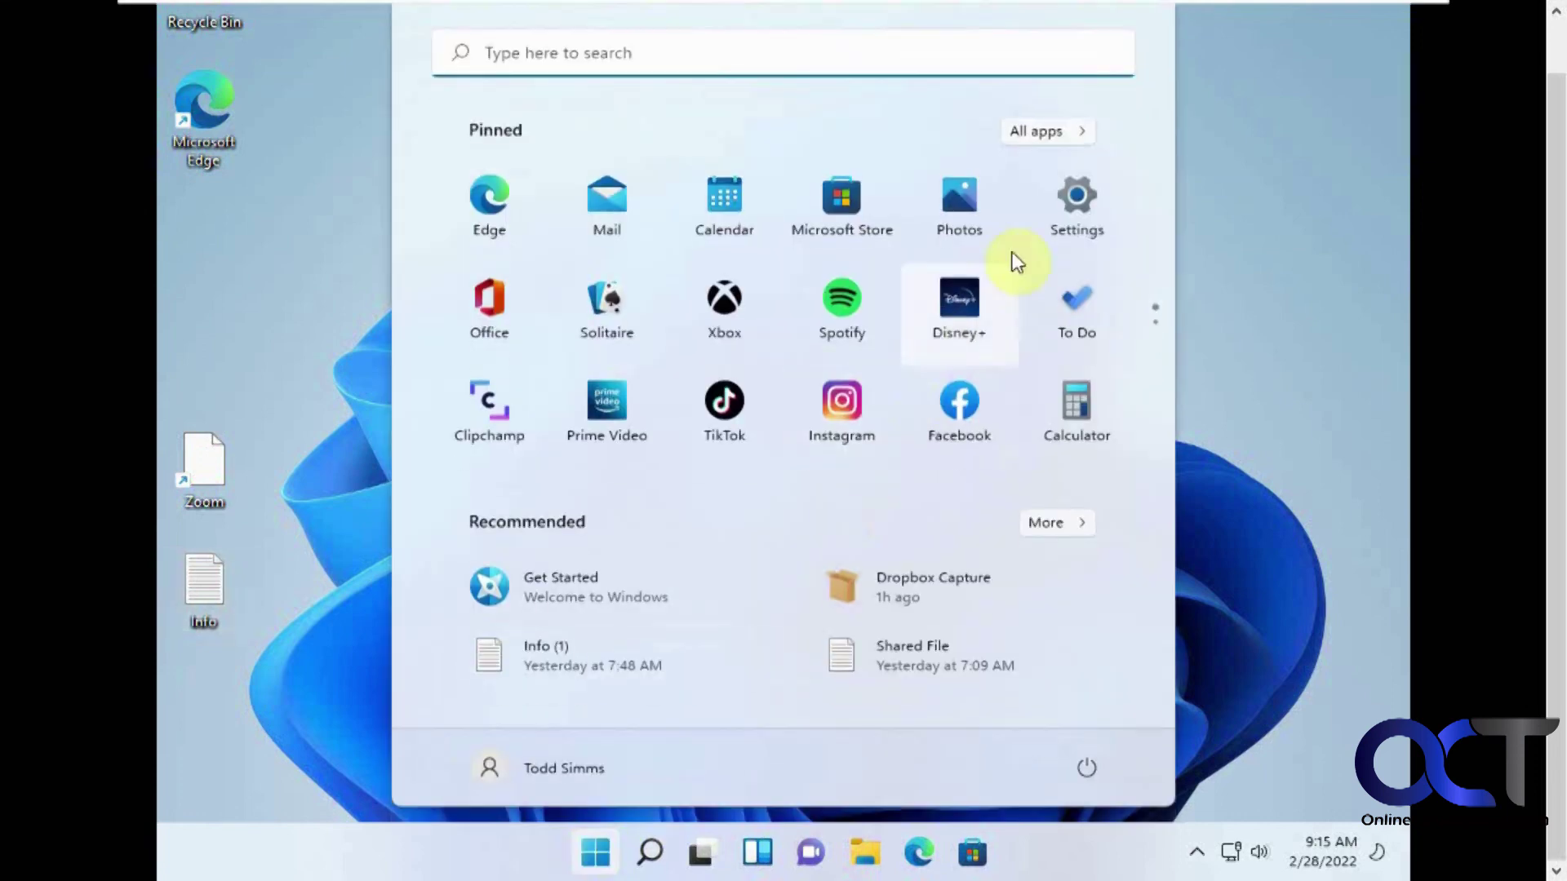
Open Settings maximized and go to the System > Troubleshoot page.
click(1078, 204)
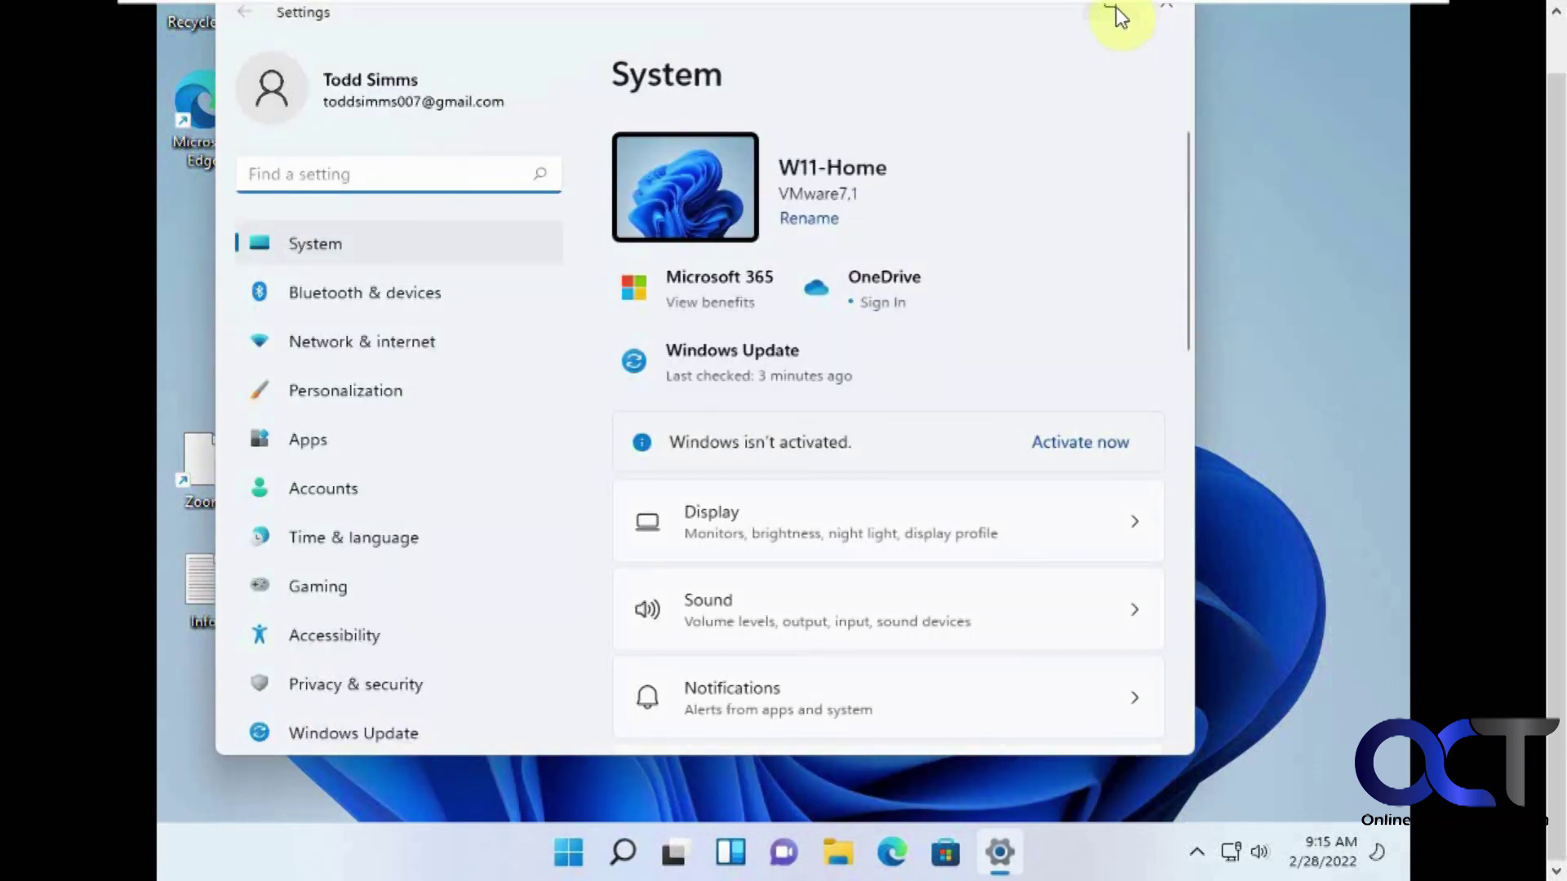
click(1111, 7)
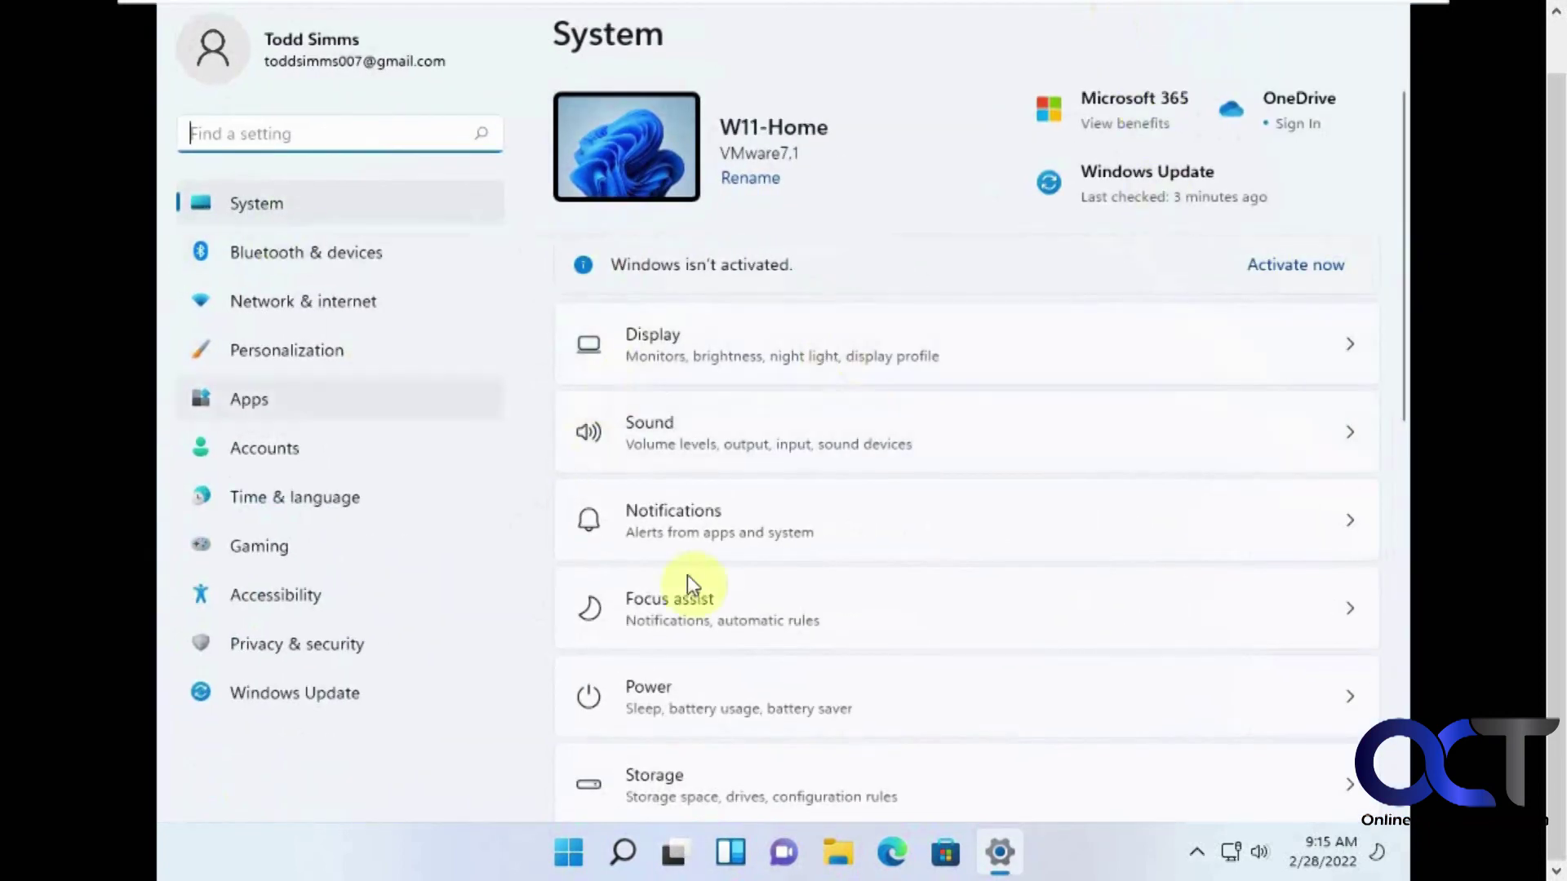
scroll(734, 583, down, 3)
scroll(743, 588, down, 2)
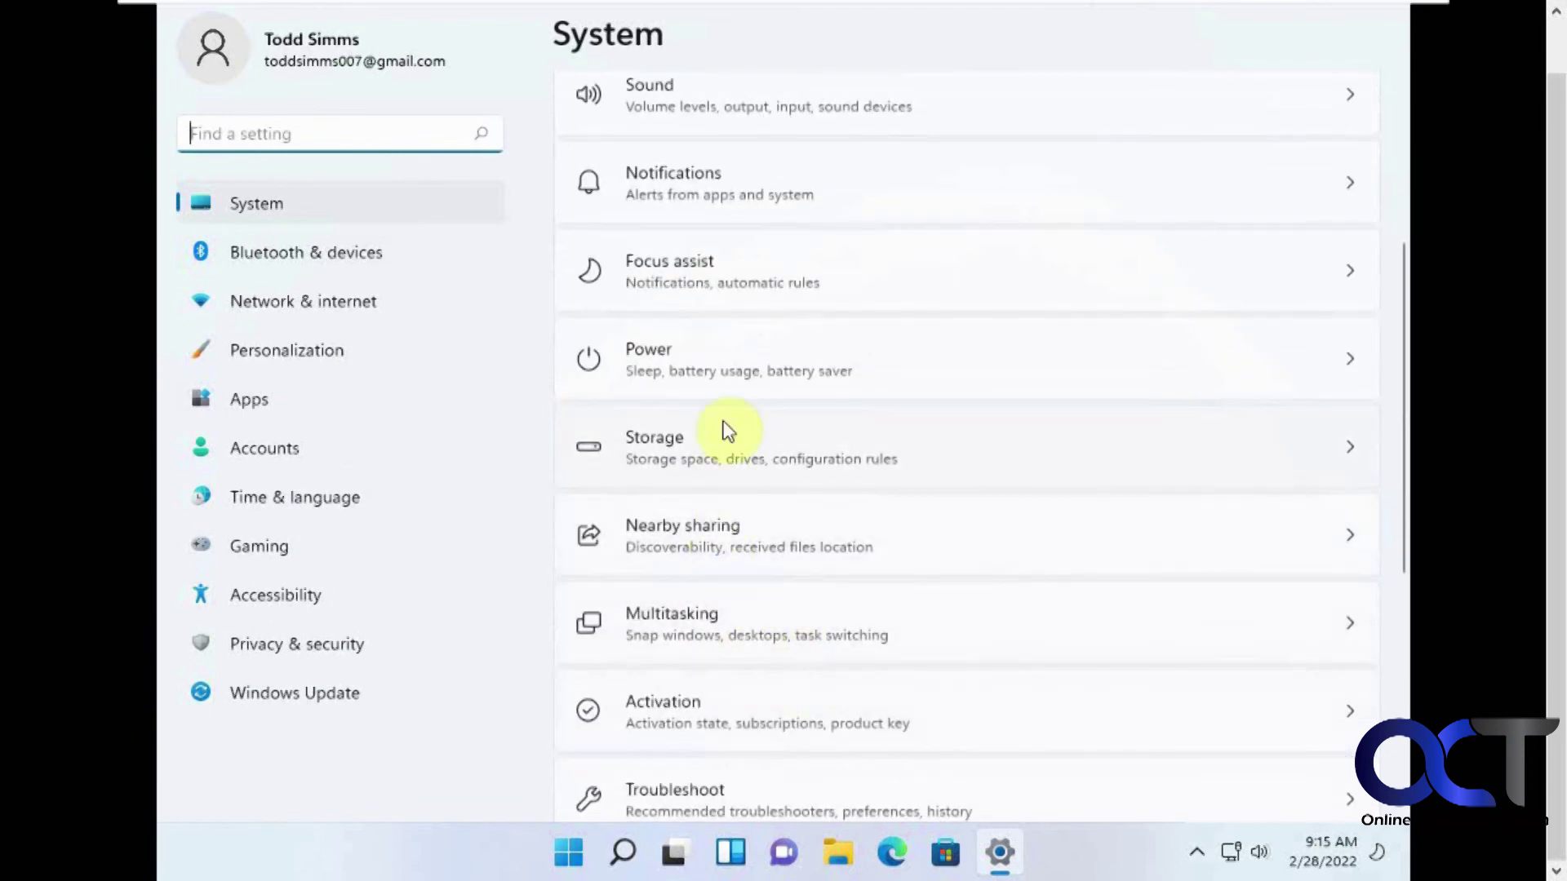
scroll(767, 632, down, 1)
scroll(770, 627, down, 3)
click(786, 597)
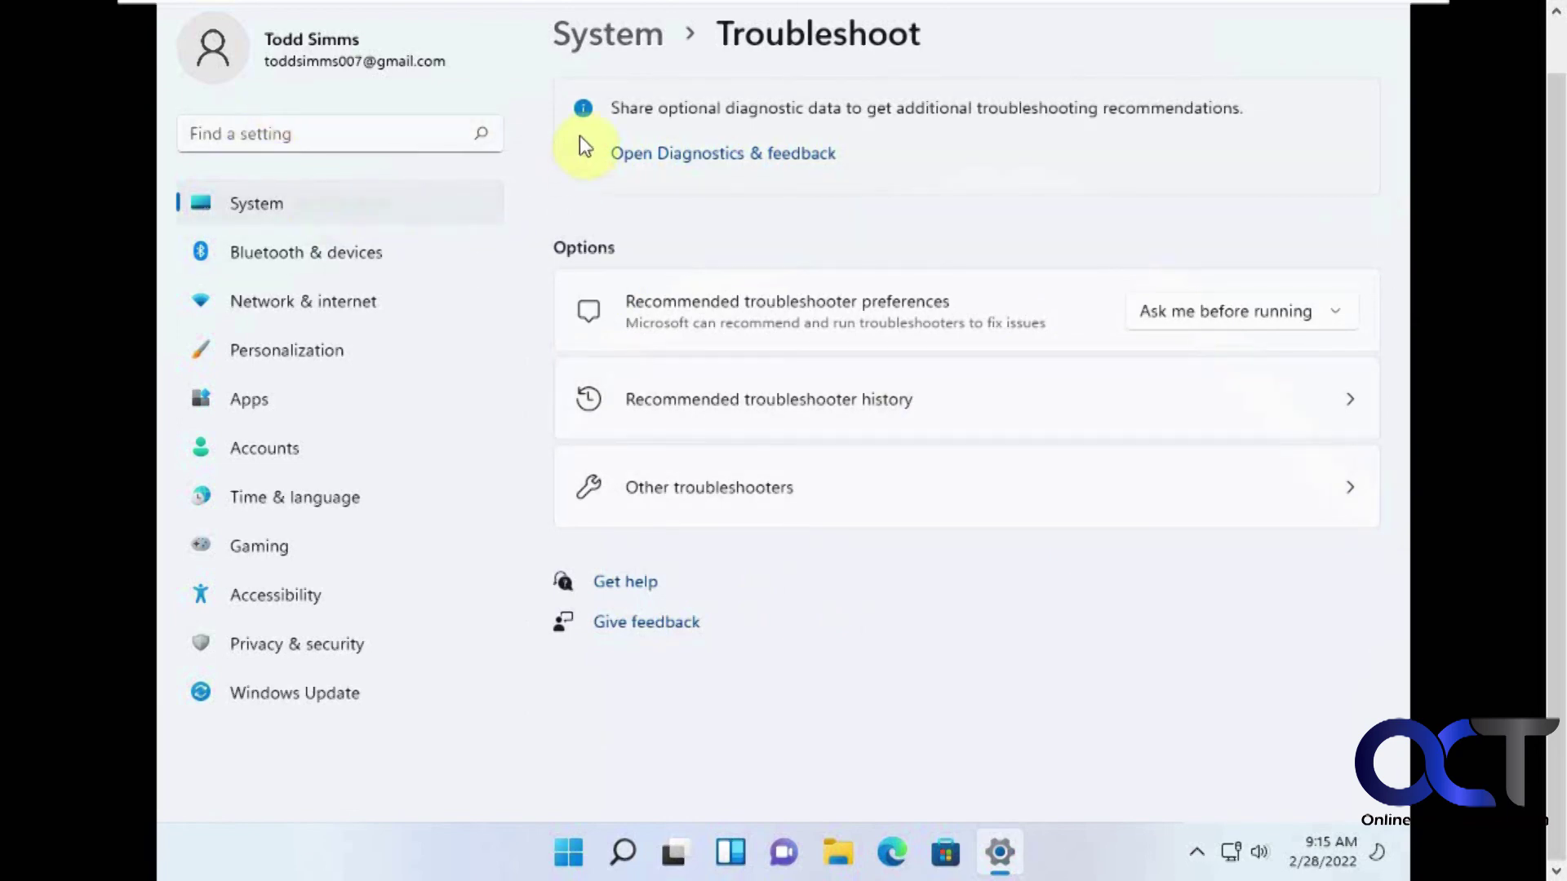
Return to the System page and open Recovery.
click(604, 33)
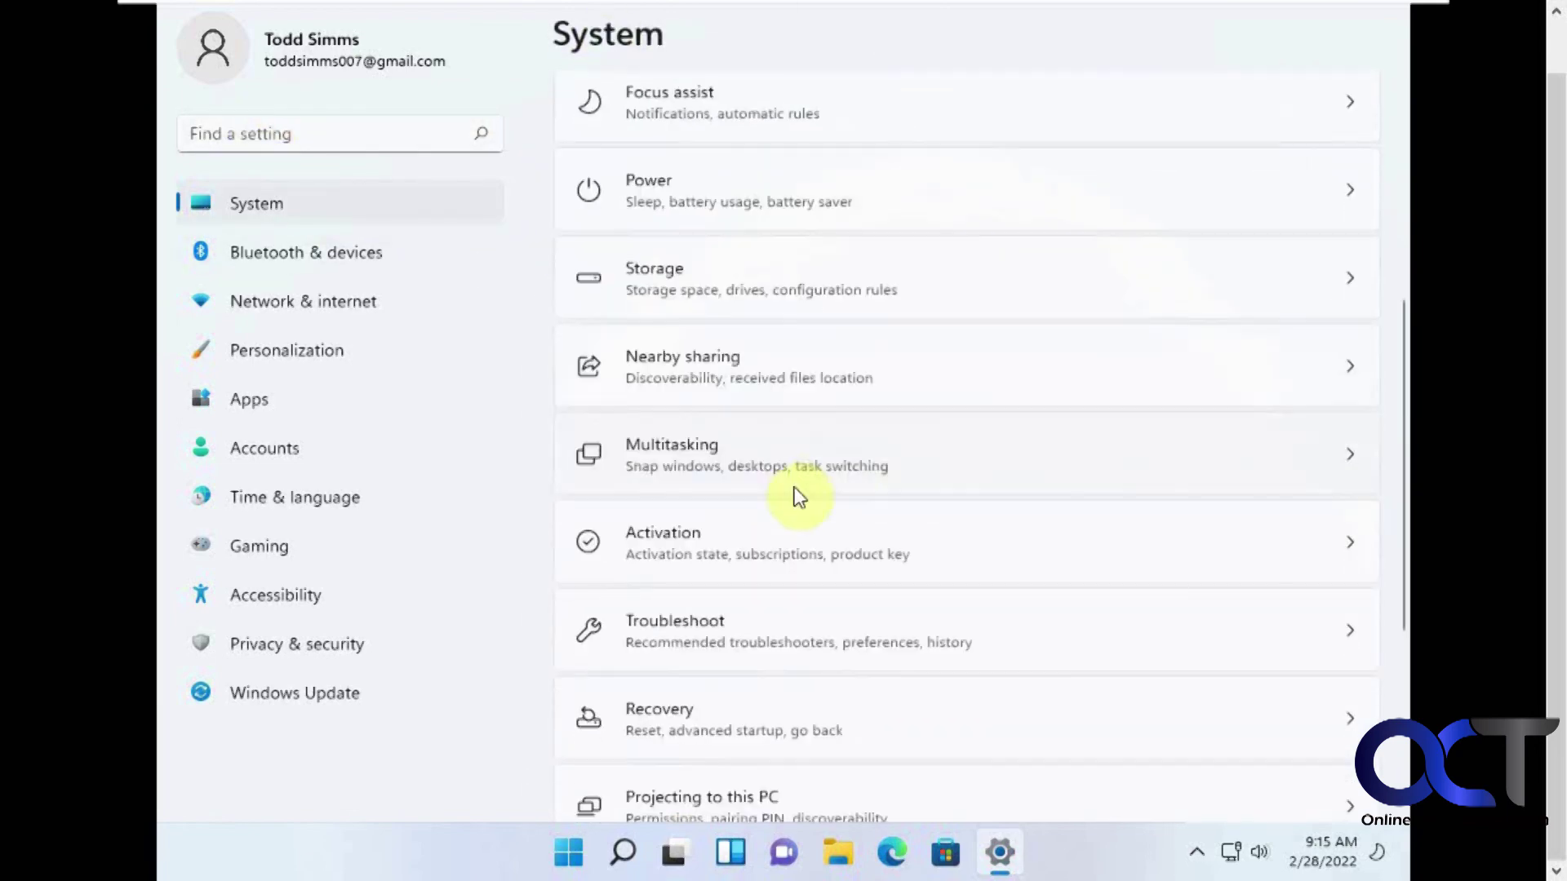
scroll(799, 497, down, 3)
click(791, 444)
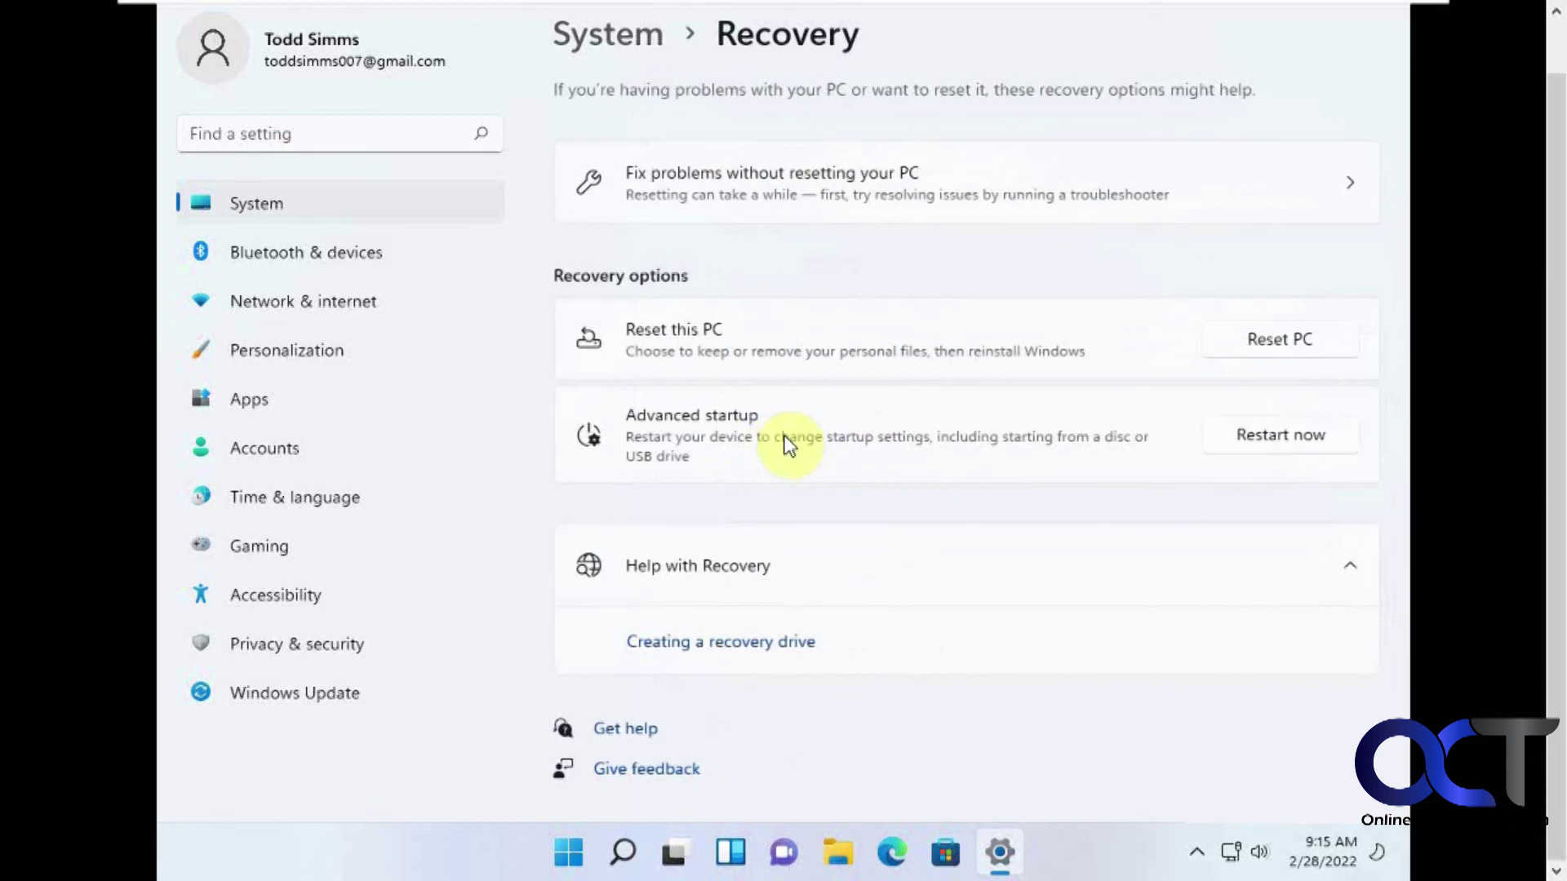